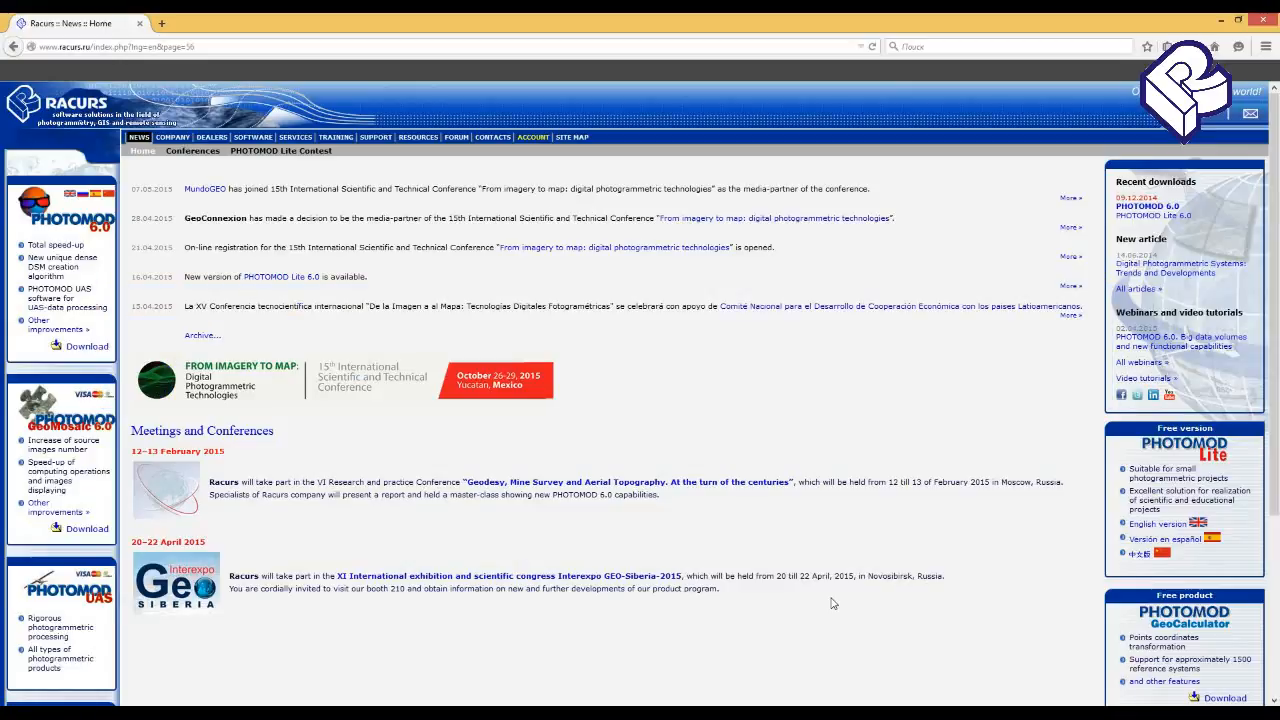
- Launch PHOTOMOD and open the Aalen project
right_click(1065, 706)
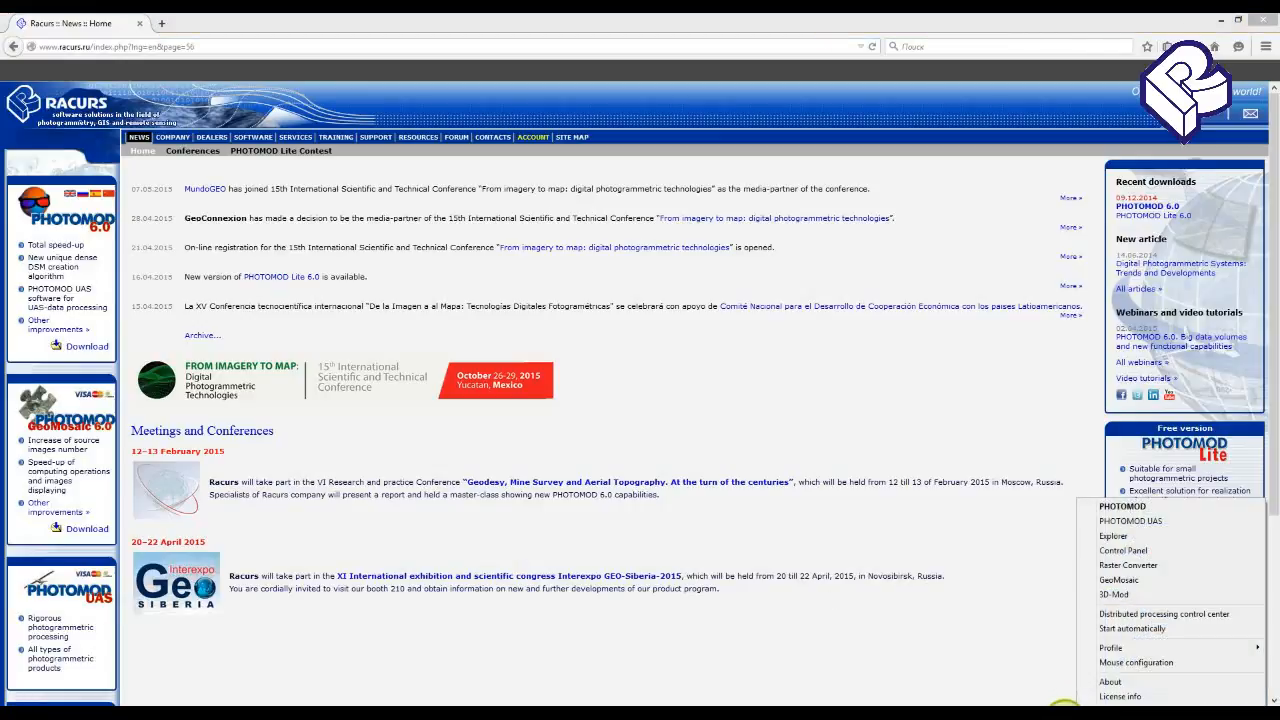
left_click(1108, 507)
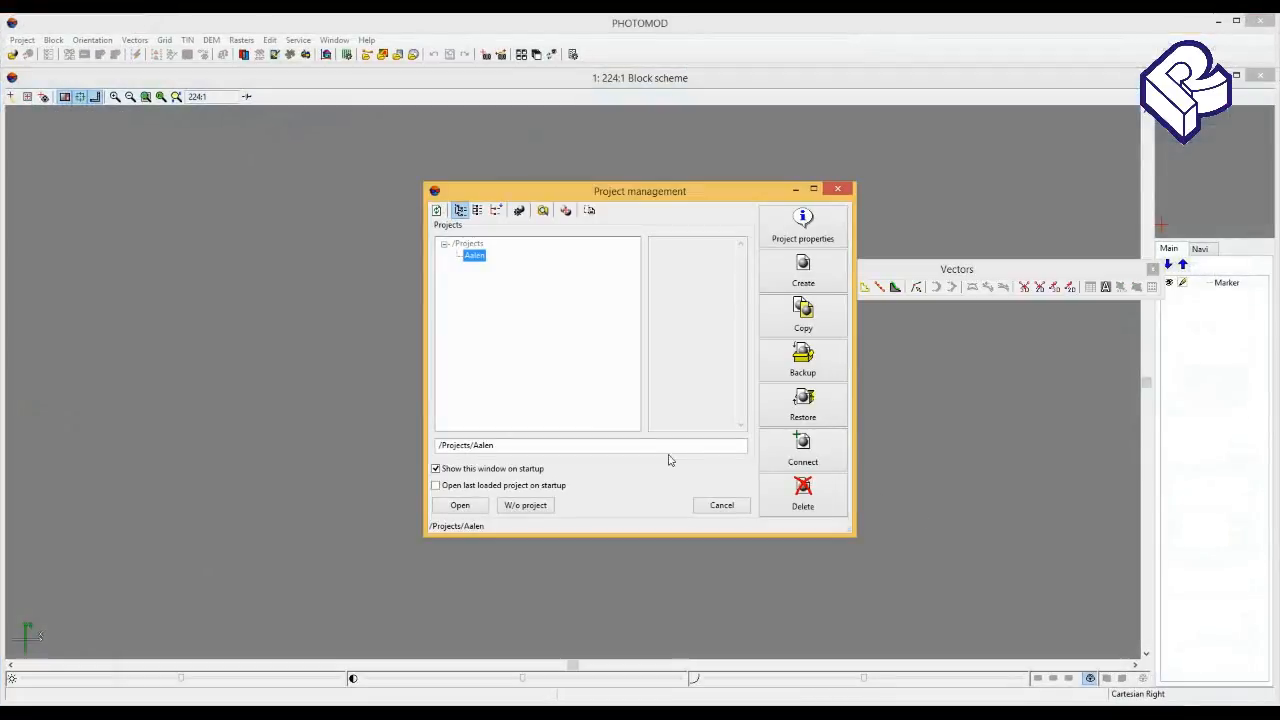
left_click(462, 505)
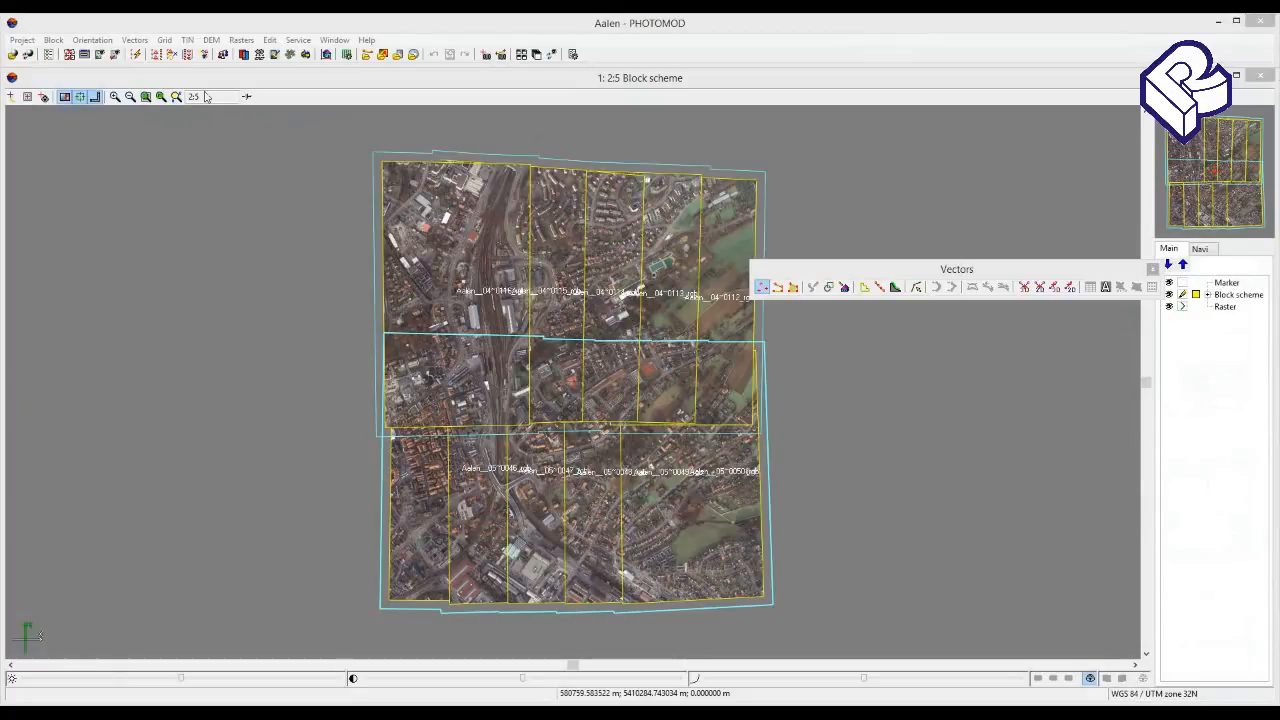
- Load TIN_new.x-tin from the Aalen project's Data folder, hide the points_2.5m layer, and move the Vectors toolbar clear of the model
left_click(192, 40)
left_click(206, 57)
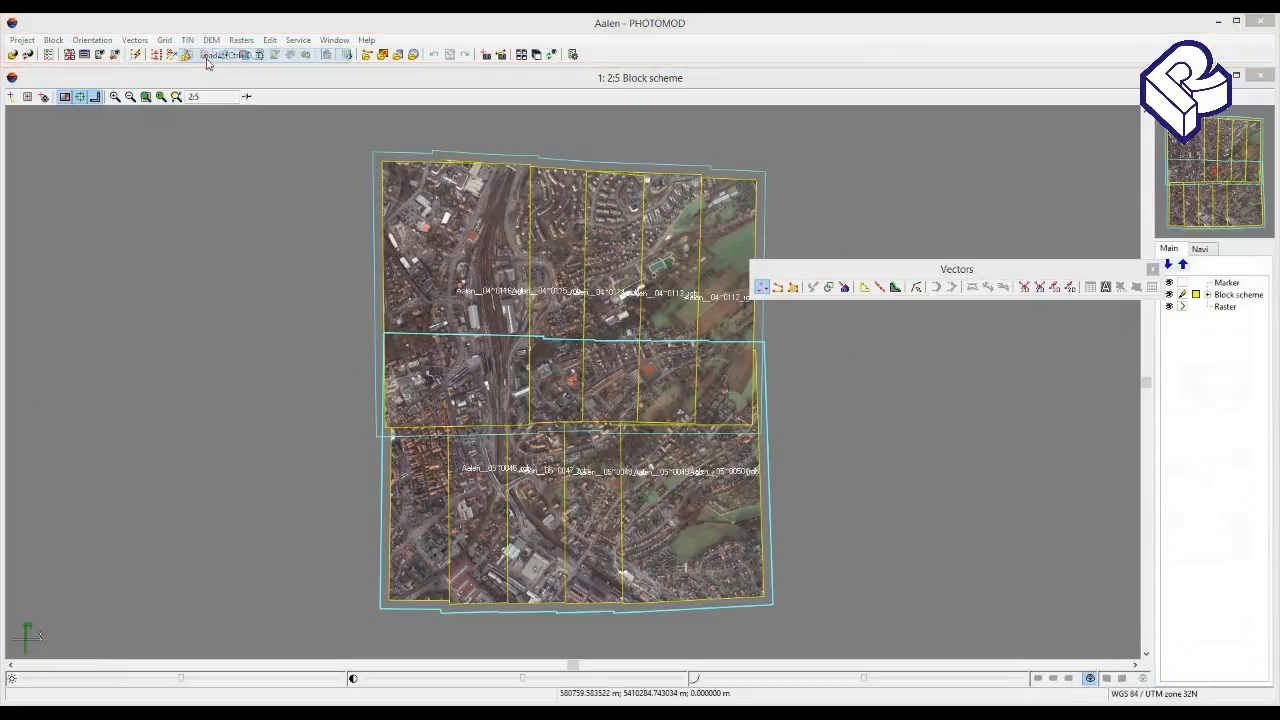
left_click(673, 331)
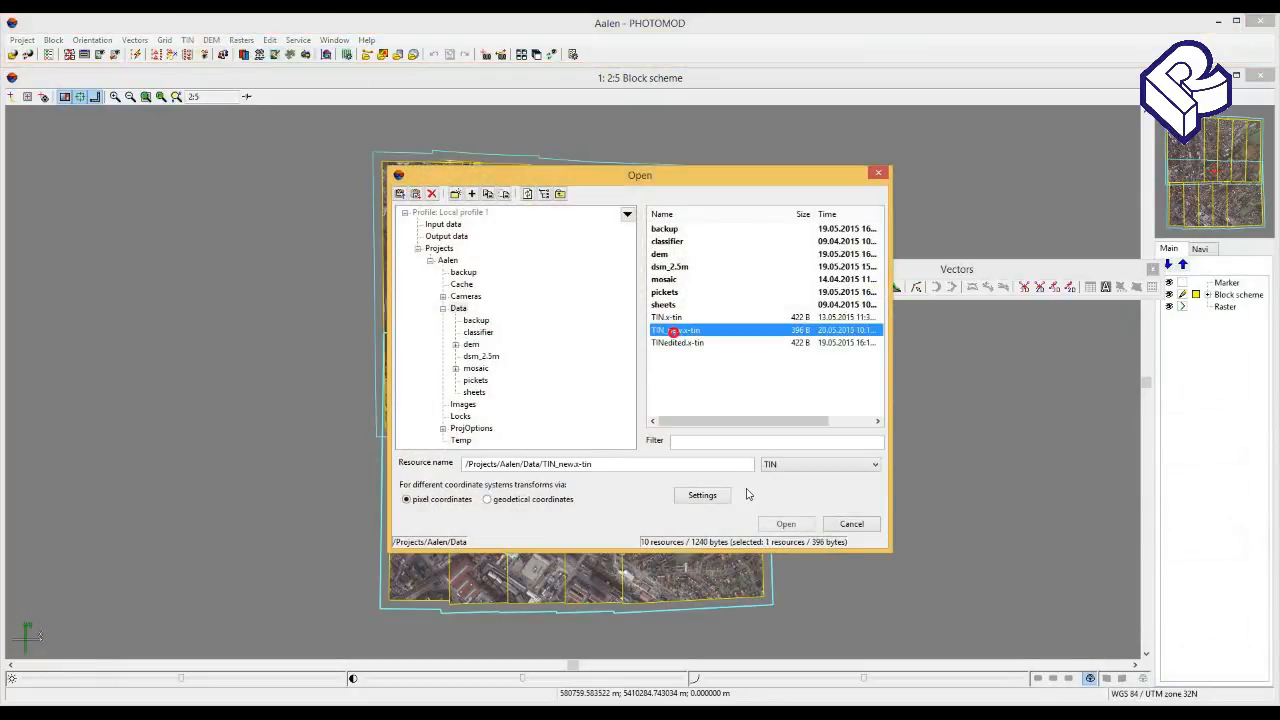
left_click(786, 524)
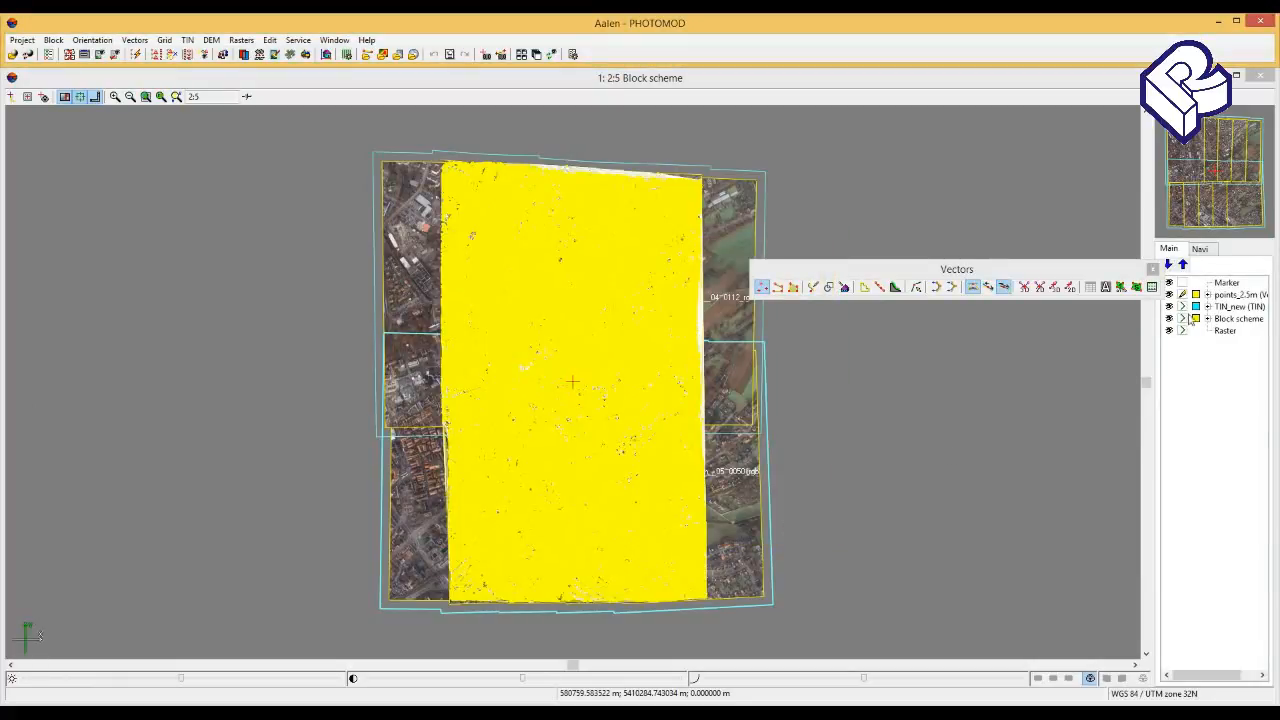
left_click(1170, 294)
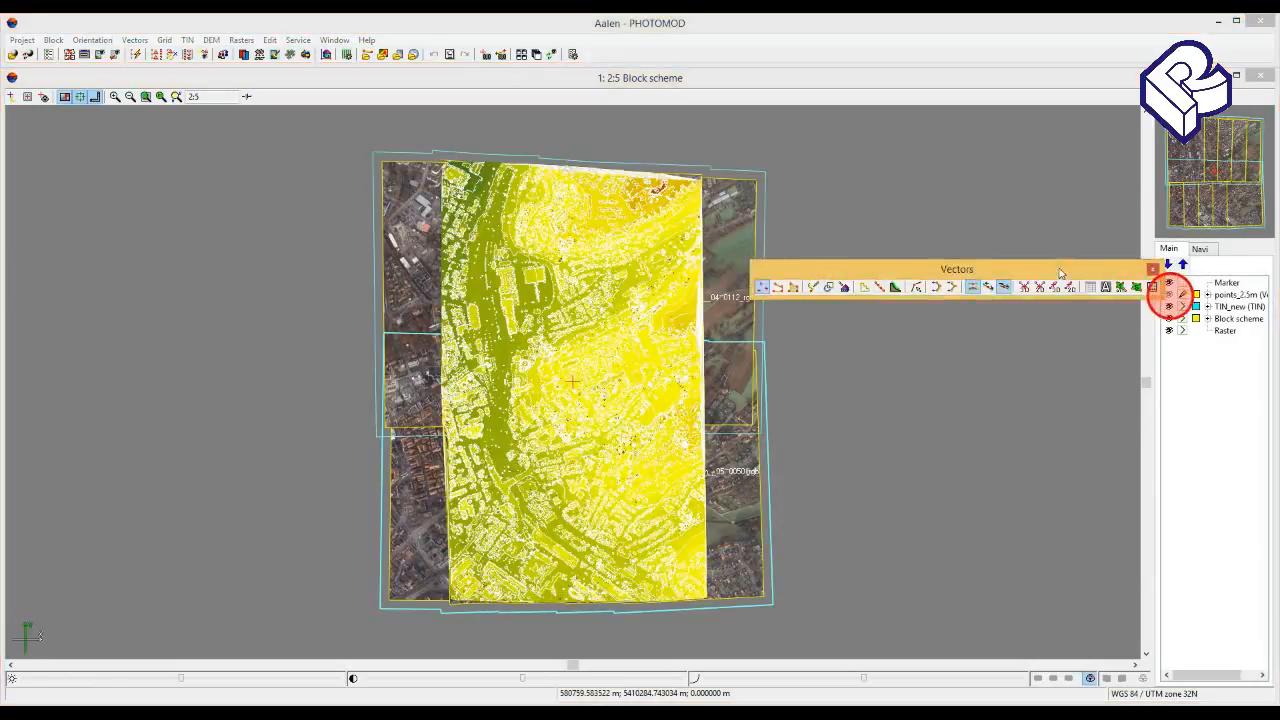
left_click_drag(1060, 272, 1028, 120)
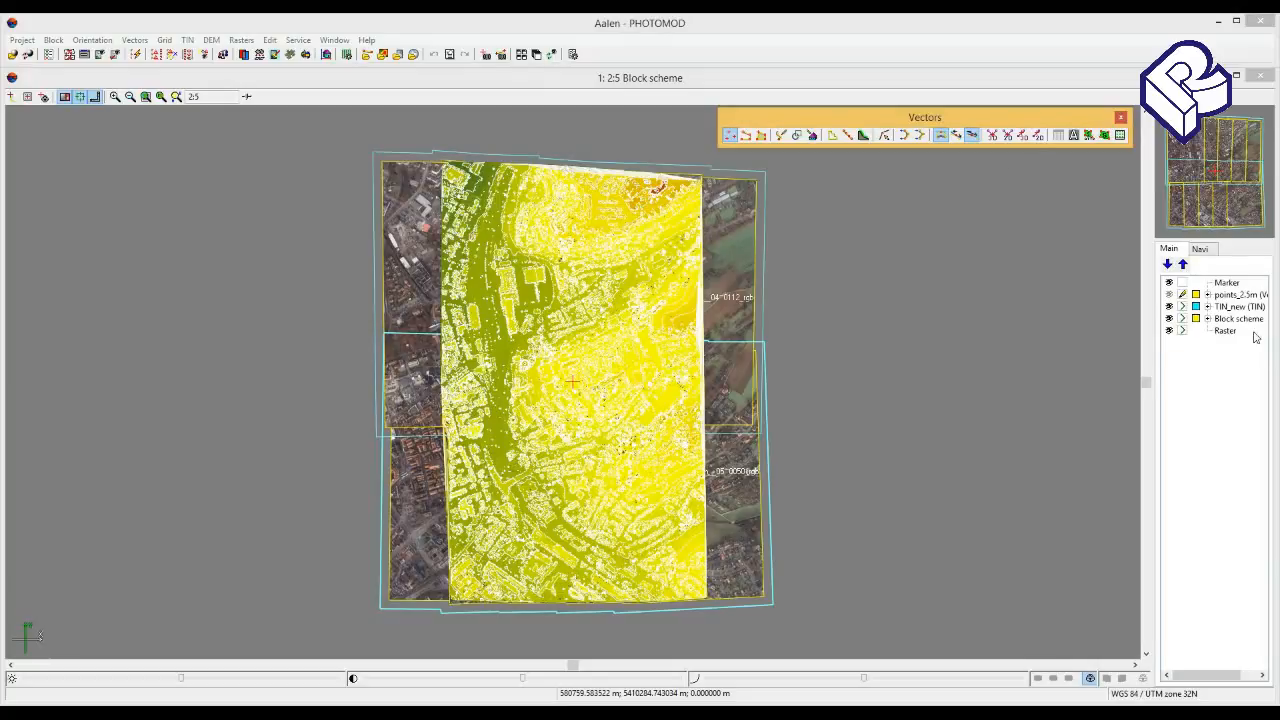
- Build a DEM from the TIN_new layer with a 2.5 m cell size and save it as dsm_2.5m
left_click(1182, 307)
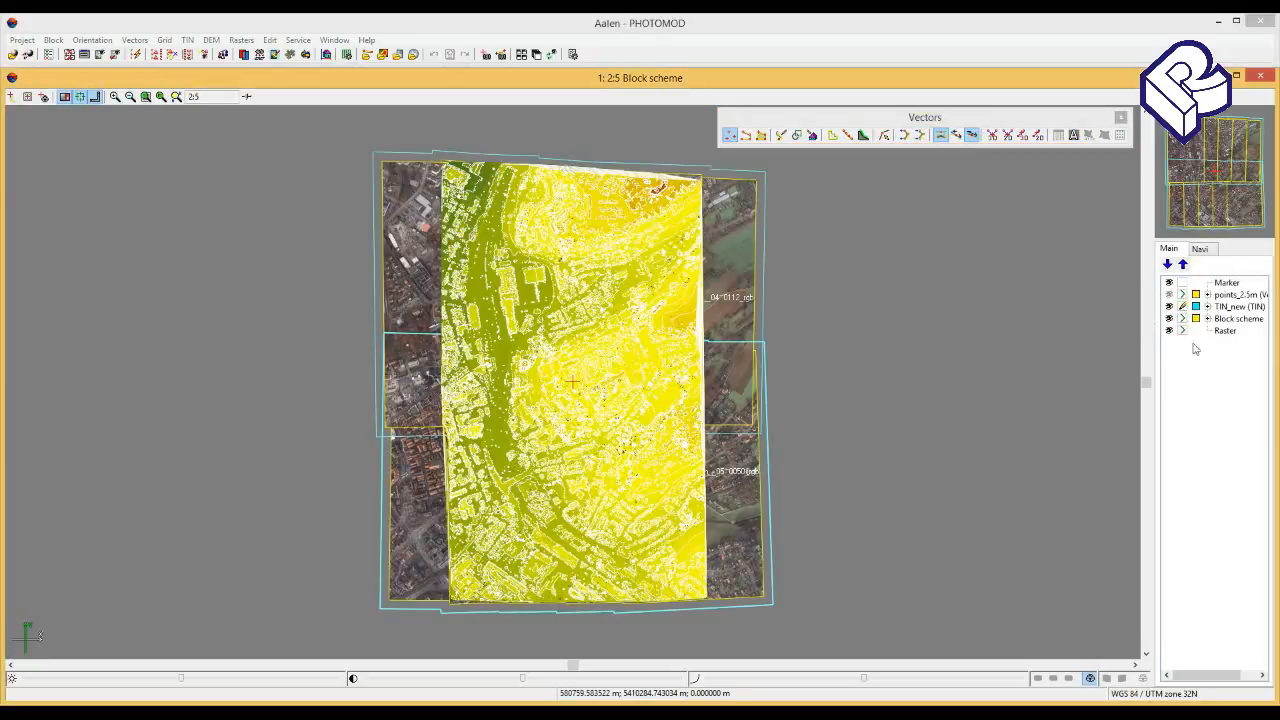
left_click(214, 41)
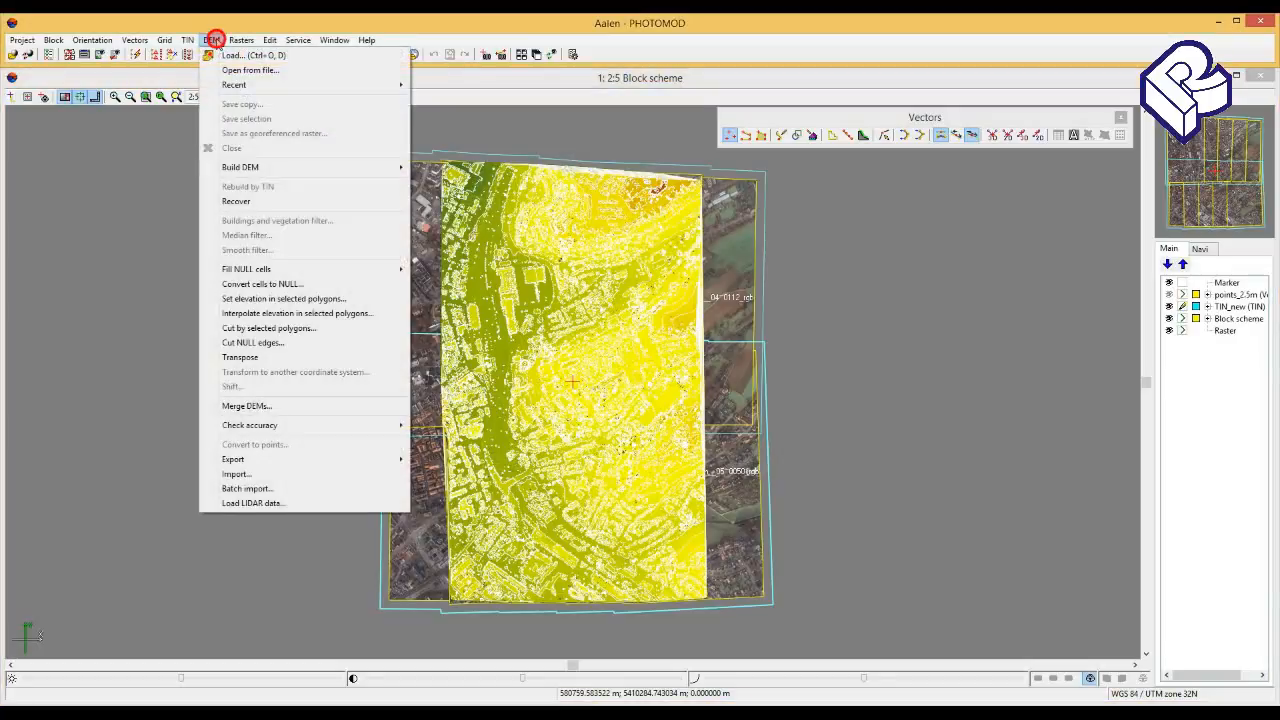
mouse_move(258, 170)
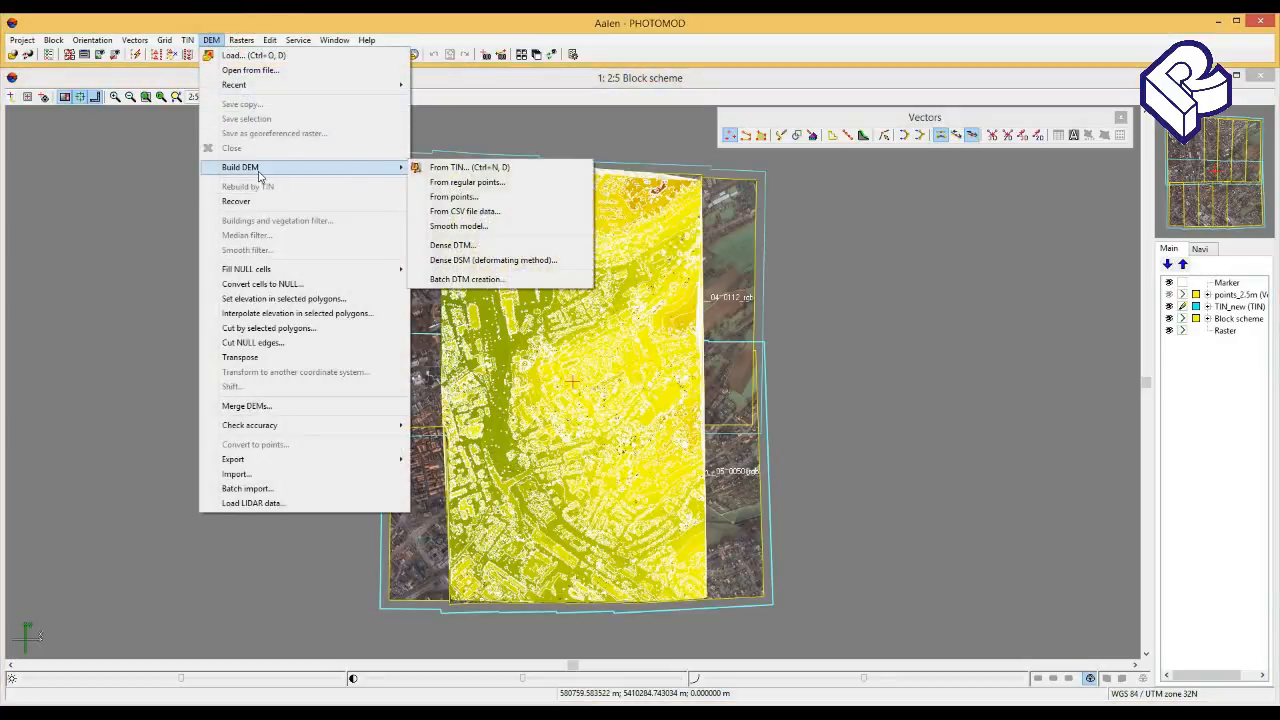
left_click(466, 167)
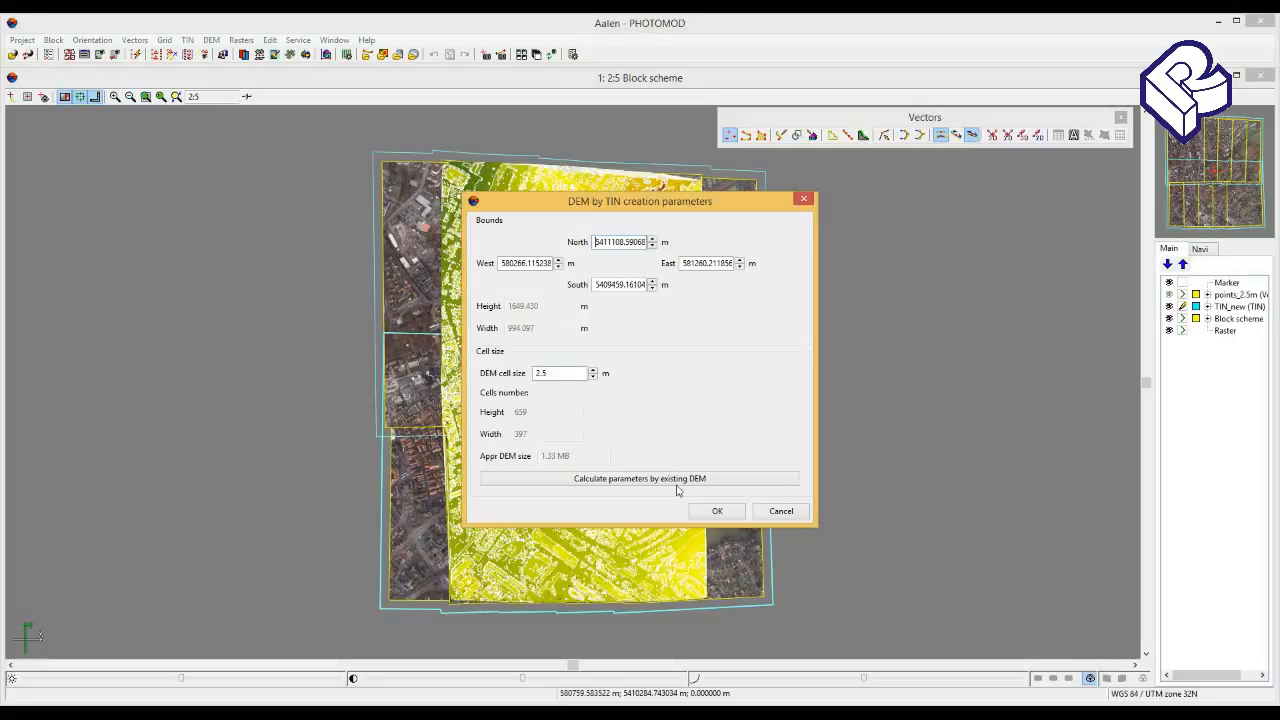
left_click(716, 512)
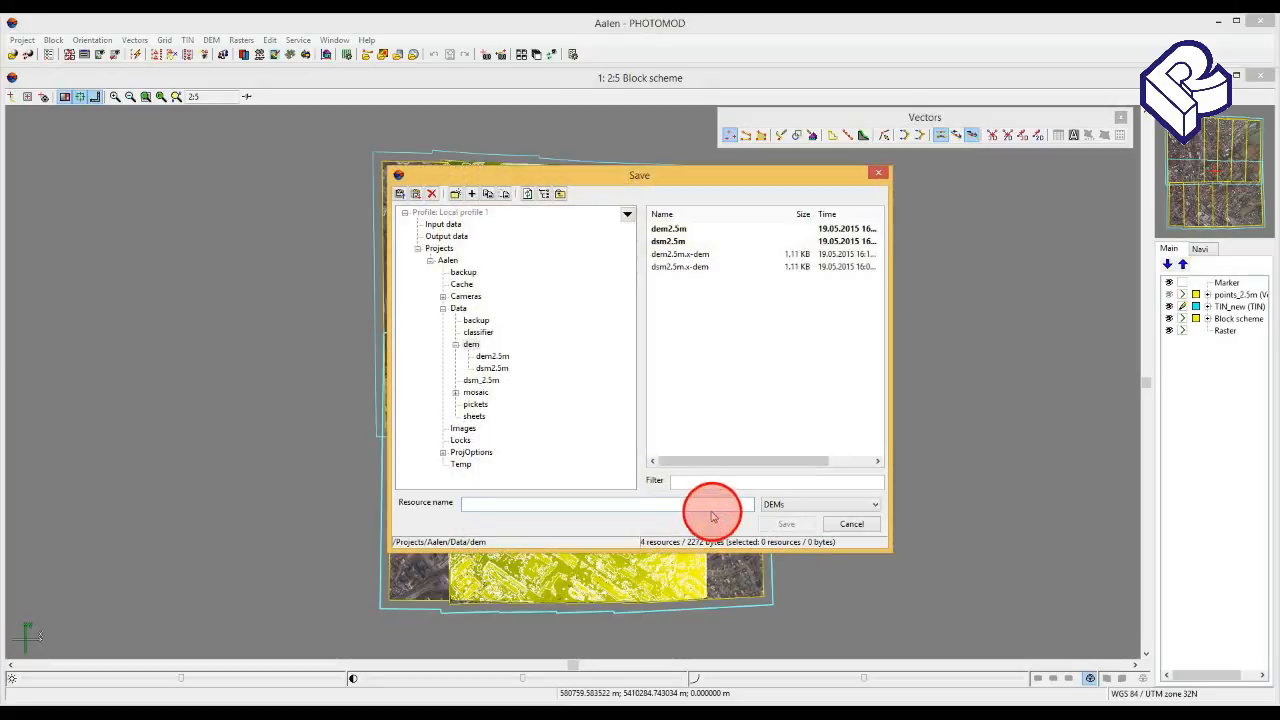
left_click(516, 501)
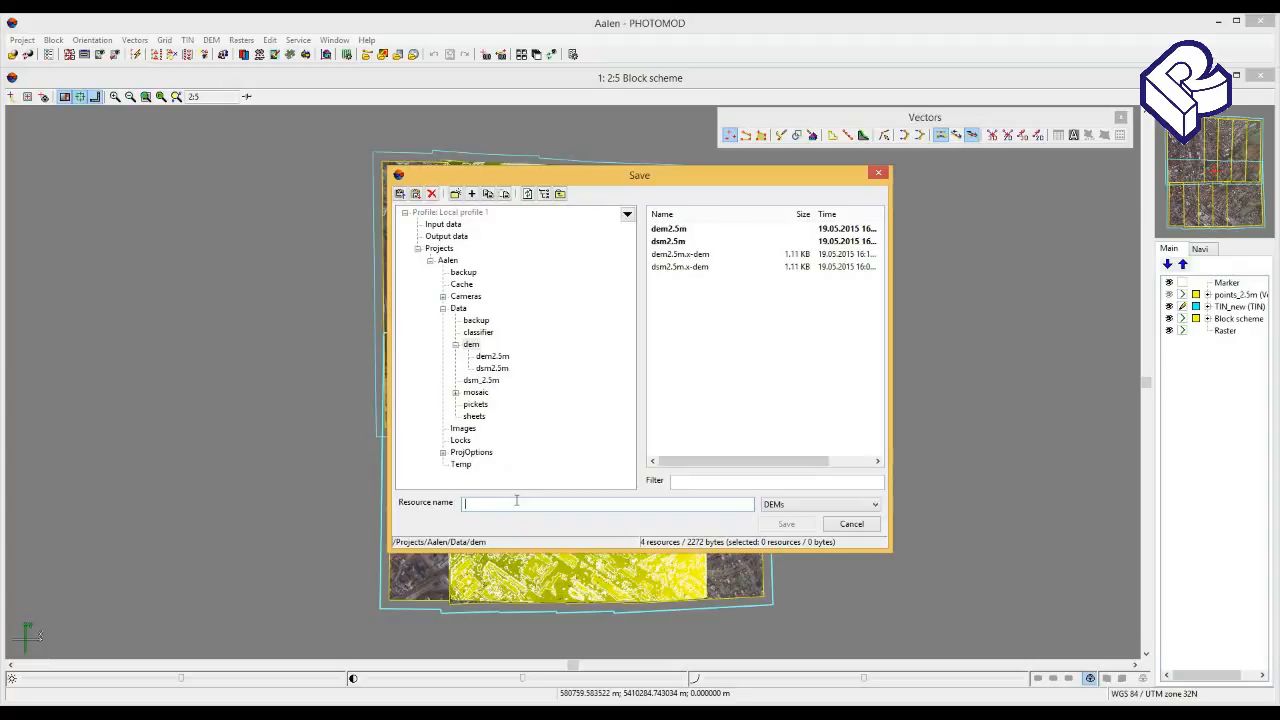
type("dsm_2.5m")
left_click(772, 528)
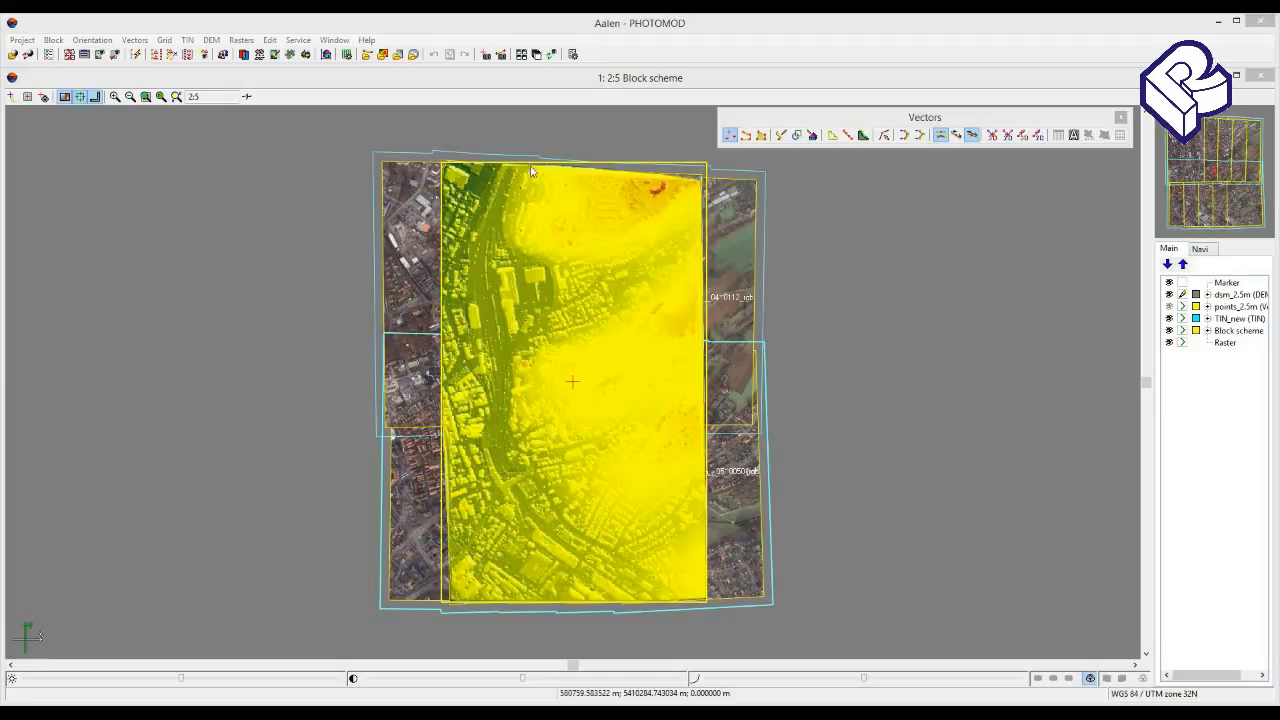
left_click(135, 40)
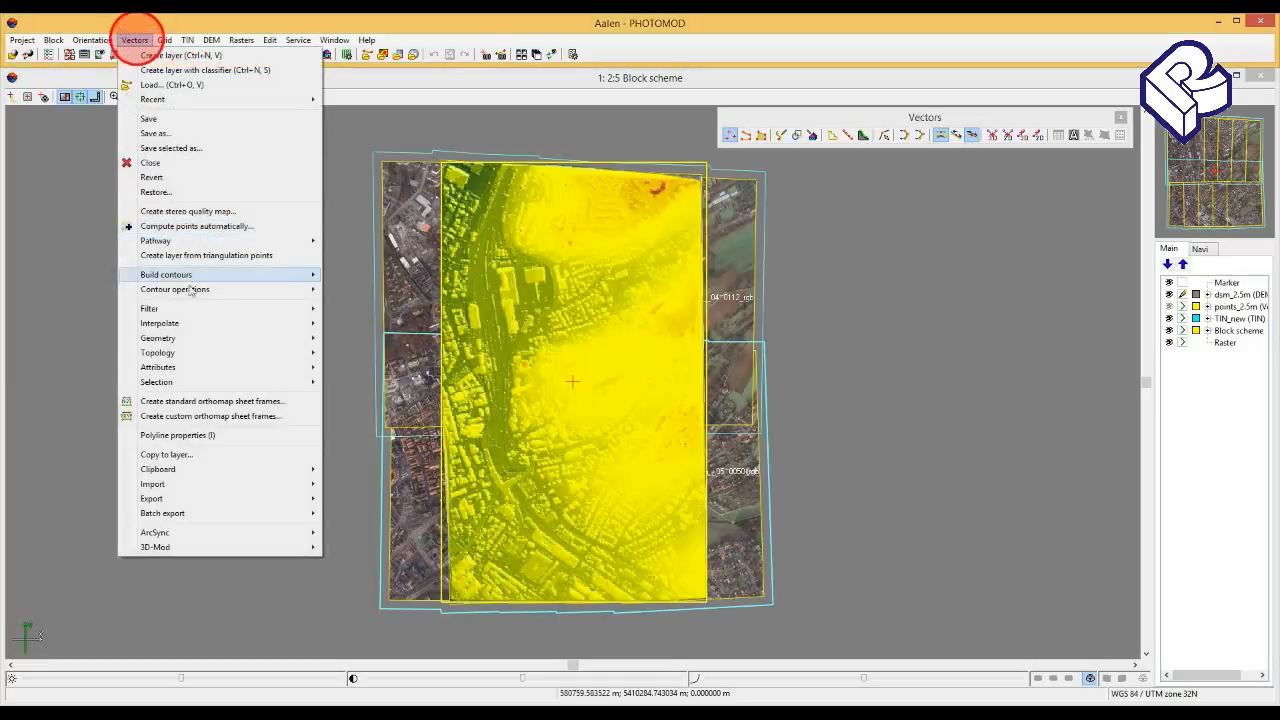
mouse_move(188, 310)
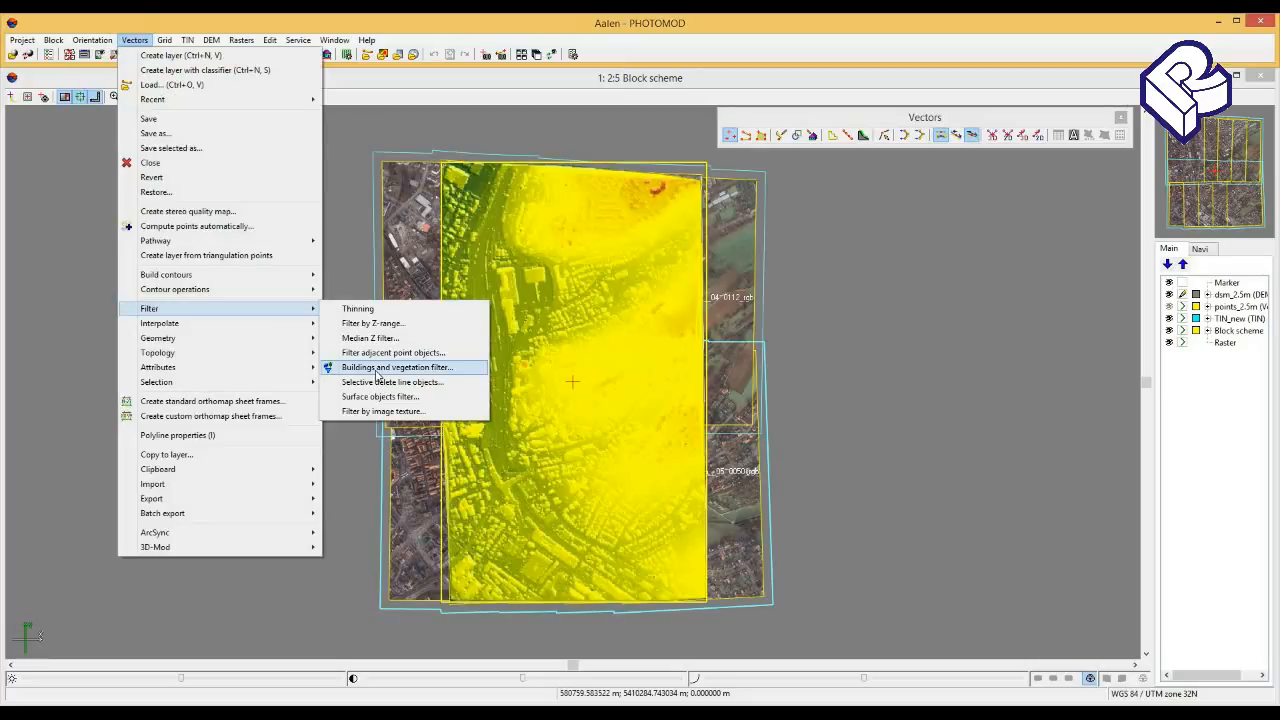
left_click(1031, 386)
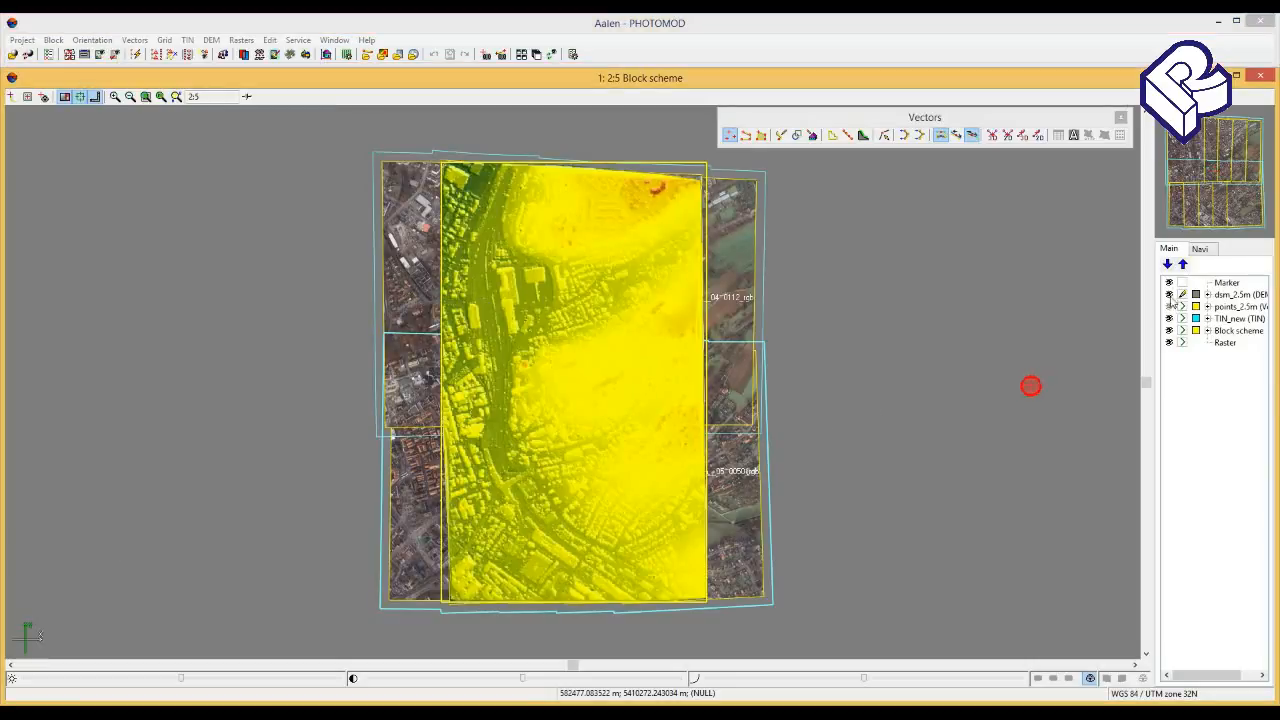
- Hide the dsm_2.5m layer and run the Buildings and vegetation filter on points_2.5m with reset parameters and all local PC cores
left_click(1169, 294)
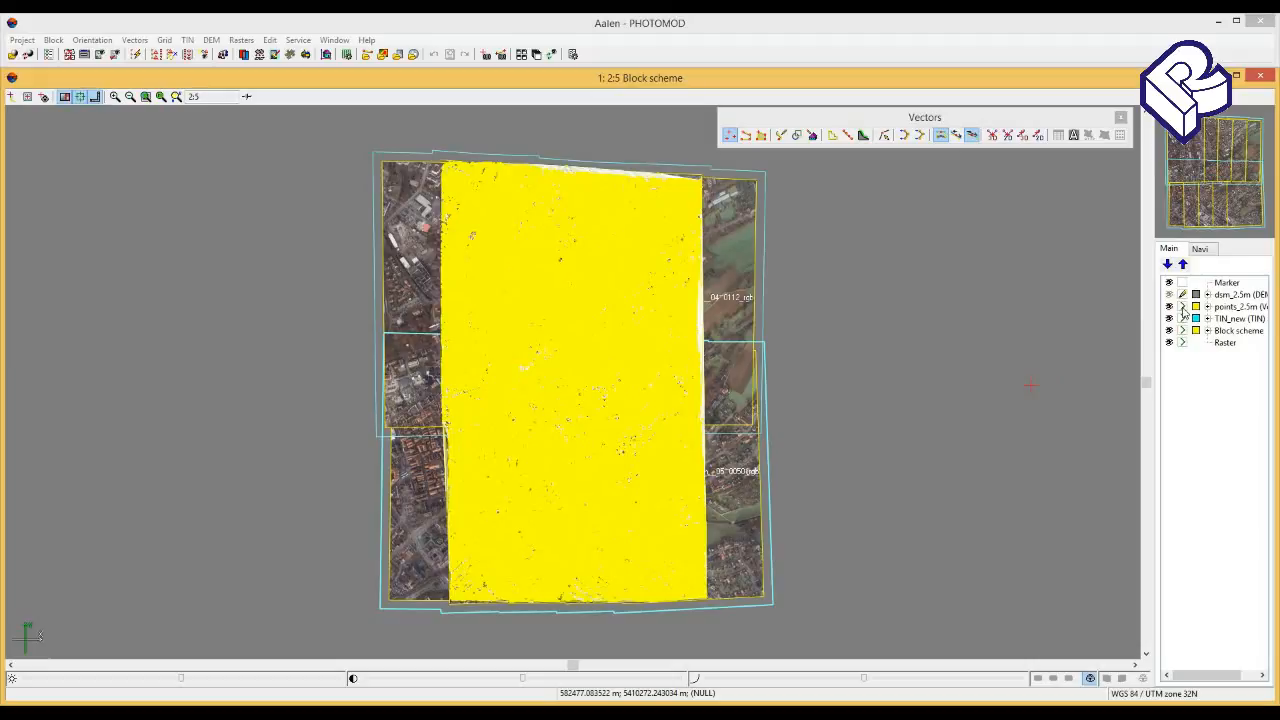
left_click(1182, 307)
left_click(135, 40)
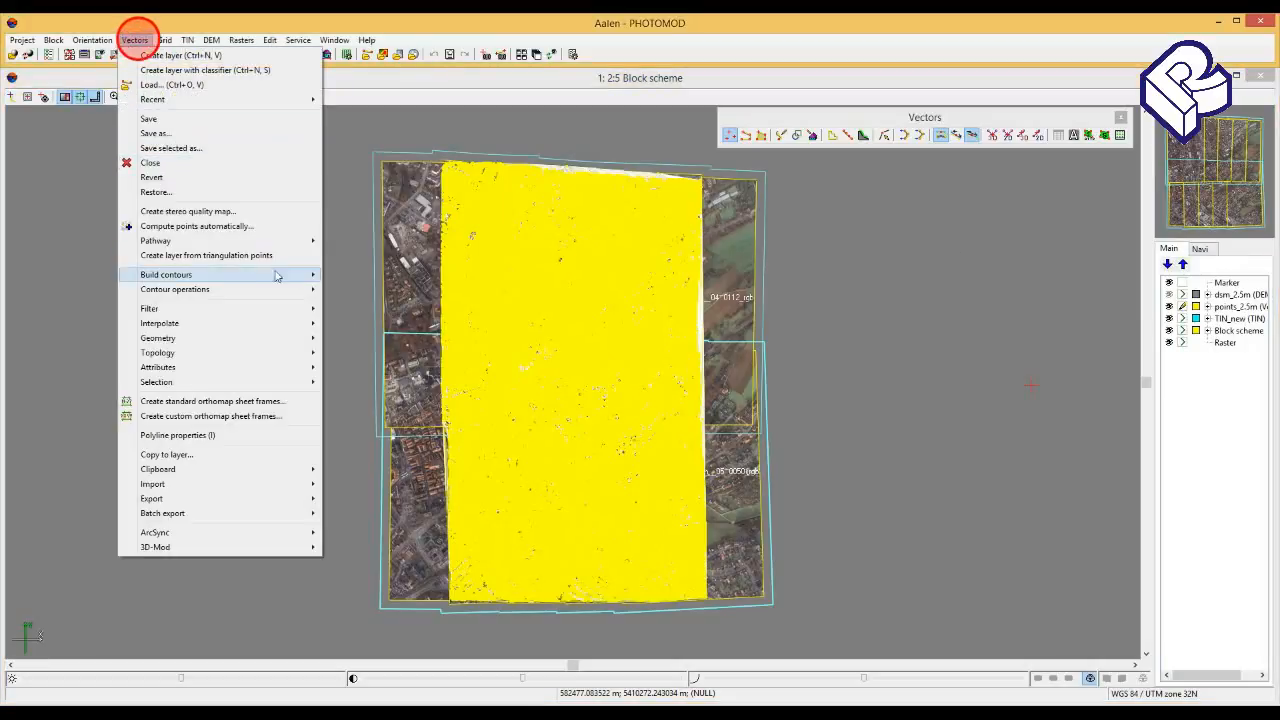
left_click(195, 309)
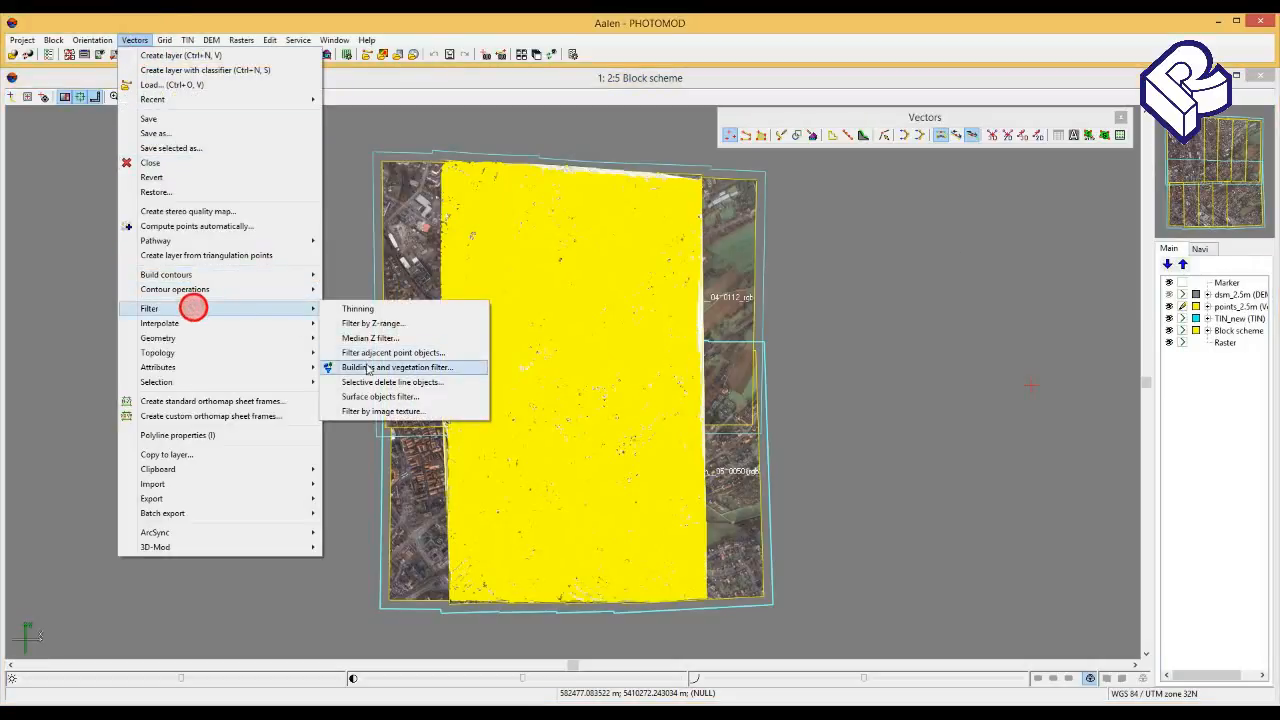
left_click(366, 369)
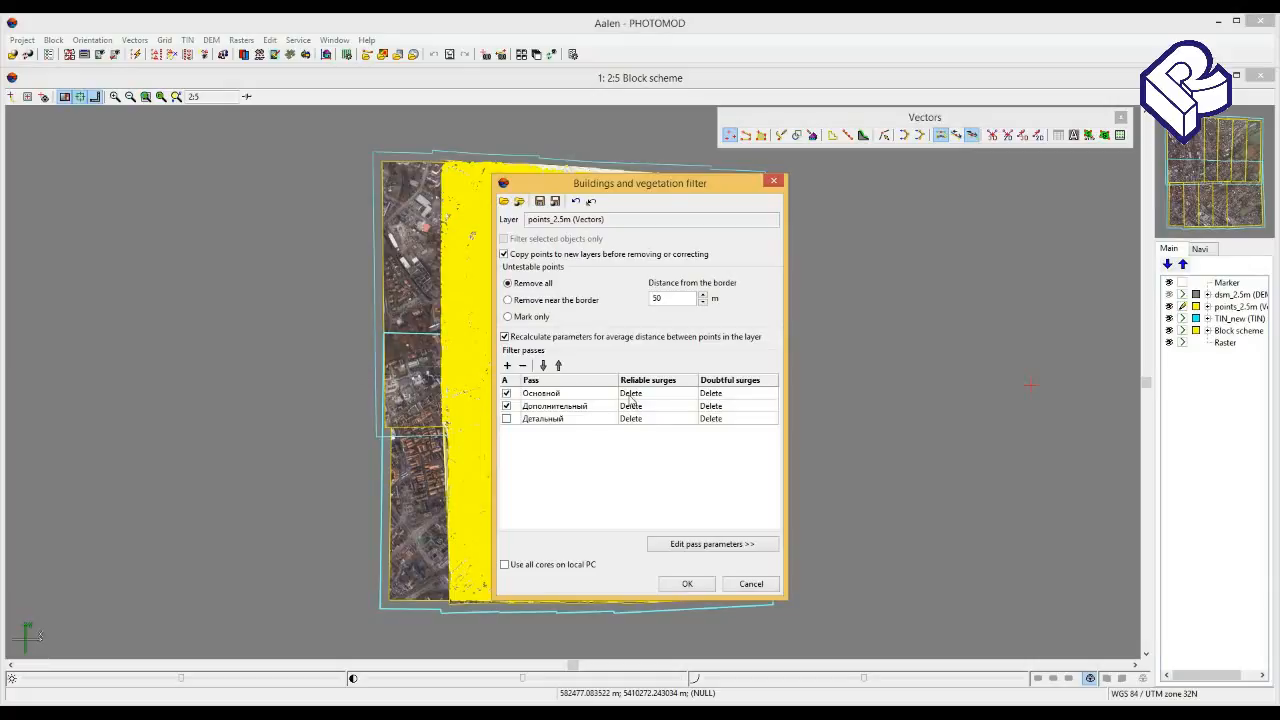
left_click(590, 201)
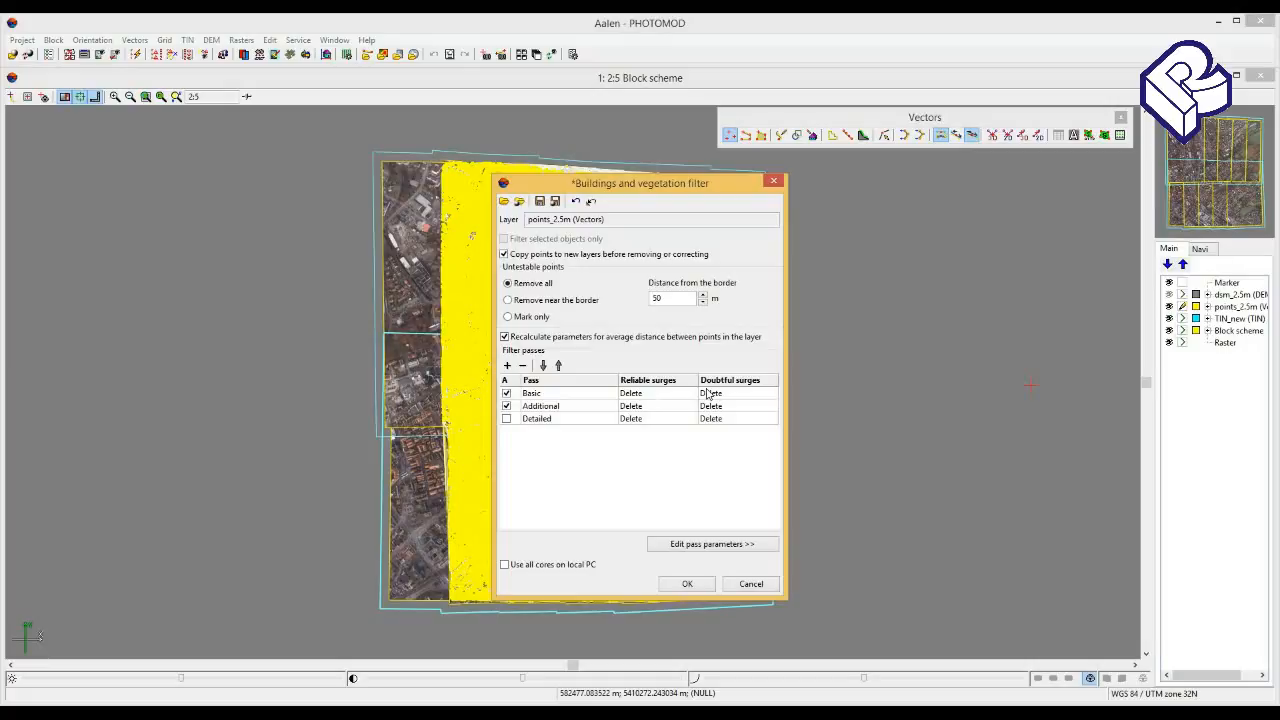
left_click(505, 565)
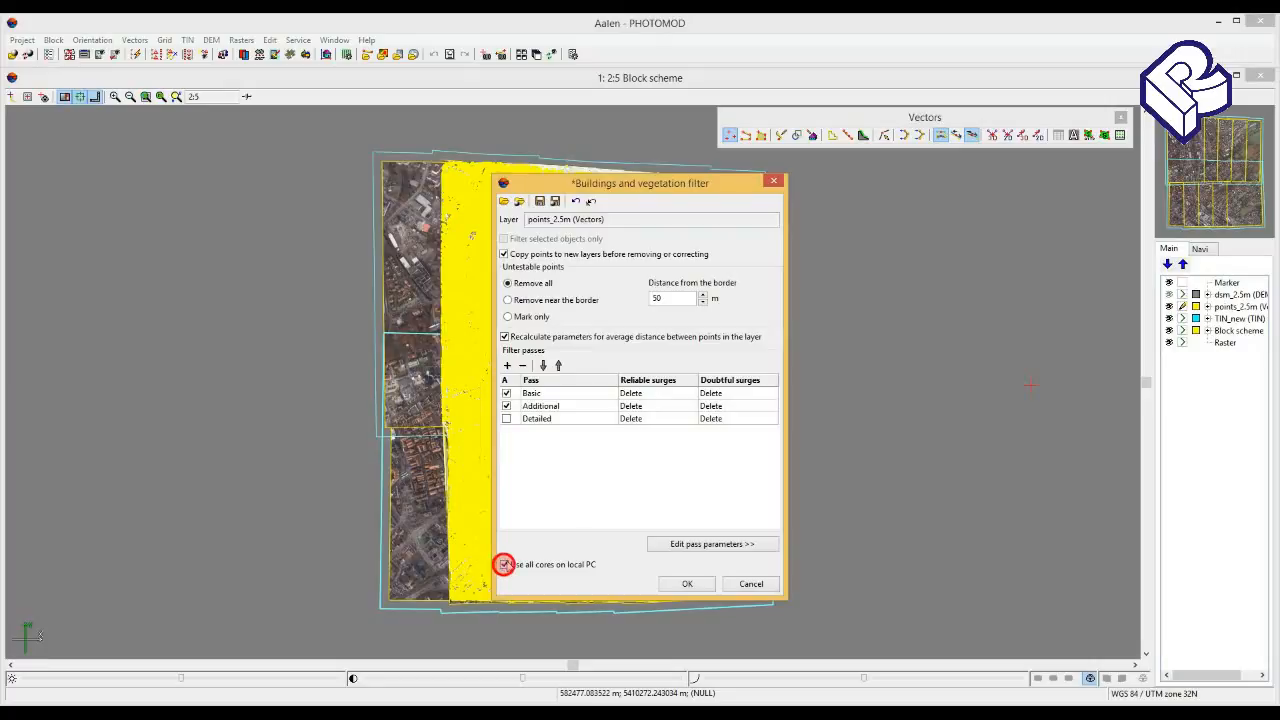
left_click(679, 588)
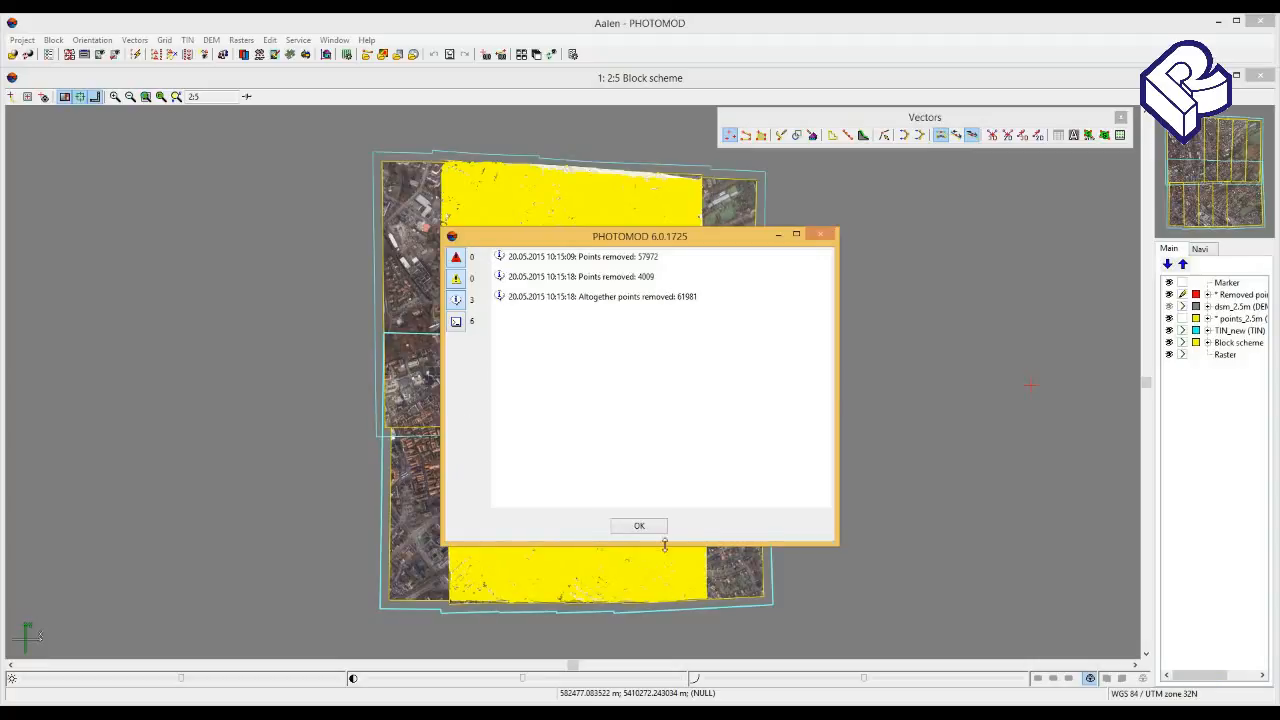
left_click(655, 530)
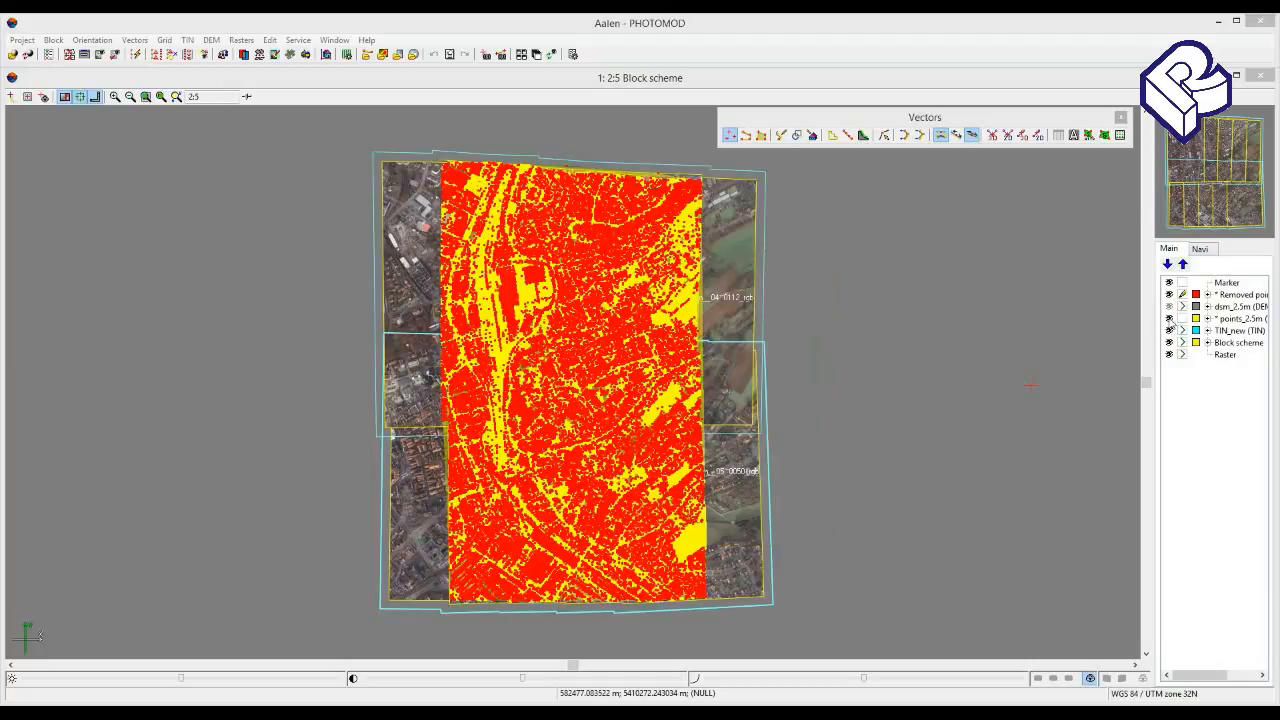
- Hide the TIN_new layer and decrease the size of vertices in active line for the Removed points layer
left_click(1168, 330)
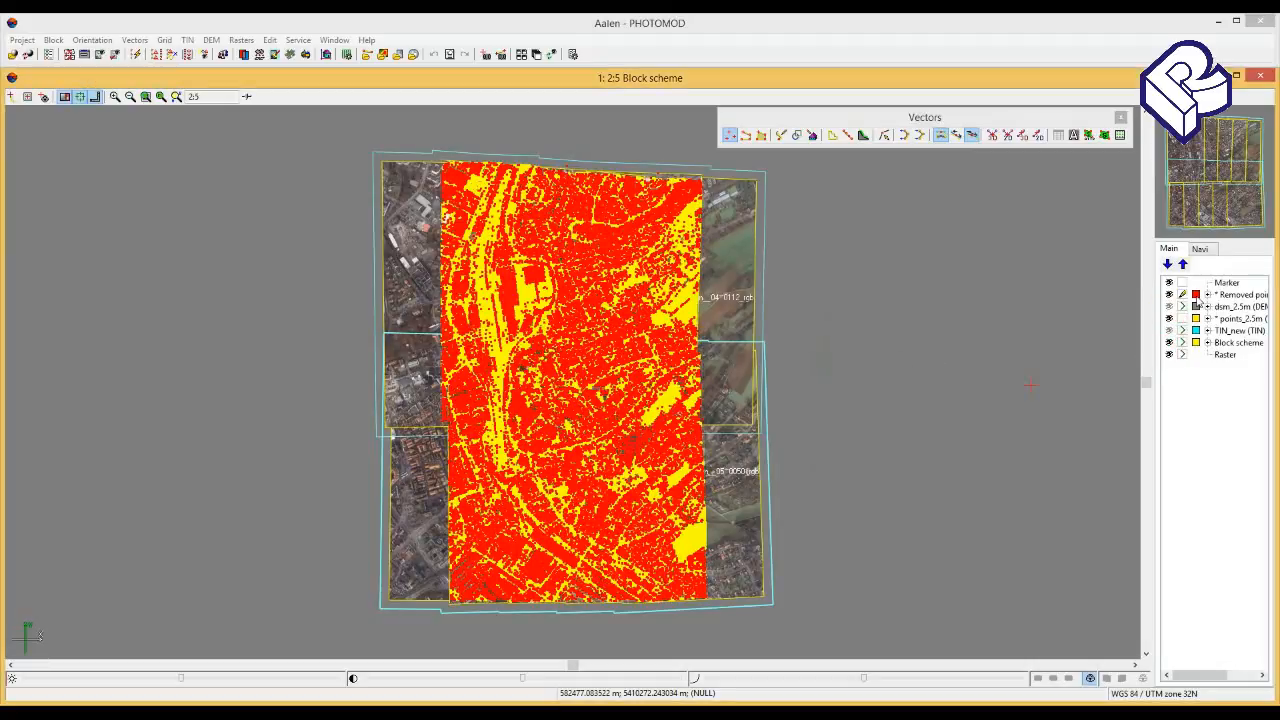
double_click(1196, 294)
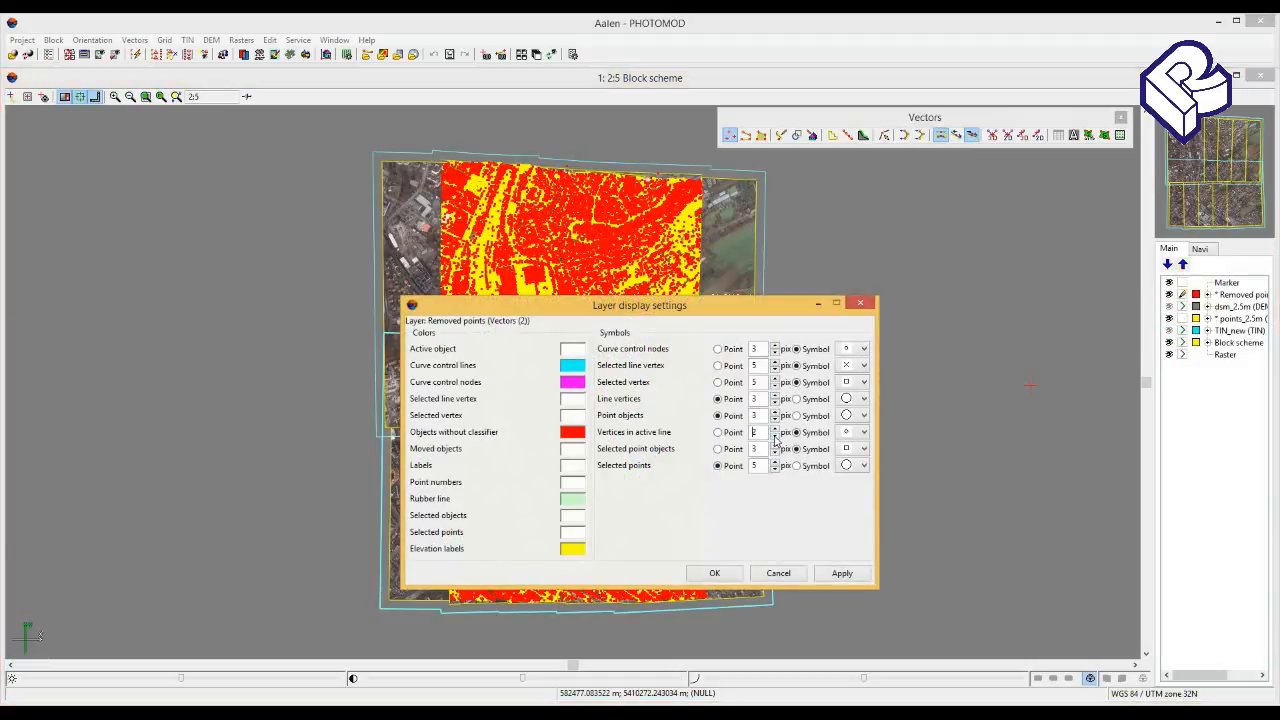
left_click(774, 436)
left_click(714, 572)
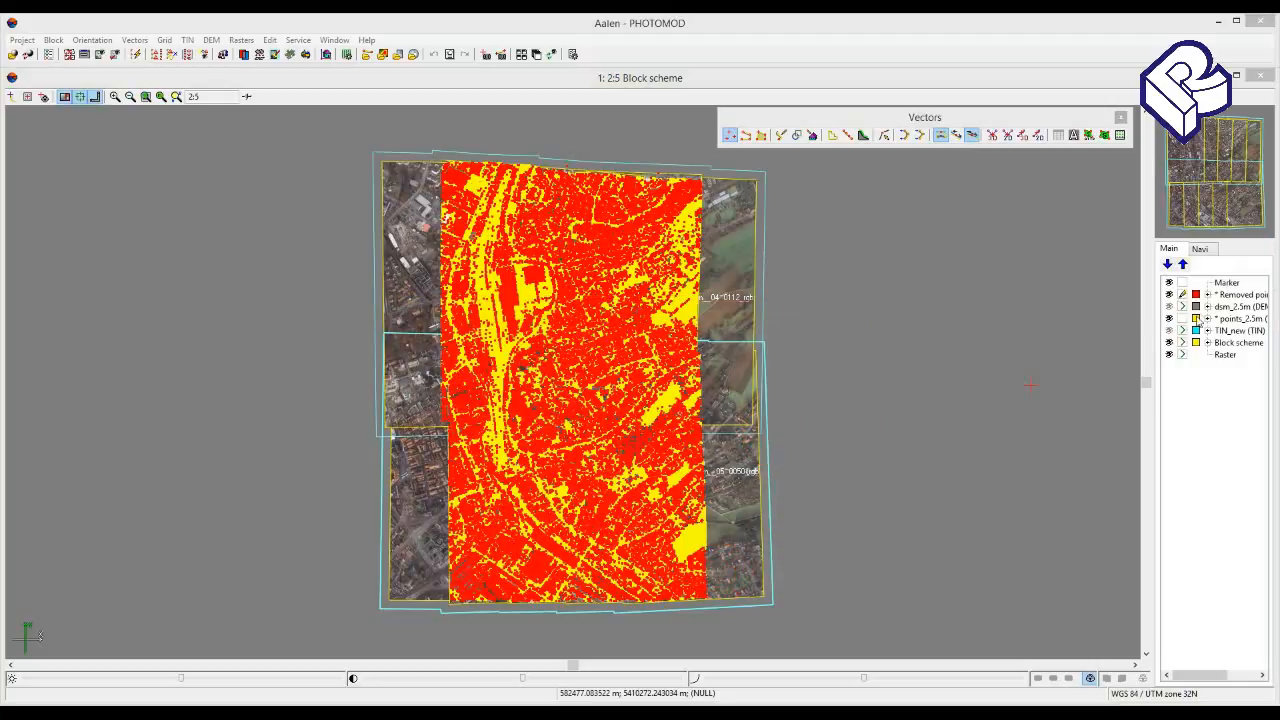
- Decrease the point object size in the display settings of the points_2.5m layer
double_click(1197, 319)
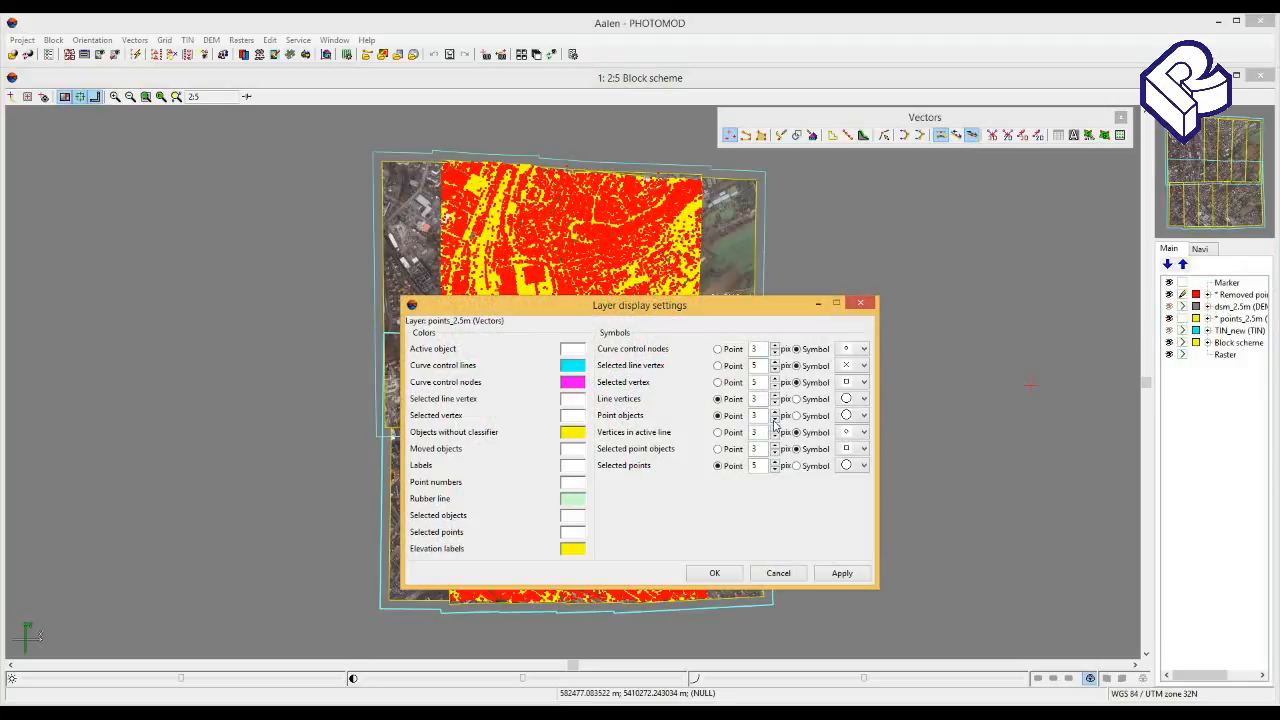
left_click(774, 420)
left_click(835, 574)
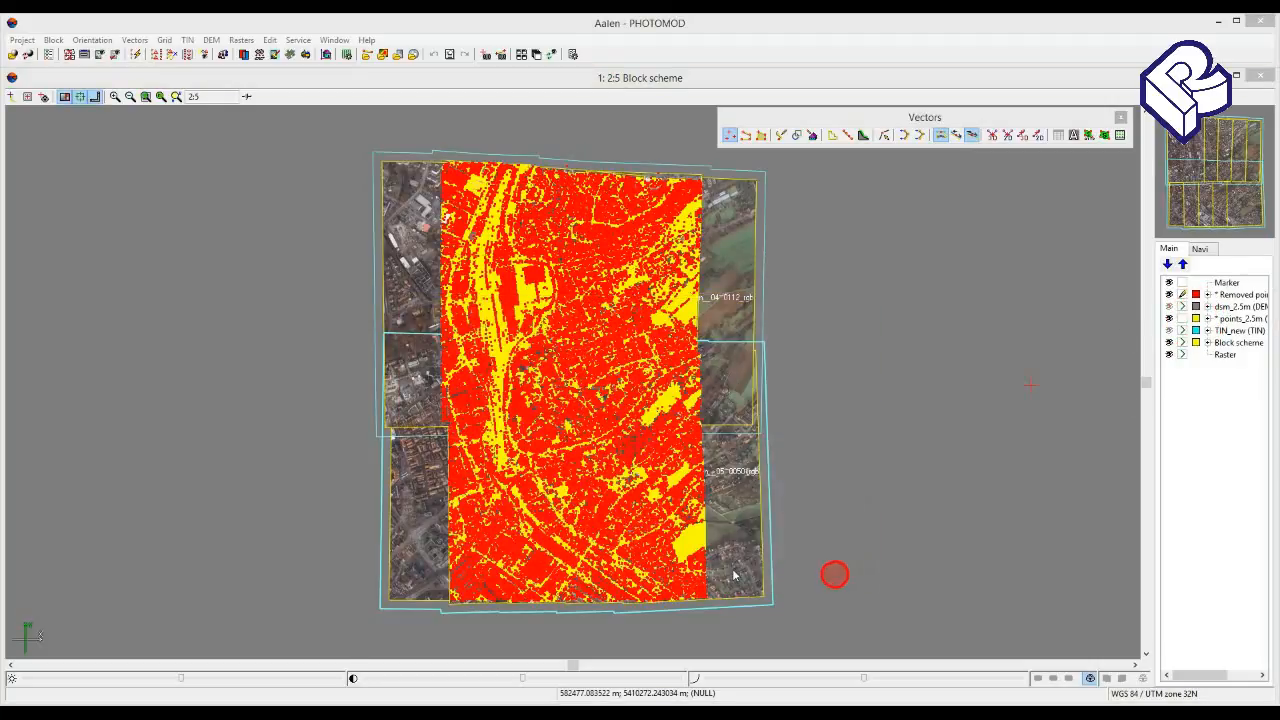
- Examine the removed red points against the remaining yellow points across the whole block, from the southern part to the northern edge and back
scroll(653, 465, "up", 3)
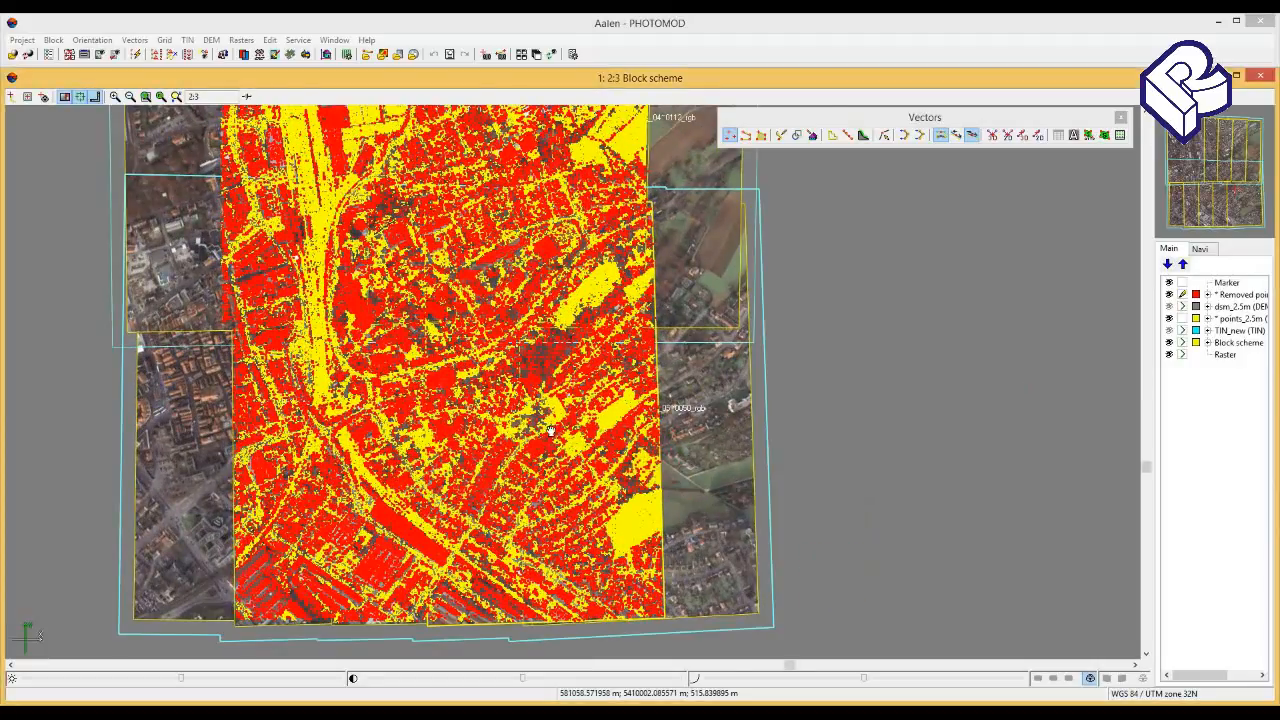
middle_click_drag(523, 428, 597, 432)
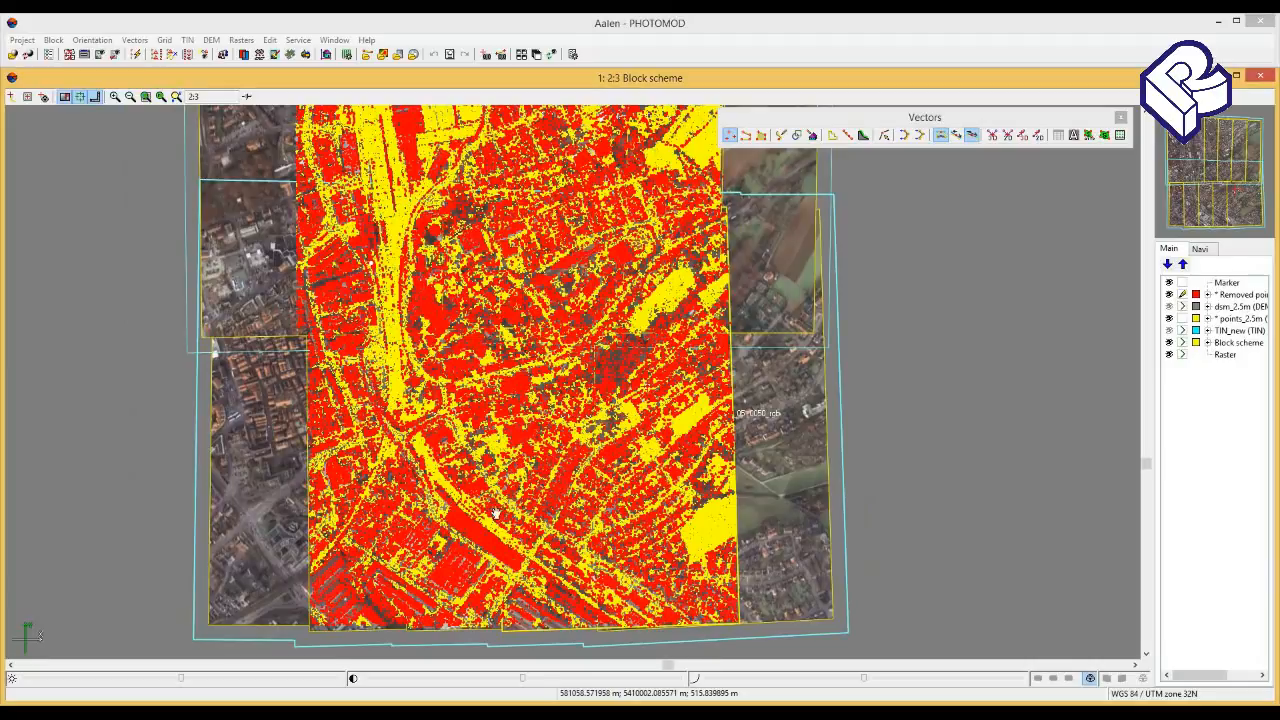
left_click(480, 546)
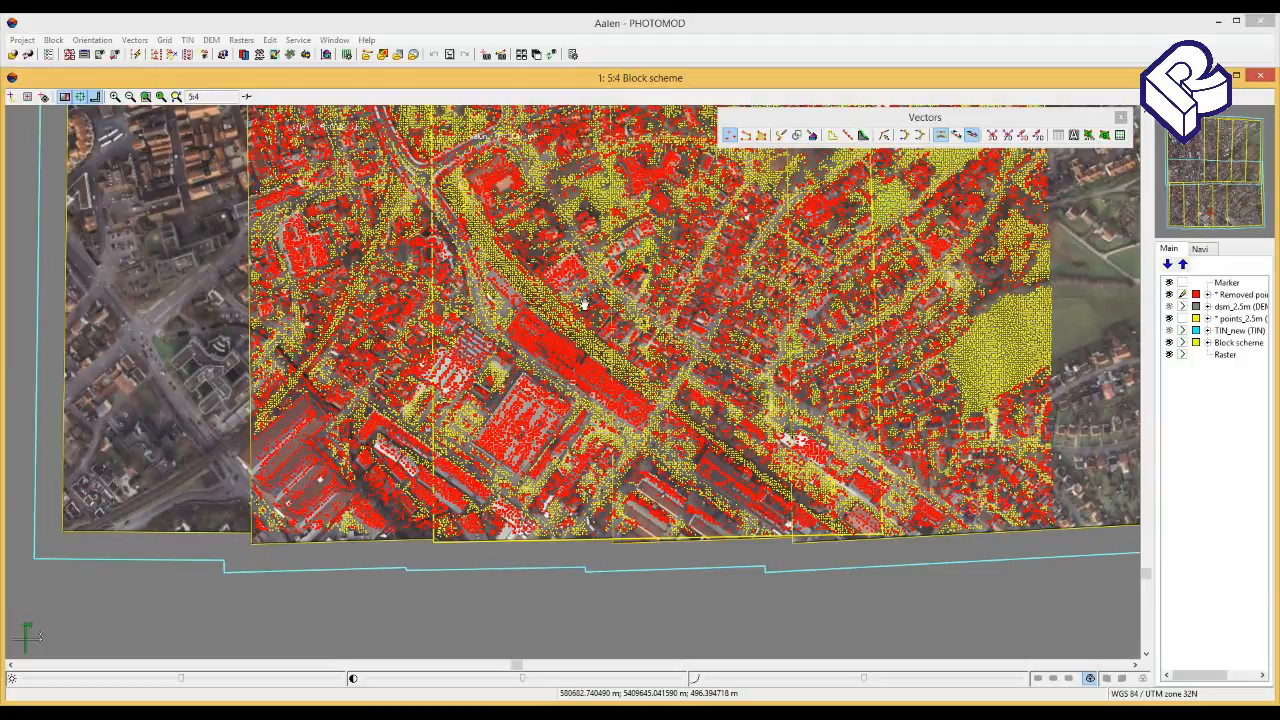
scroll(591, 284, "up", 7)
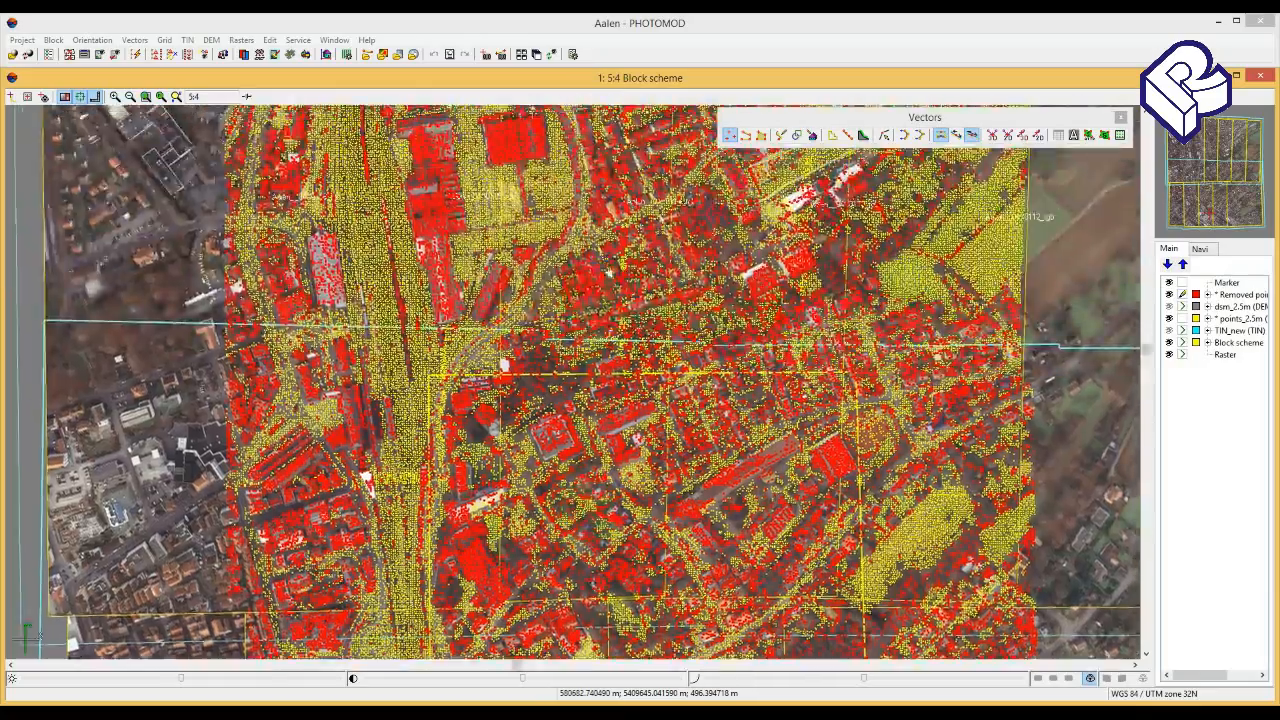
scroll(505, 365, "up", 5)
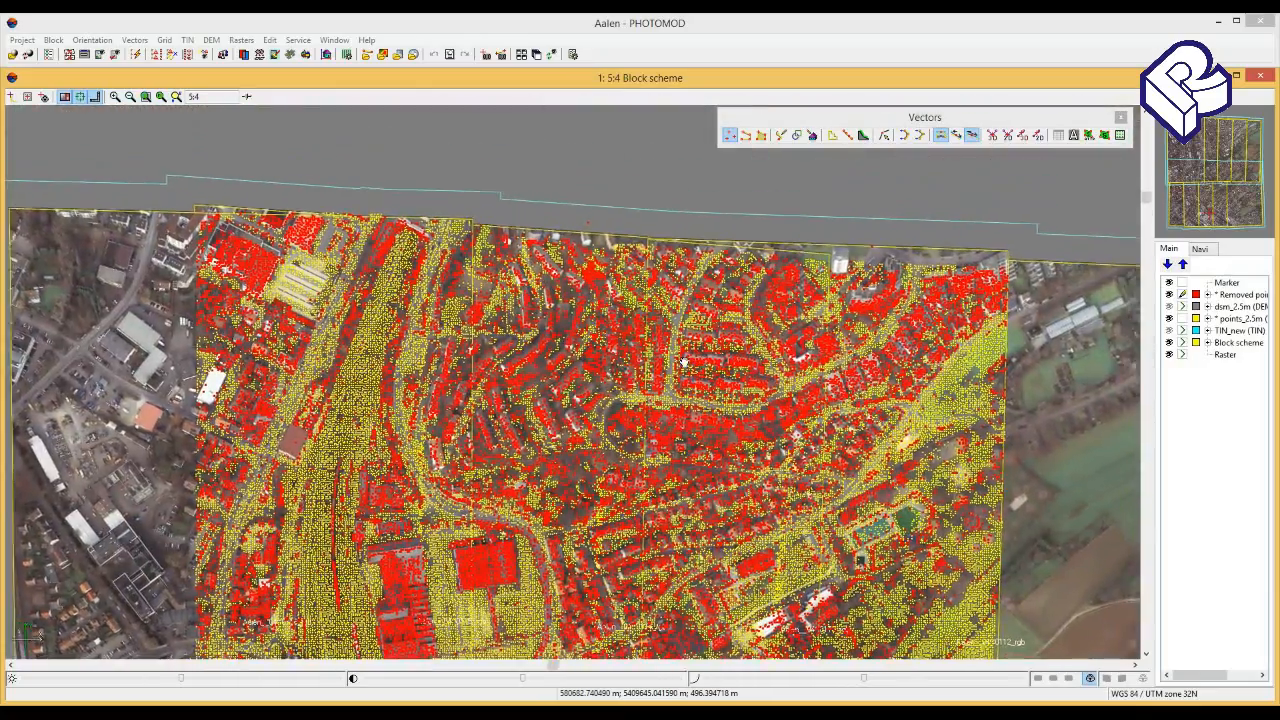
left_click_drag(684, 362, 594, 377)
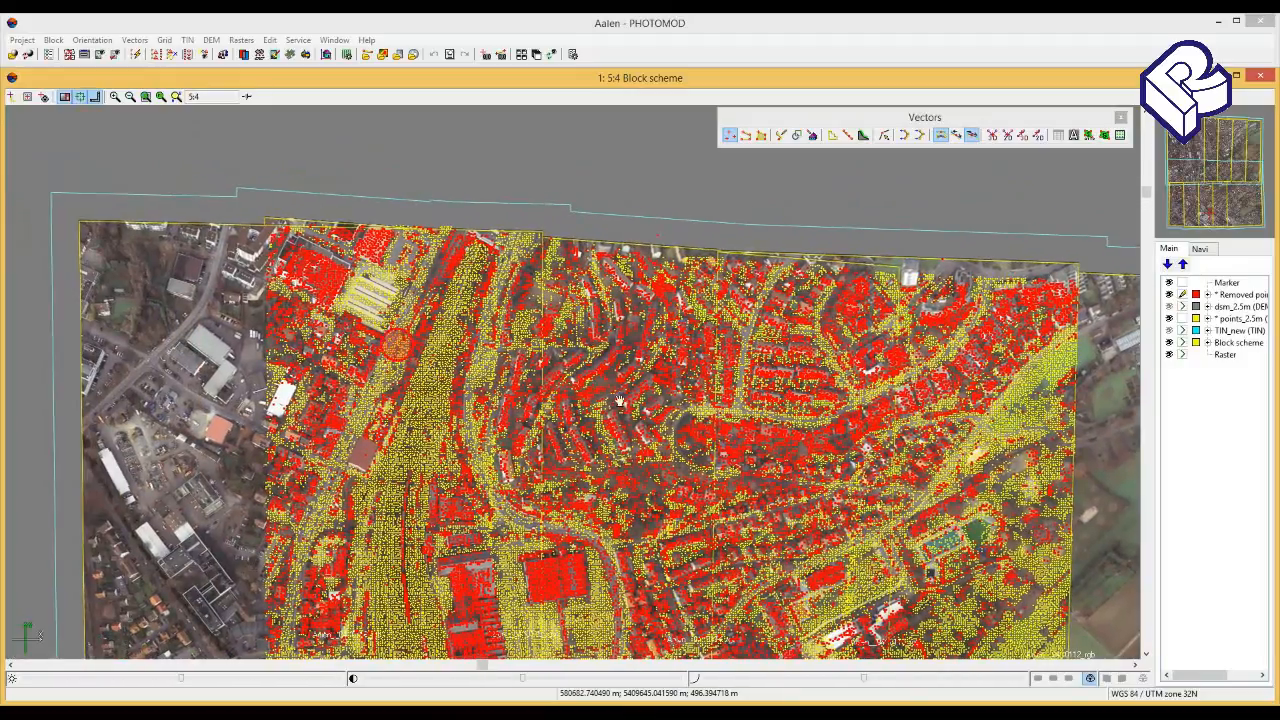
left_click_drag(842, 526, 821, 316)
left_click_drag(759, 516, 744, 403)
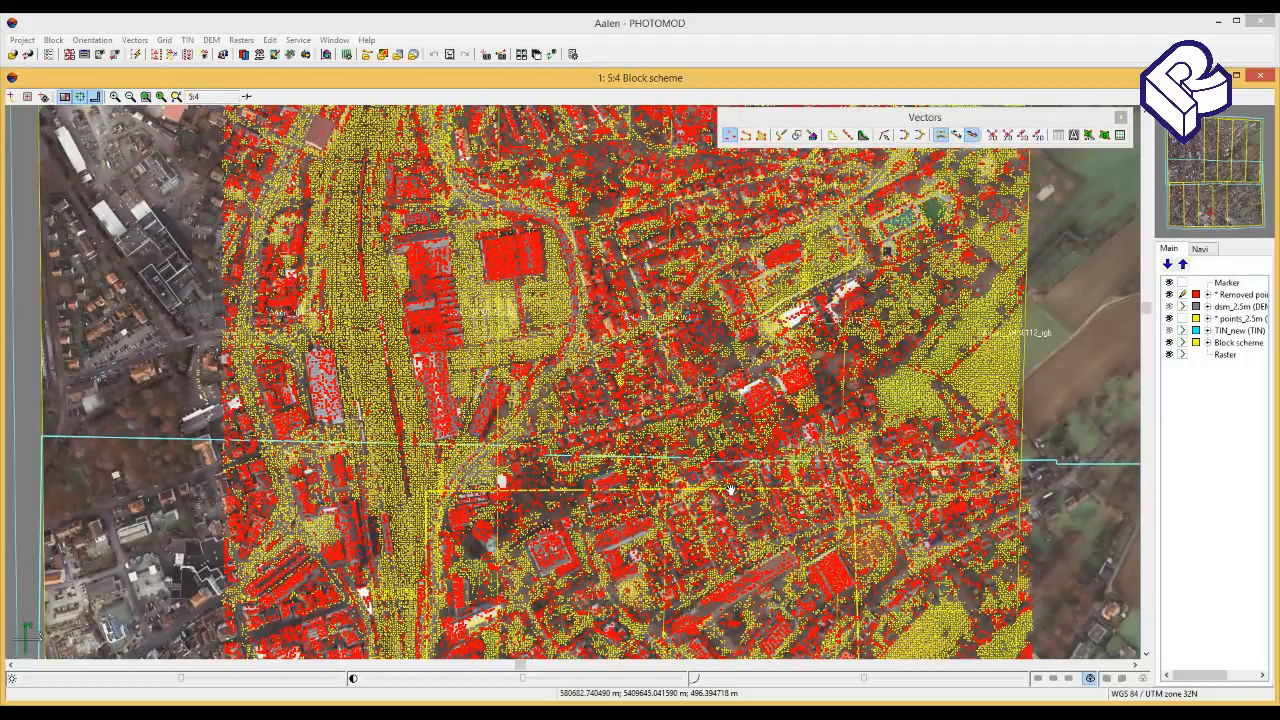
left_click_drag(727, 494, 719, 412)
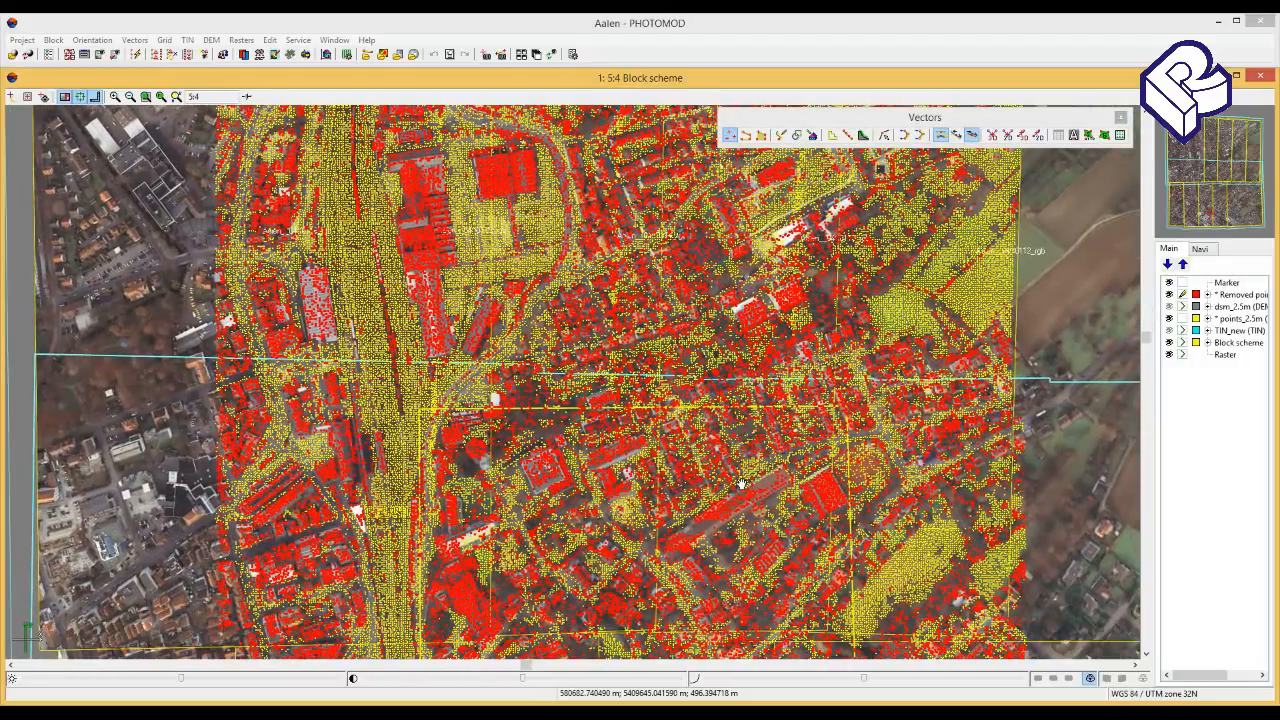
left_click_drag(741, 484, 731, 422)
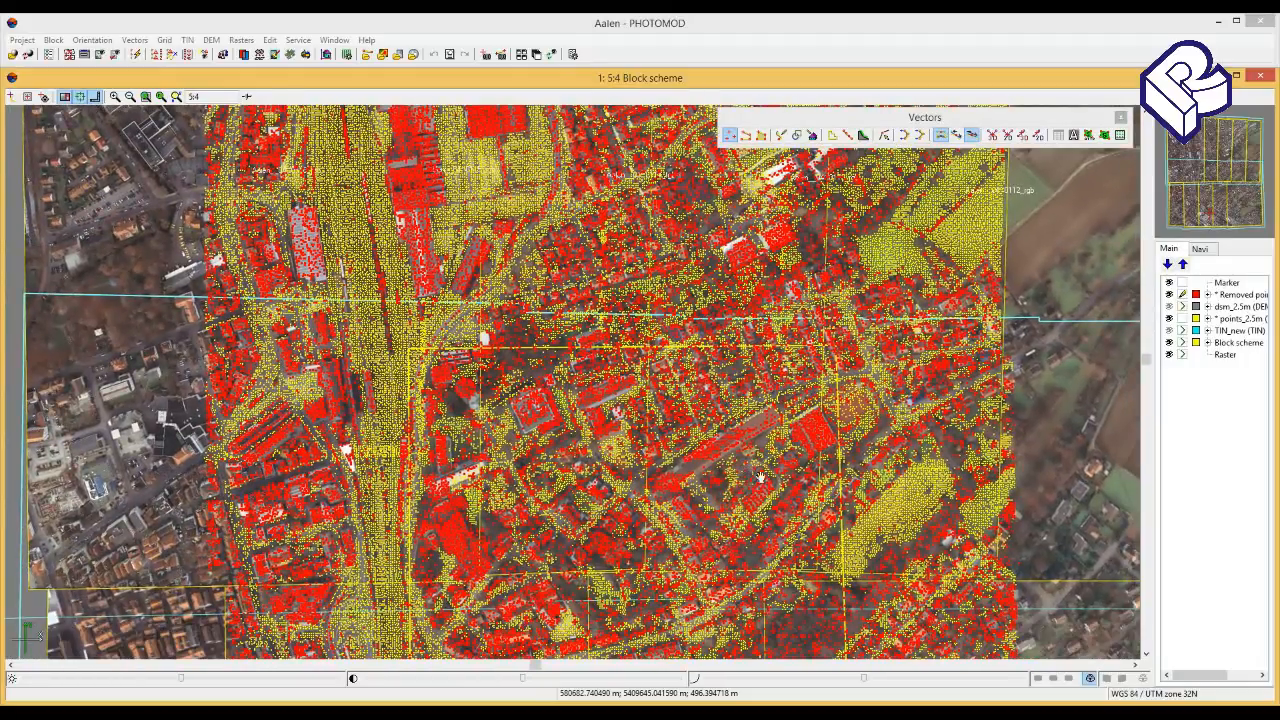
left_click_drag(739, 508, 814, 325)
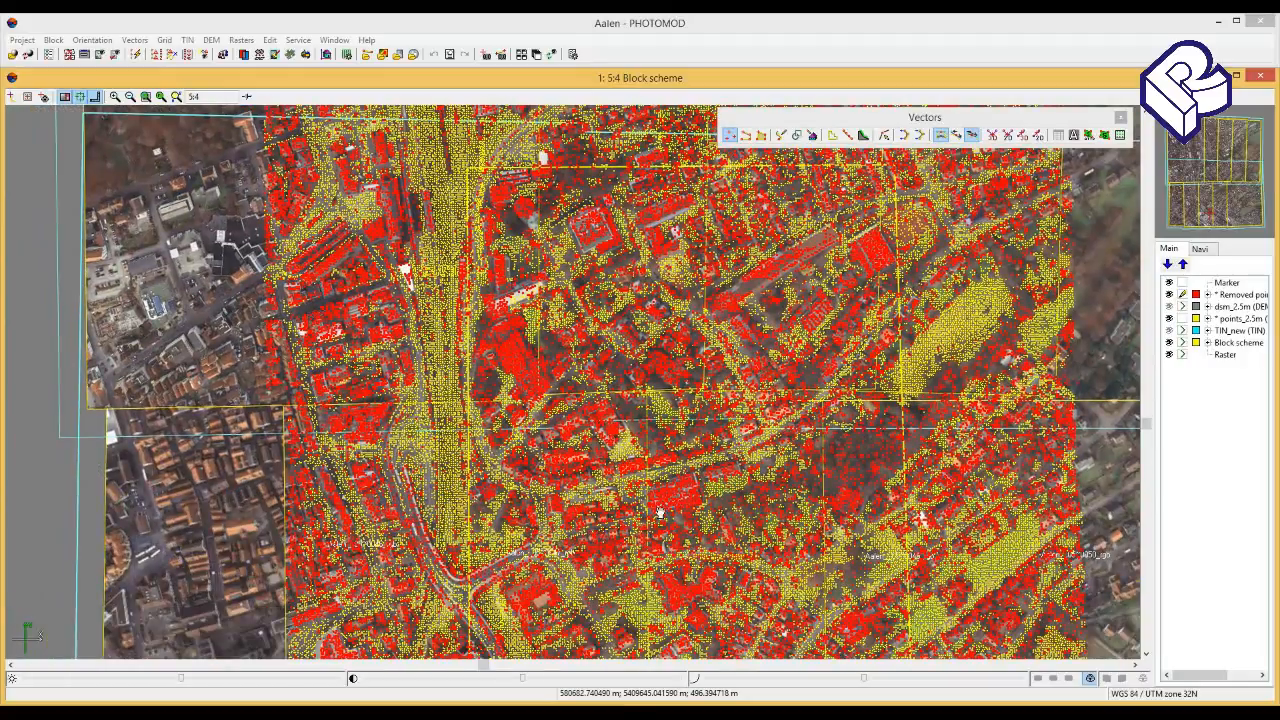
left_click_drag(687, 647, 711, 372)
left_click_drag(714, 482, 723, 449)
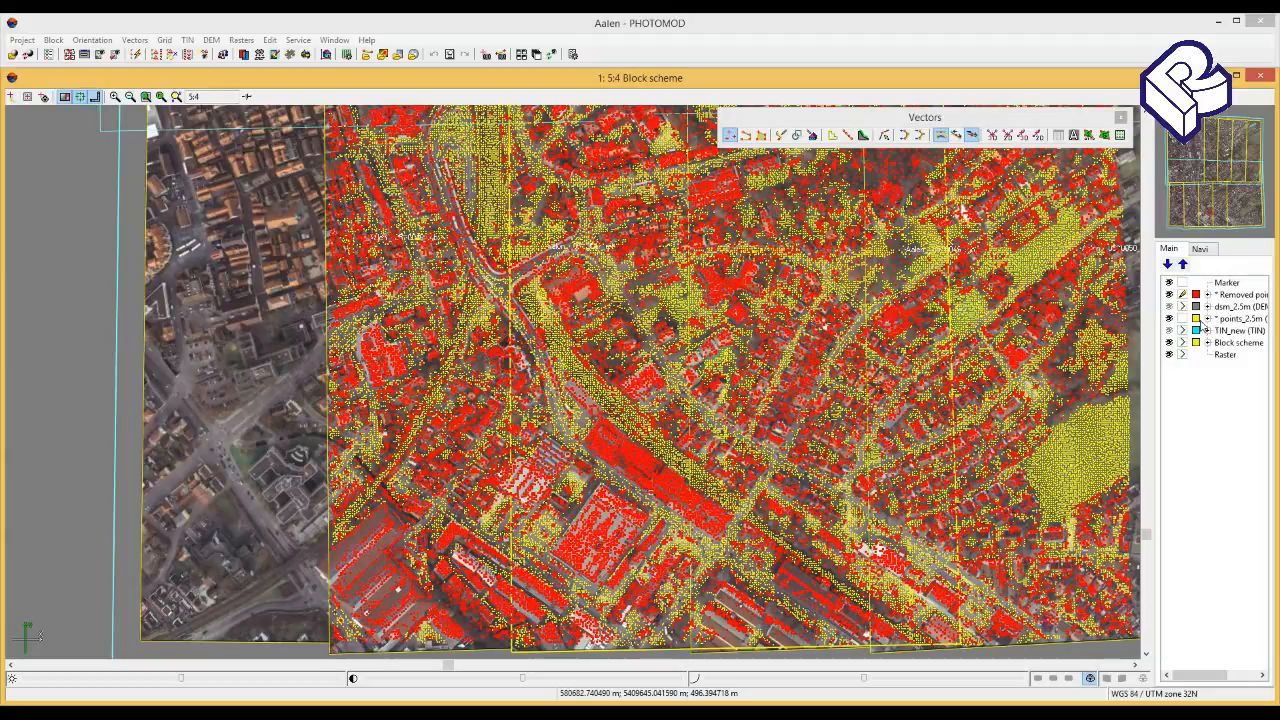
- Select a rectangular area of points in the southwestern part of points_2.5m and set the Buildings and vegetation filter to selected objects only
left_click(1182, 318)
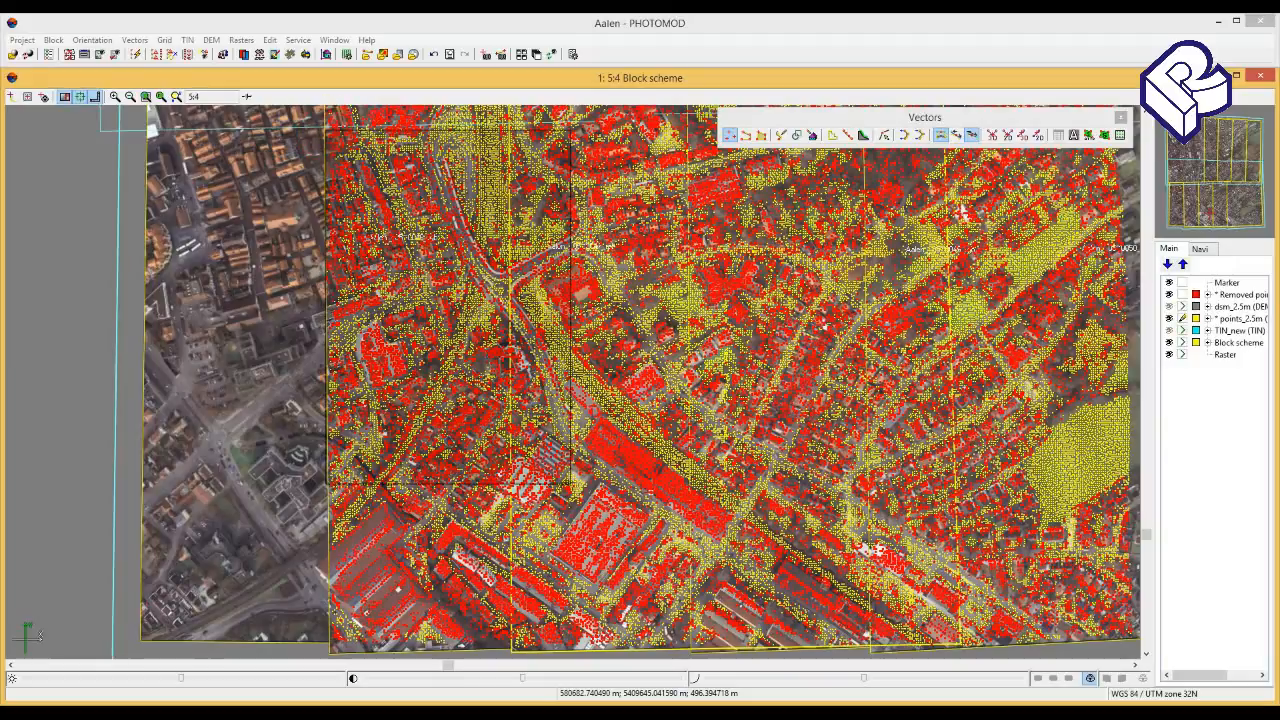
left_click_drag(628, 568, 637, 567)
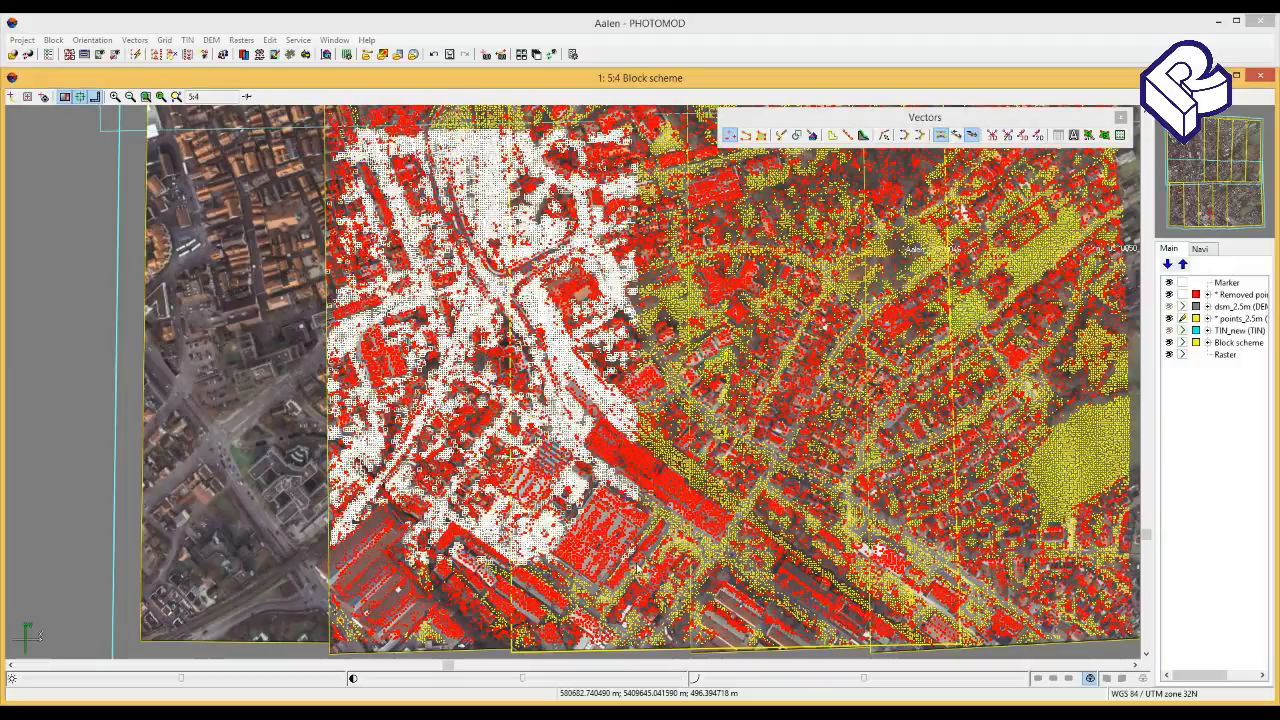
left_click(134, 40)
left_click(199, 313)
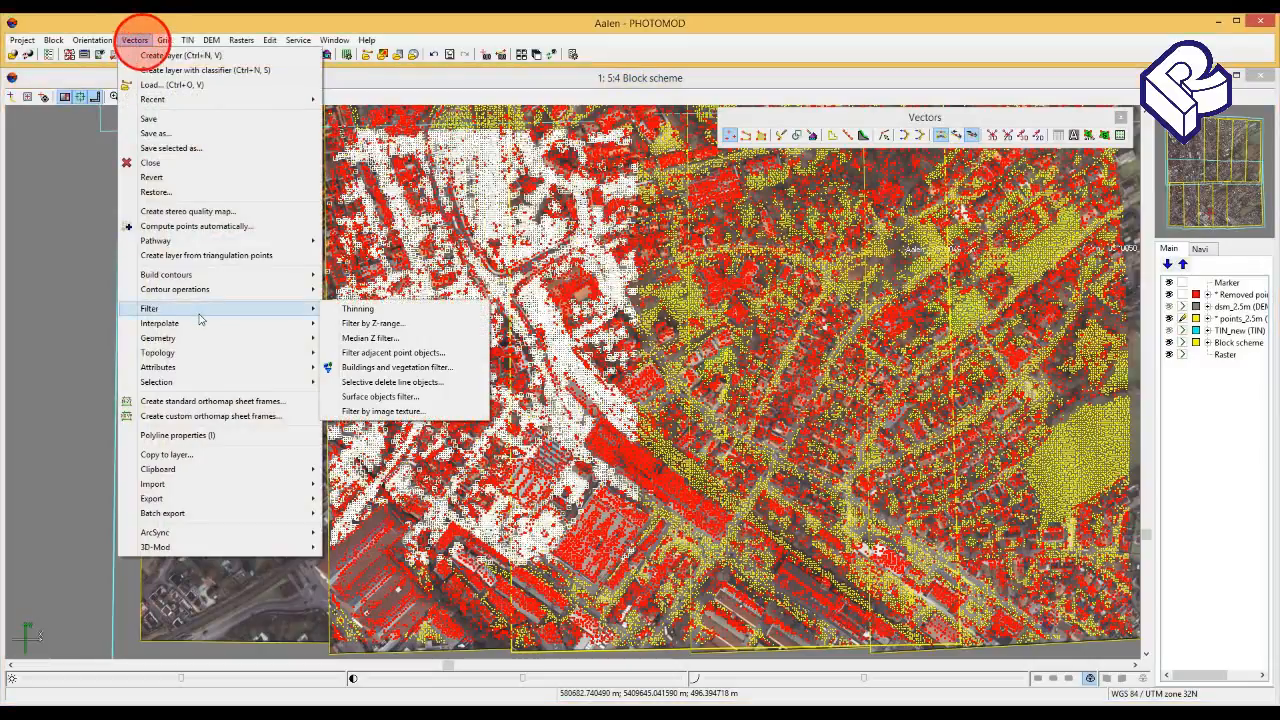
left_click(394, 368)
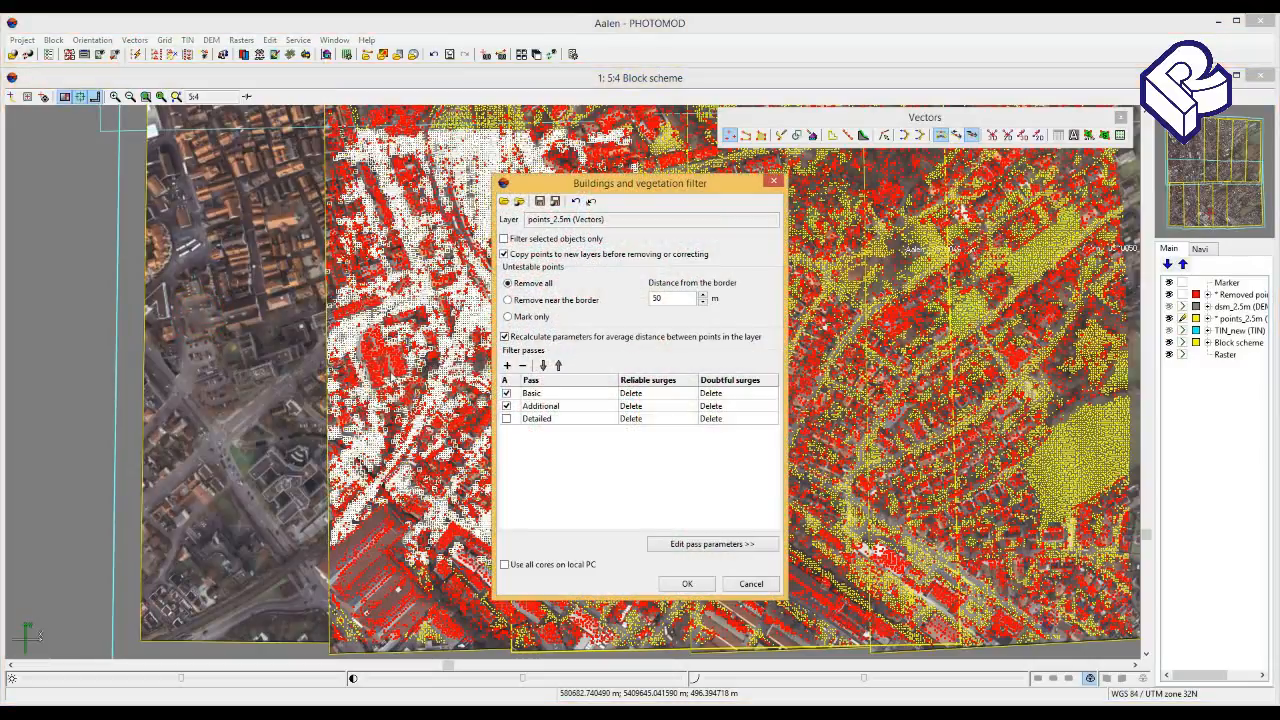
left_click_drag(530, 184, 502, 171)
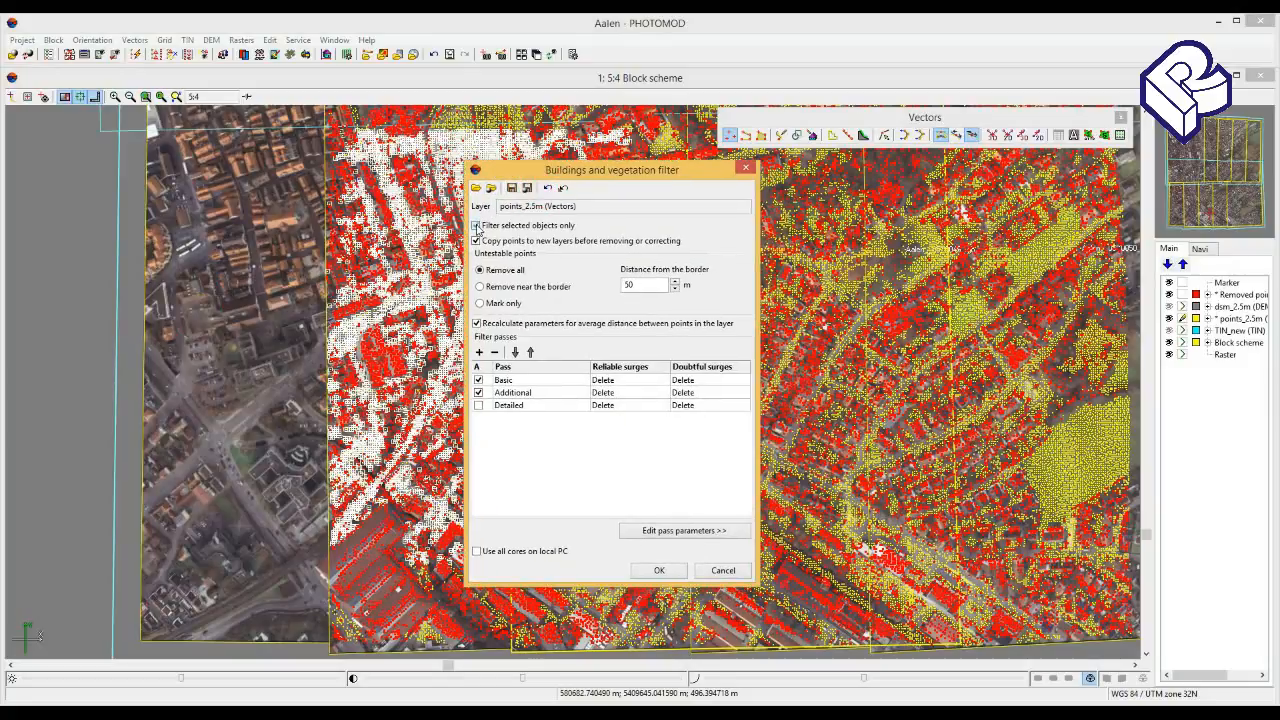
left_click(476, 226)
left_click_drag(638, 180, 596, 166)
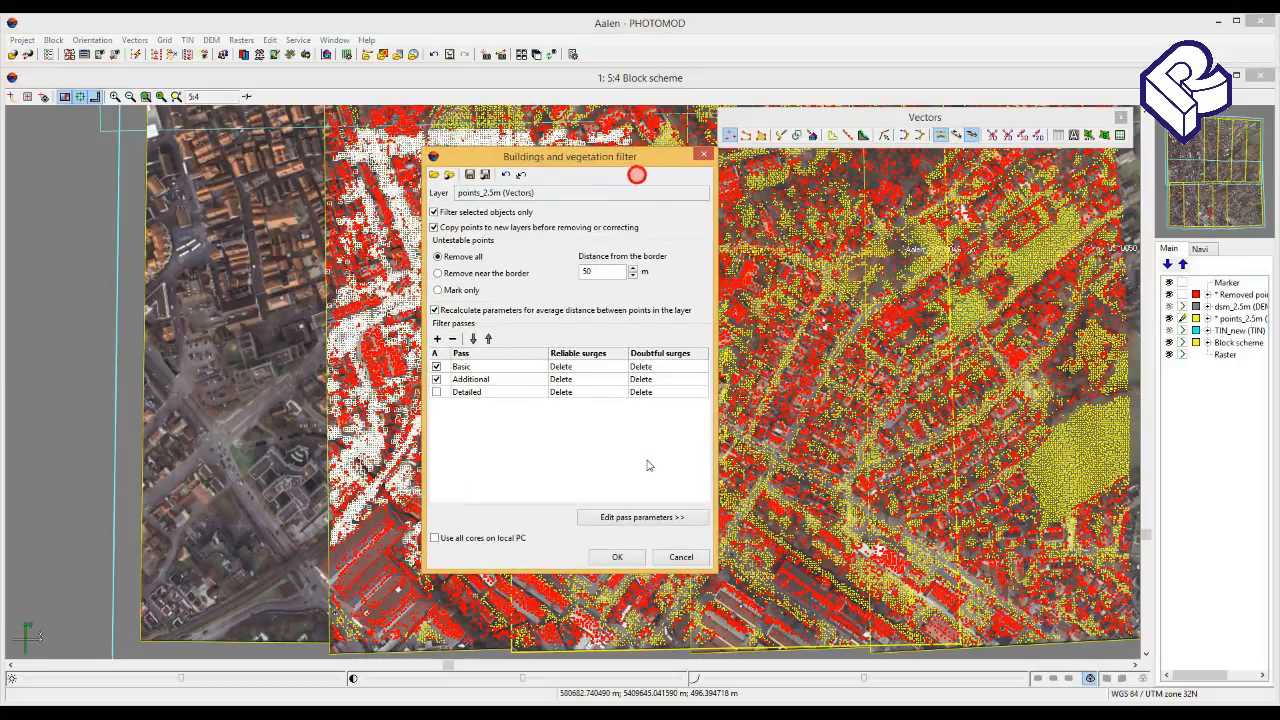
- Set the upward allowed point deviation from smoothed surface to .08 m for both the Basic and Additional filter passes
left_click(642, 517)
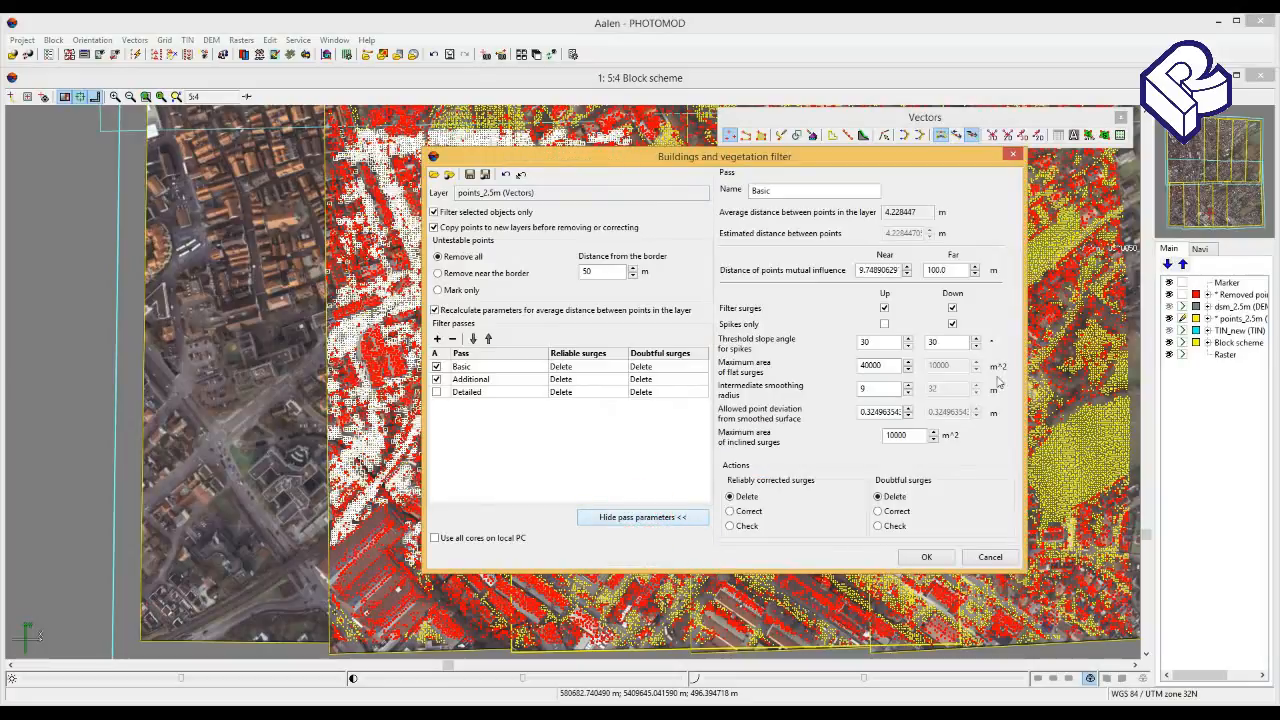
left_click_drag(843, 160, 768, 149)
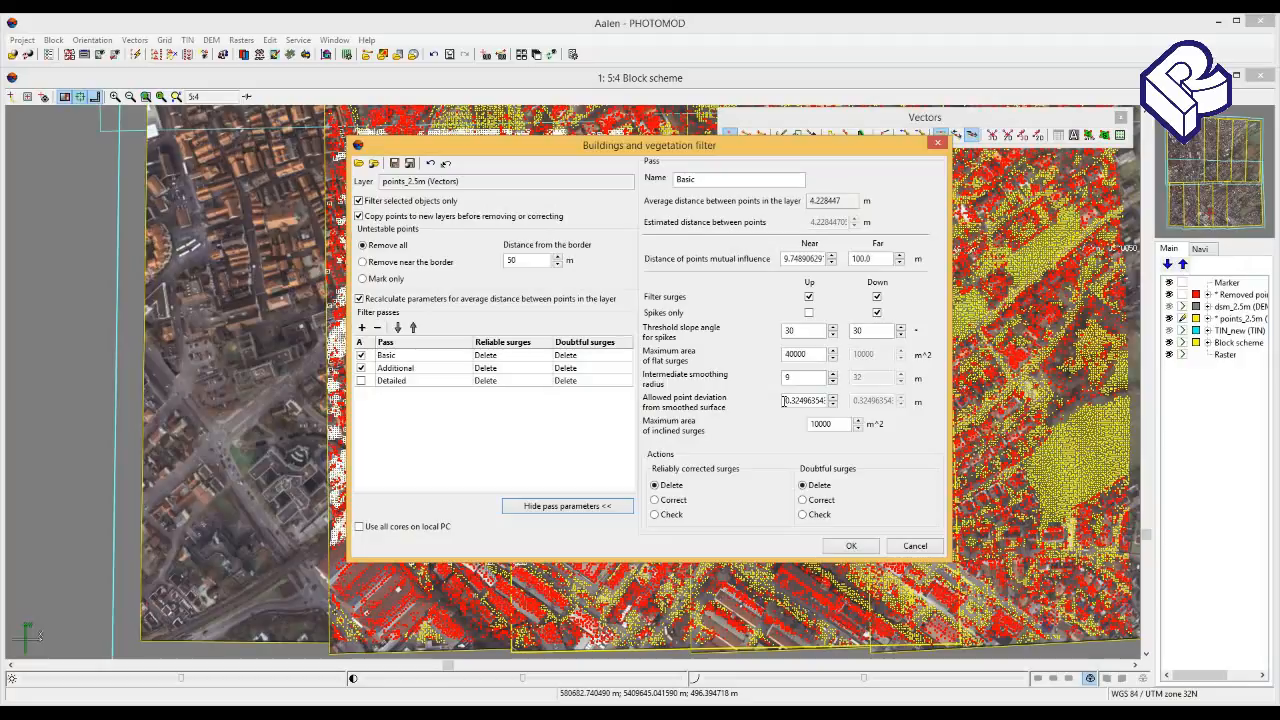
double_click(800, 400)
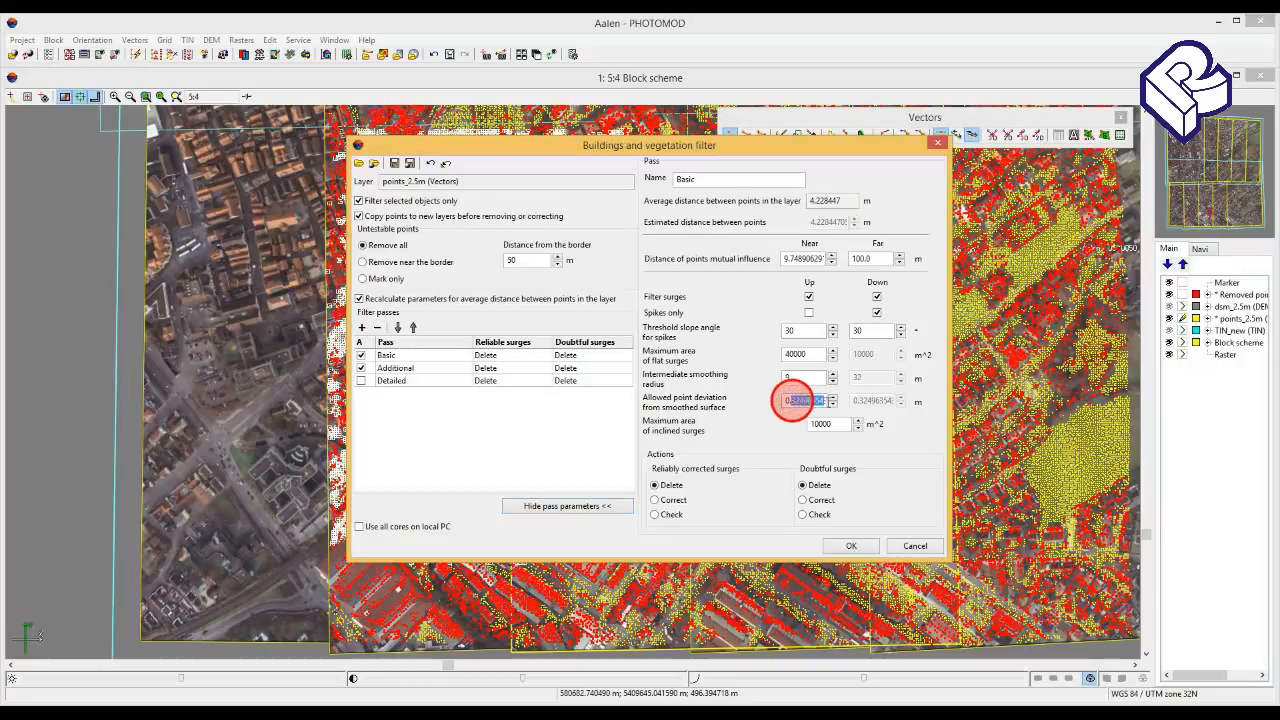
type(".08")
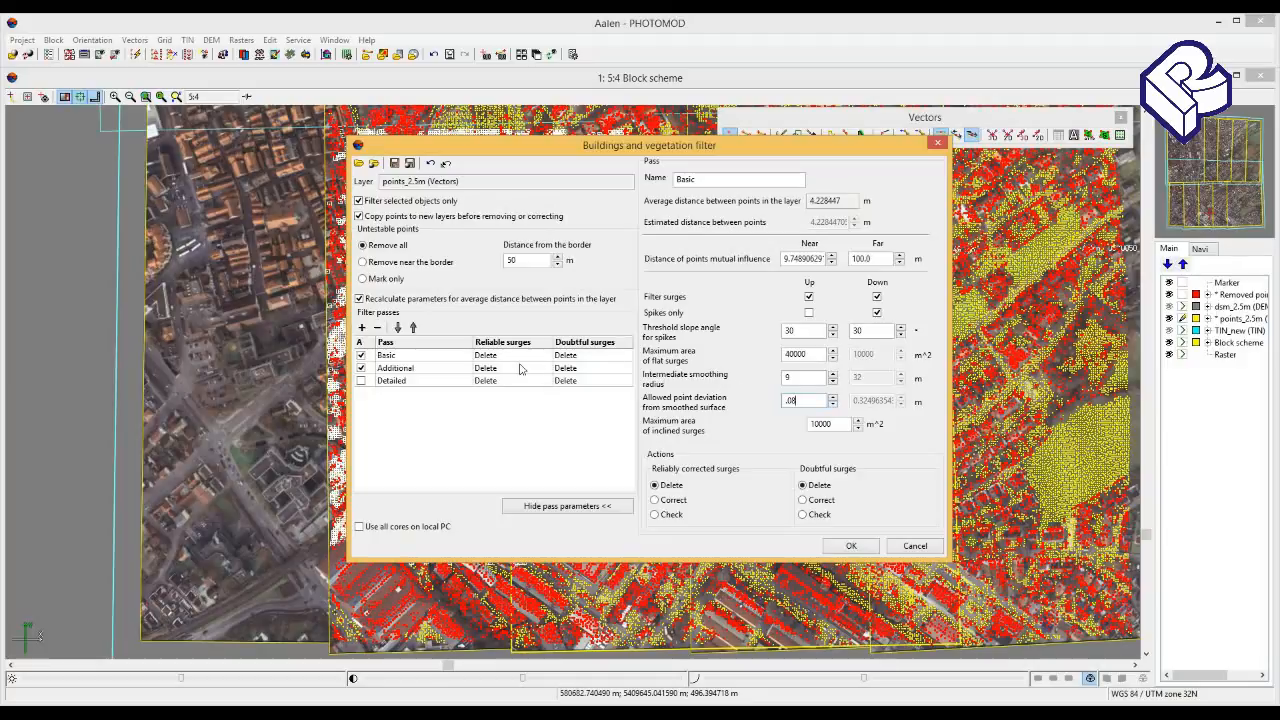
left_click(485, 368)
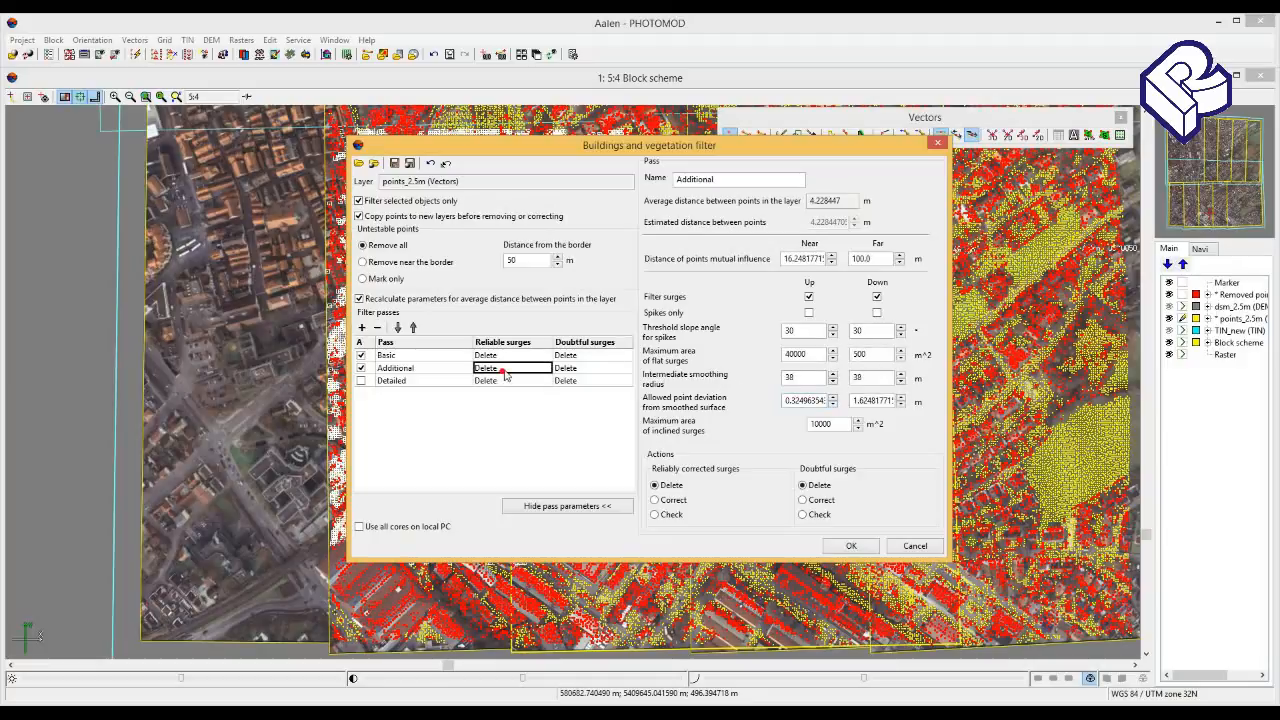
double_click(790, 400)
type(".08")
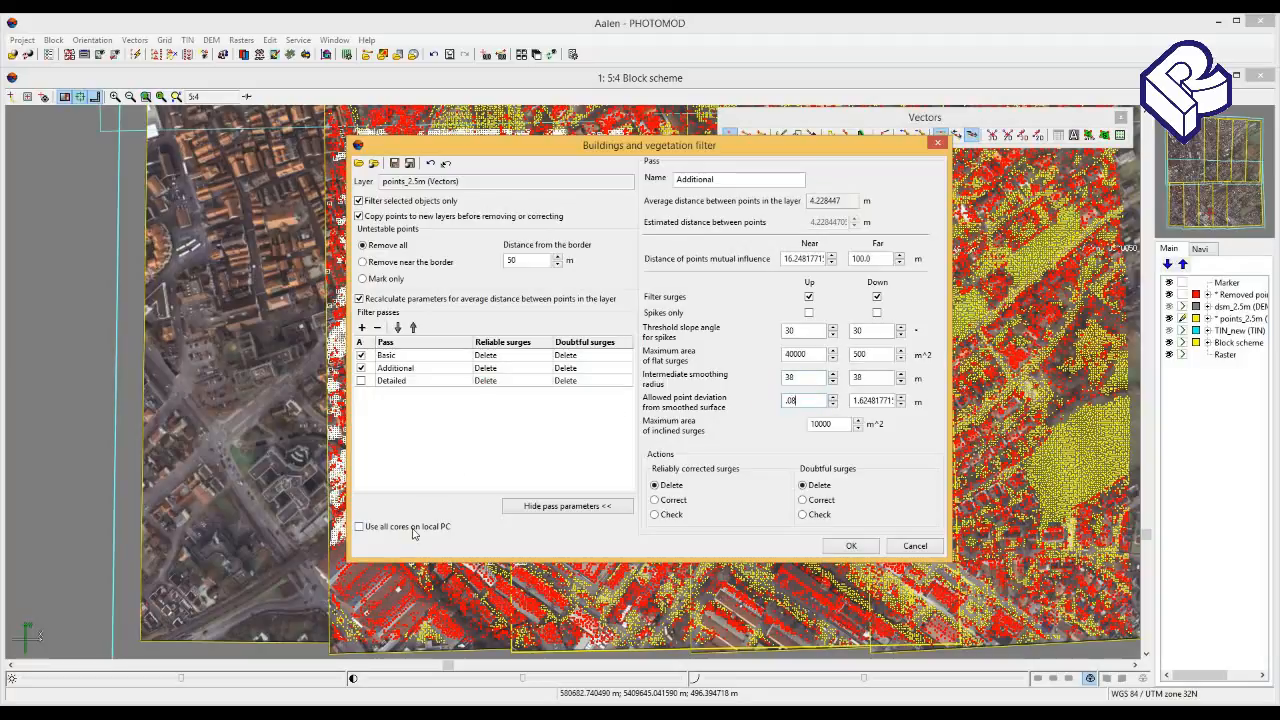
- Run the Buildings and vegetation filter on the selected points using all cores on the local PC
left_click(361, 527)
left_click(852, 546)
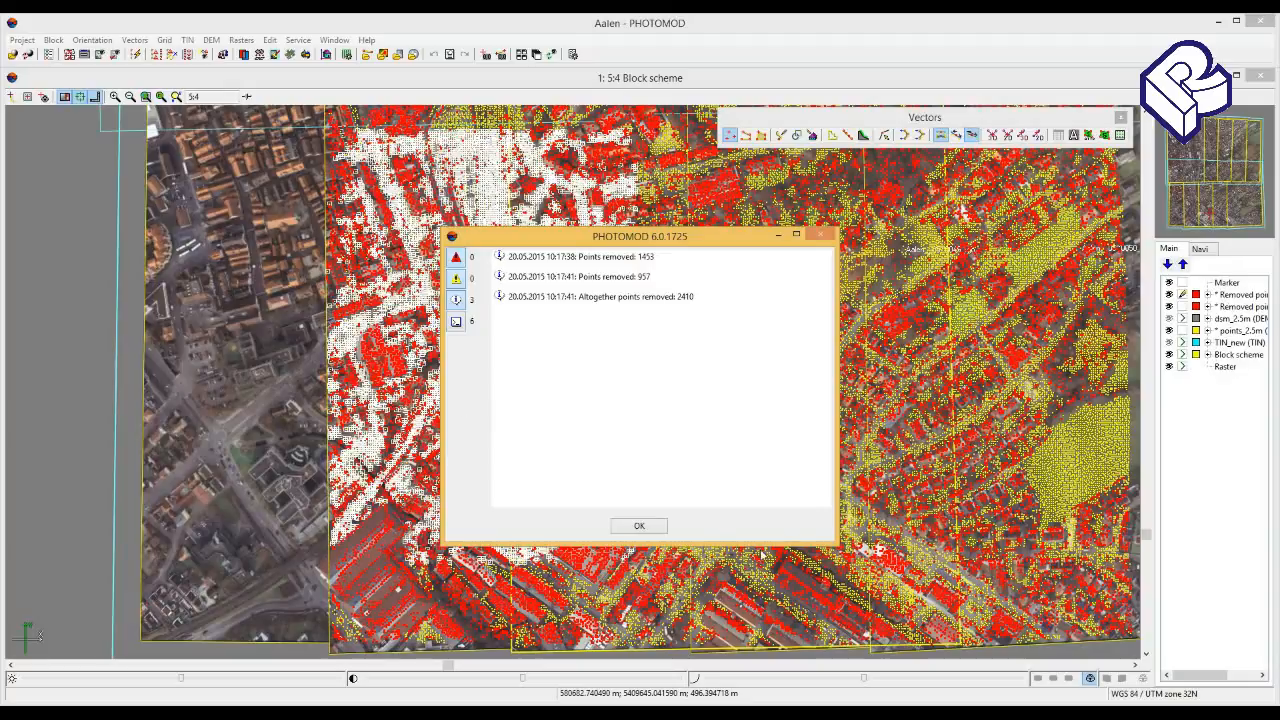
left_click(646, 530)
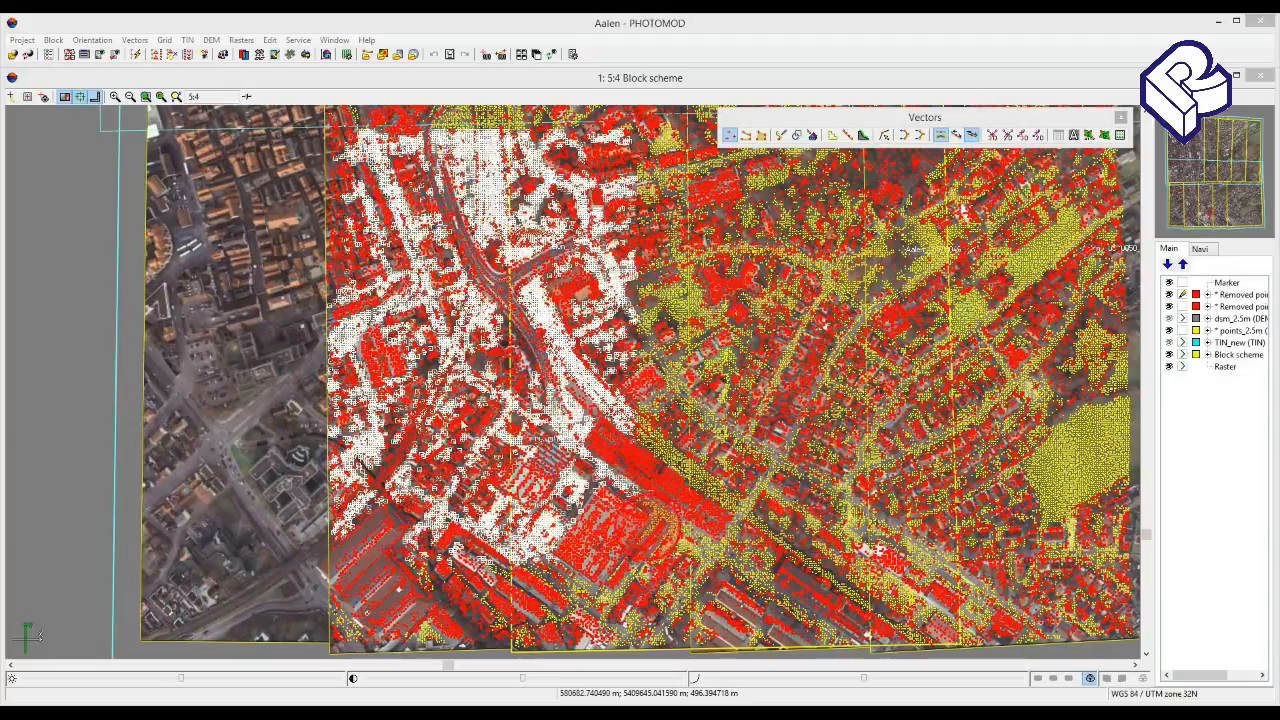
- Make the points_2.5m layer active for editing and clear its point selection
left_click(1181, 330)
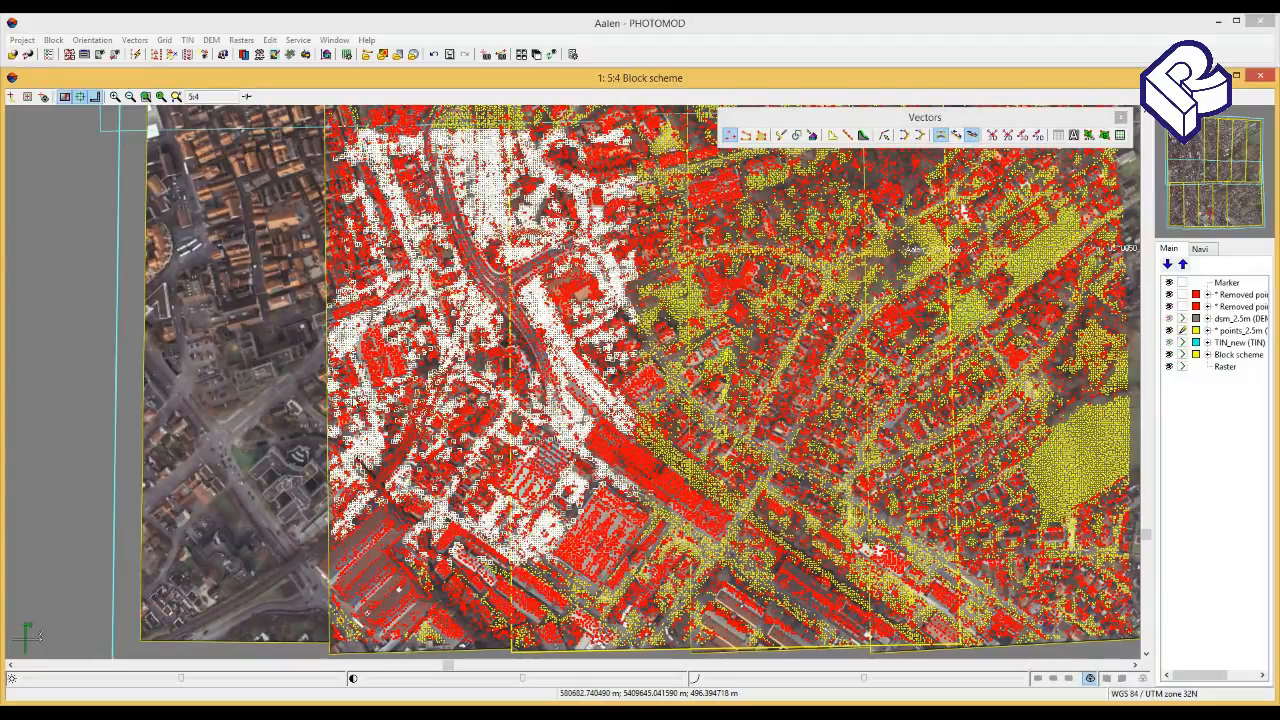
left_click(308, 404)
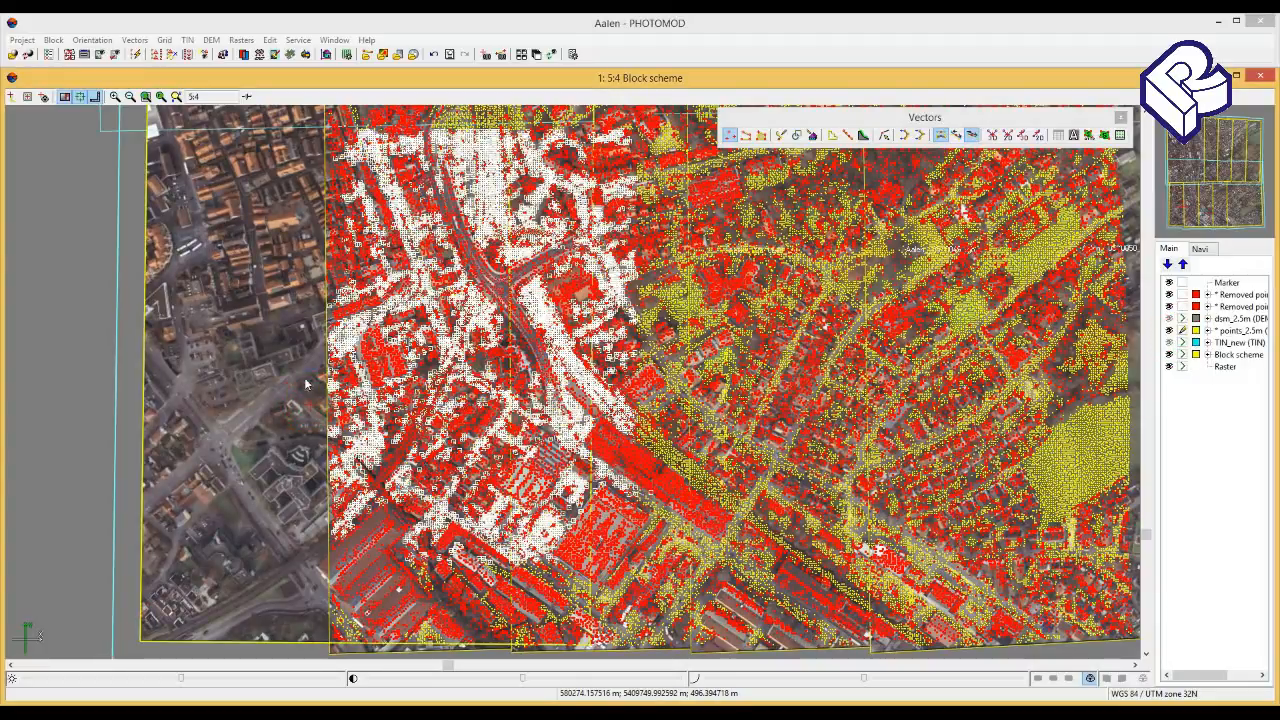
left_click(294, 376)
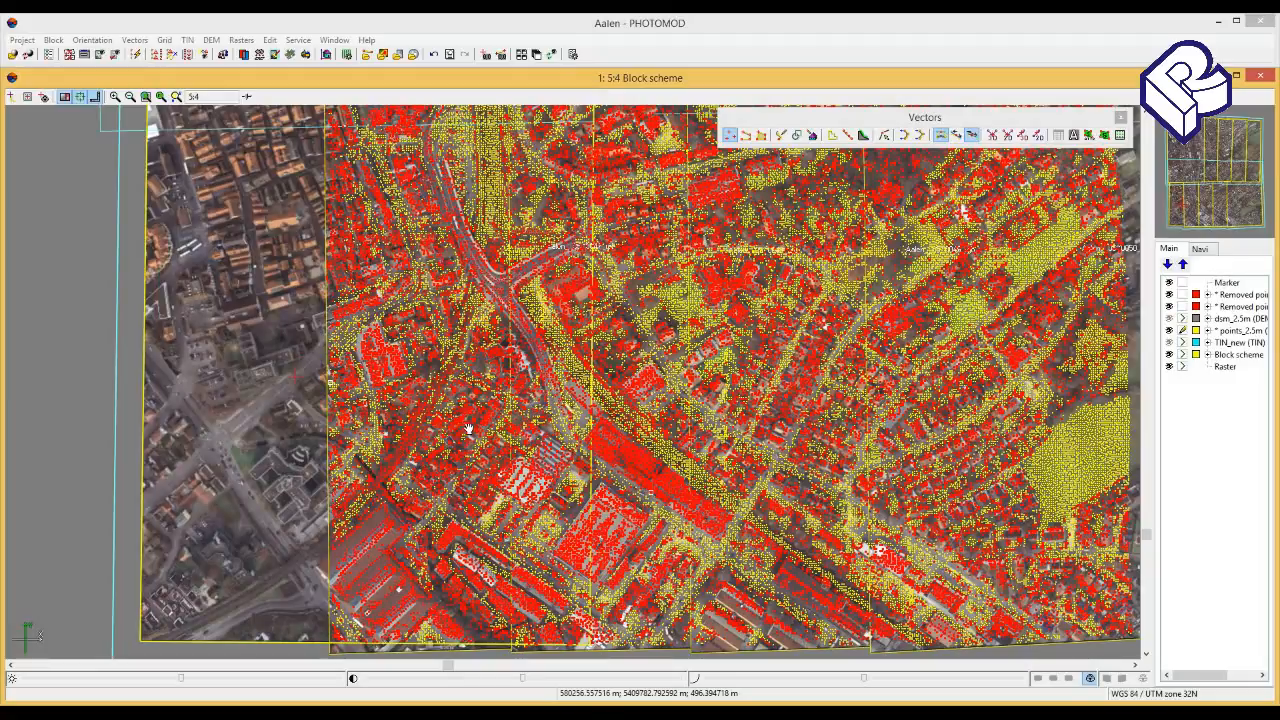
left_click_drag(471, 407, 500, 366)
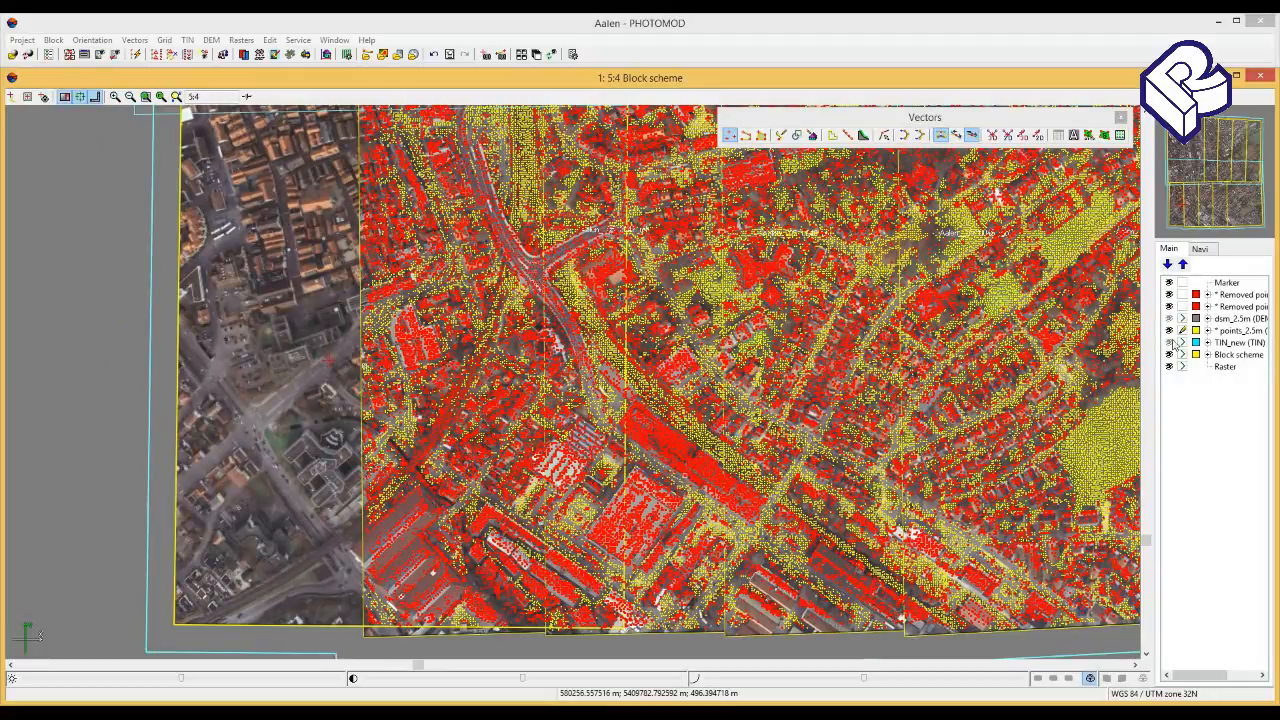
- Make the TIN_new layer active and rebuild its TIN from the filtered points
left_click(1181, 343)
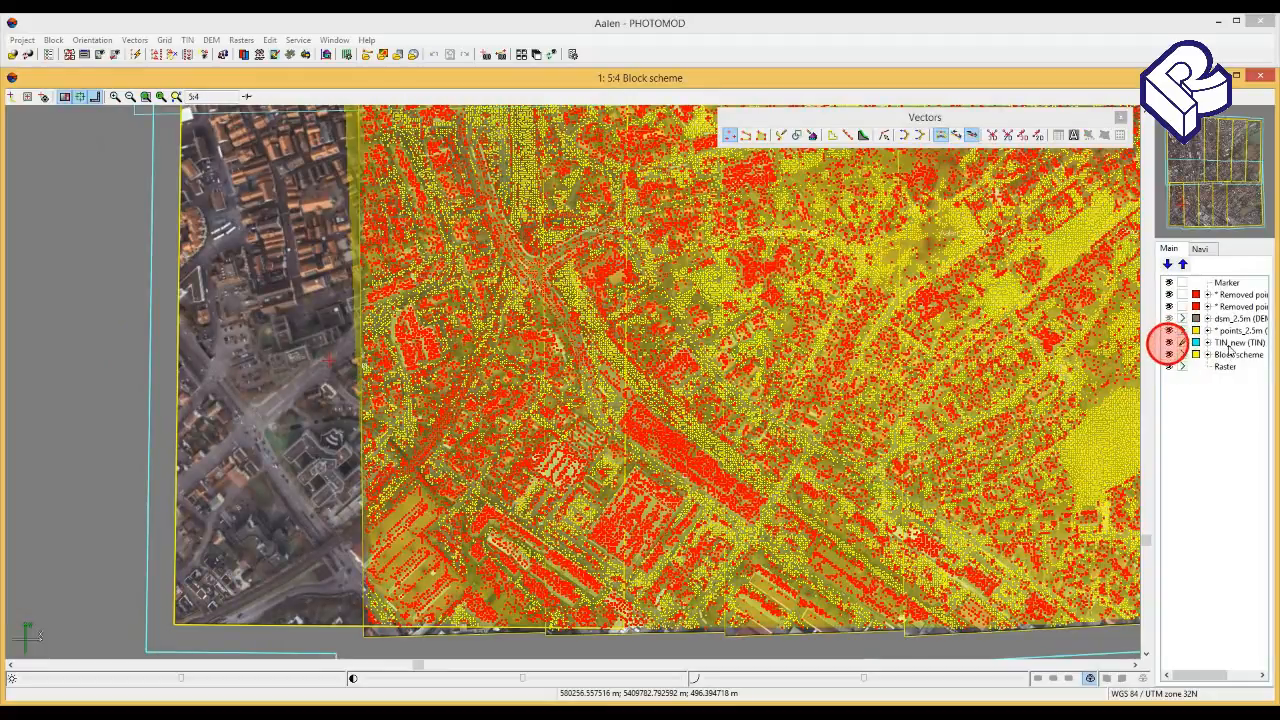
left_click(1228, 342)
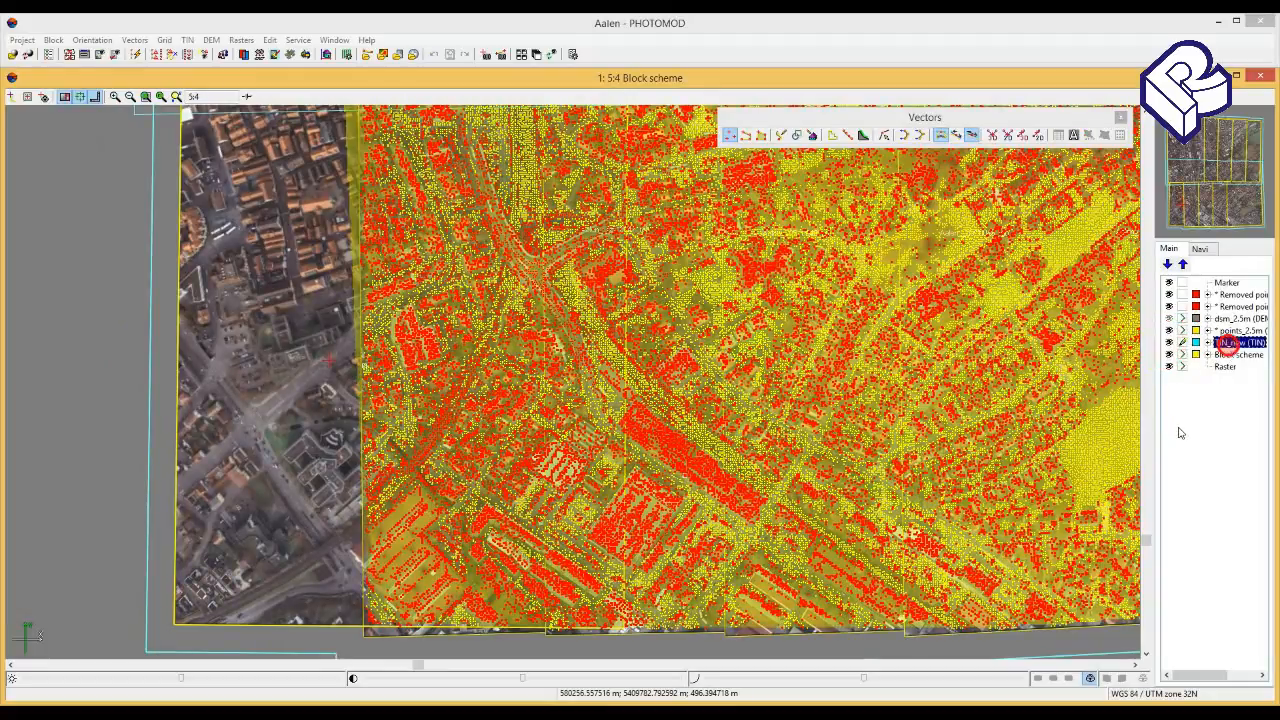
left_click(189, 40)
left_click(213, 168)
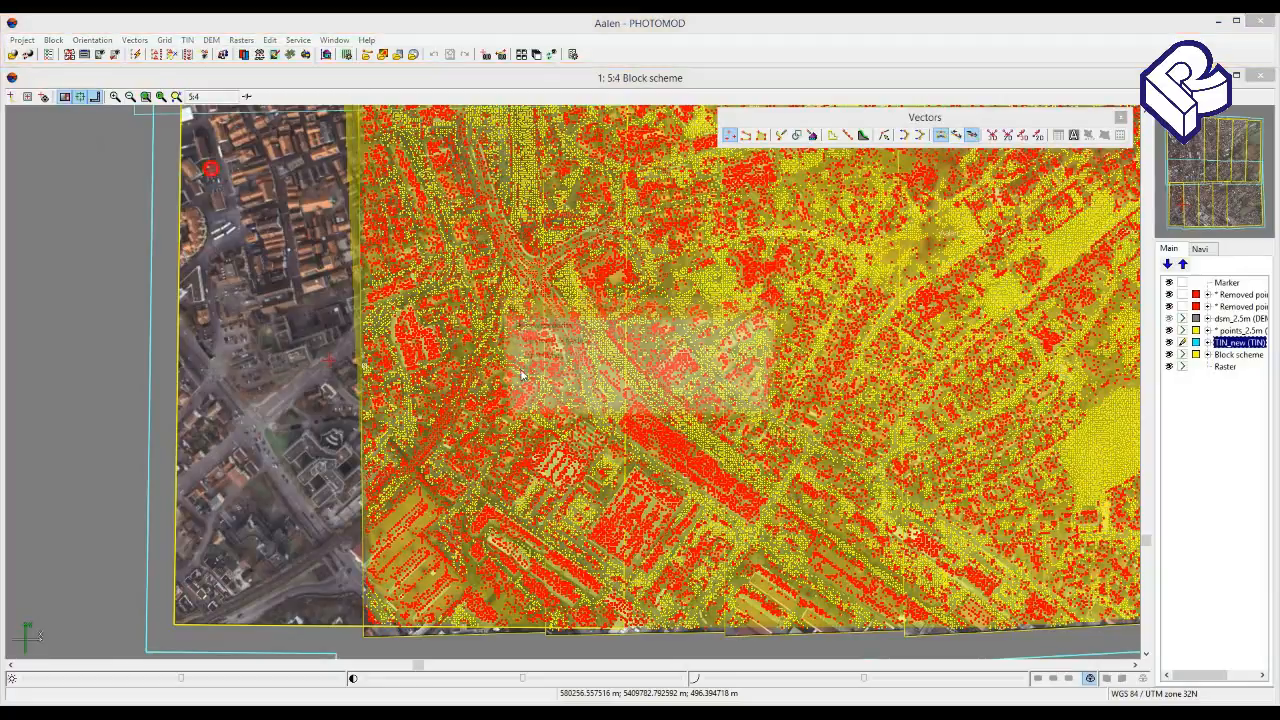
left_click(682, 404)
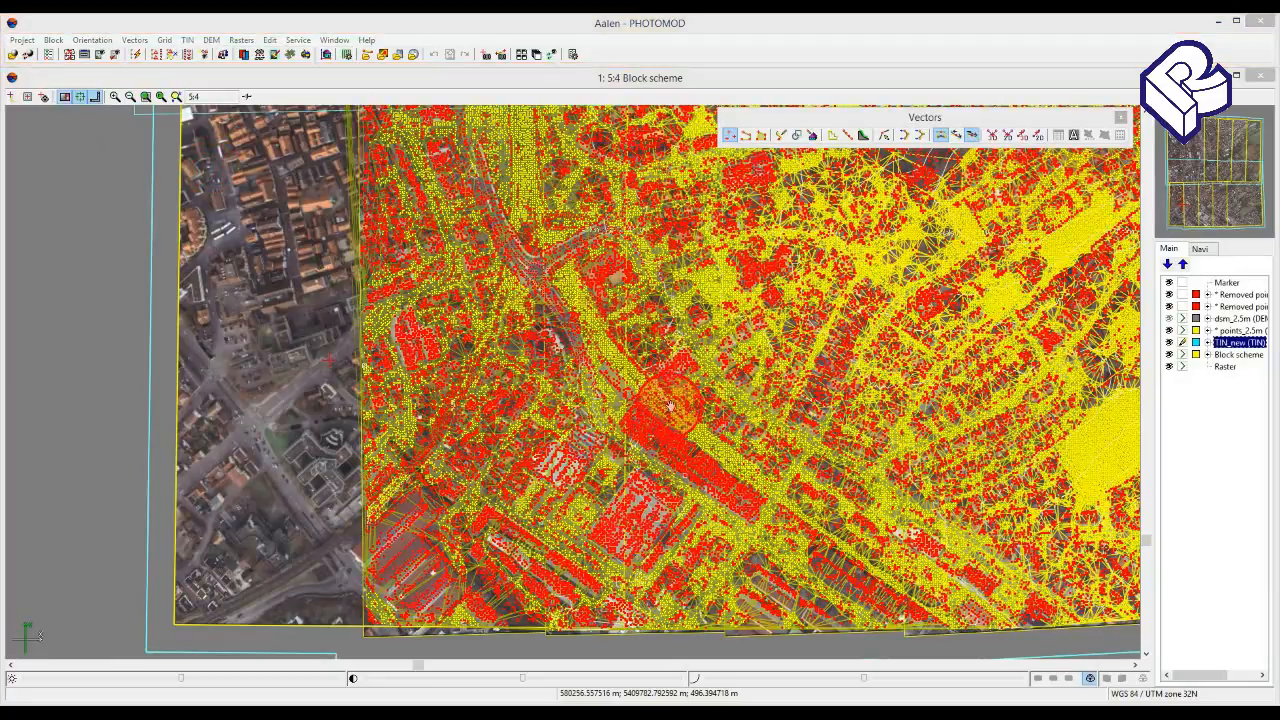
- Hide both Removed points layers and the points_2.5m layer
left_click(1169, 295)
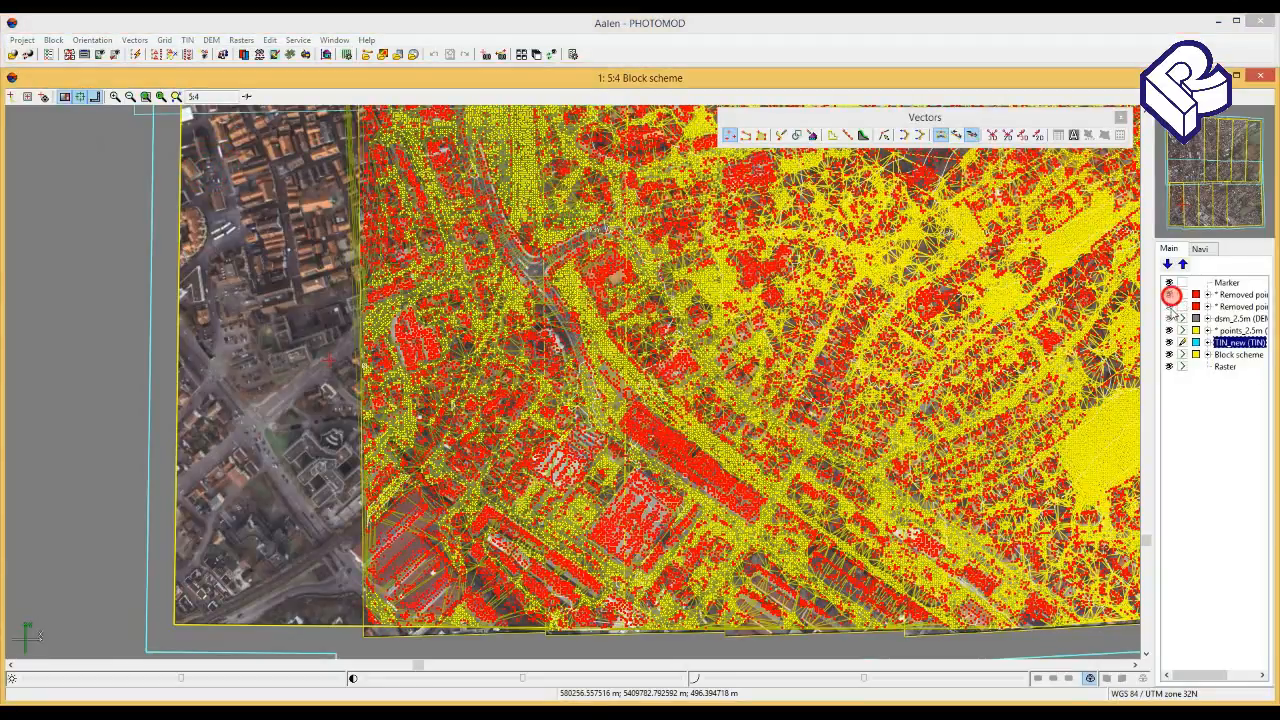
left_click(1169, 306)
left_click(1168, 330)
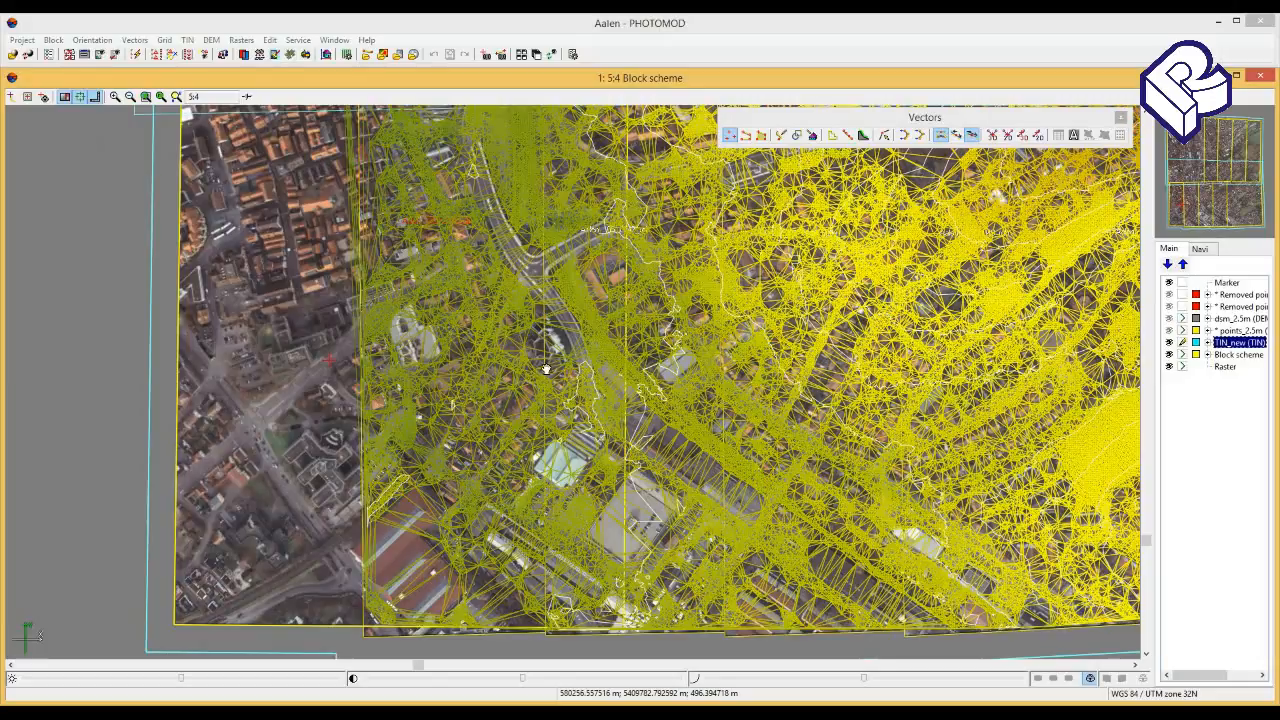
- Examine the rebuilt TIN along the lower edge of the block for remaining buildings and gaps
left_click_drag(547, 369, 523, 421)
scroll(523, 421, "down", 5)
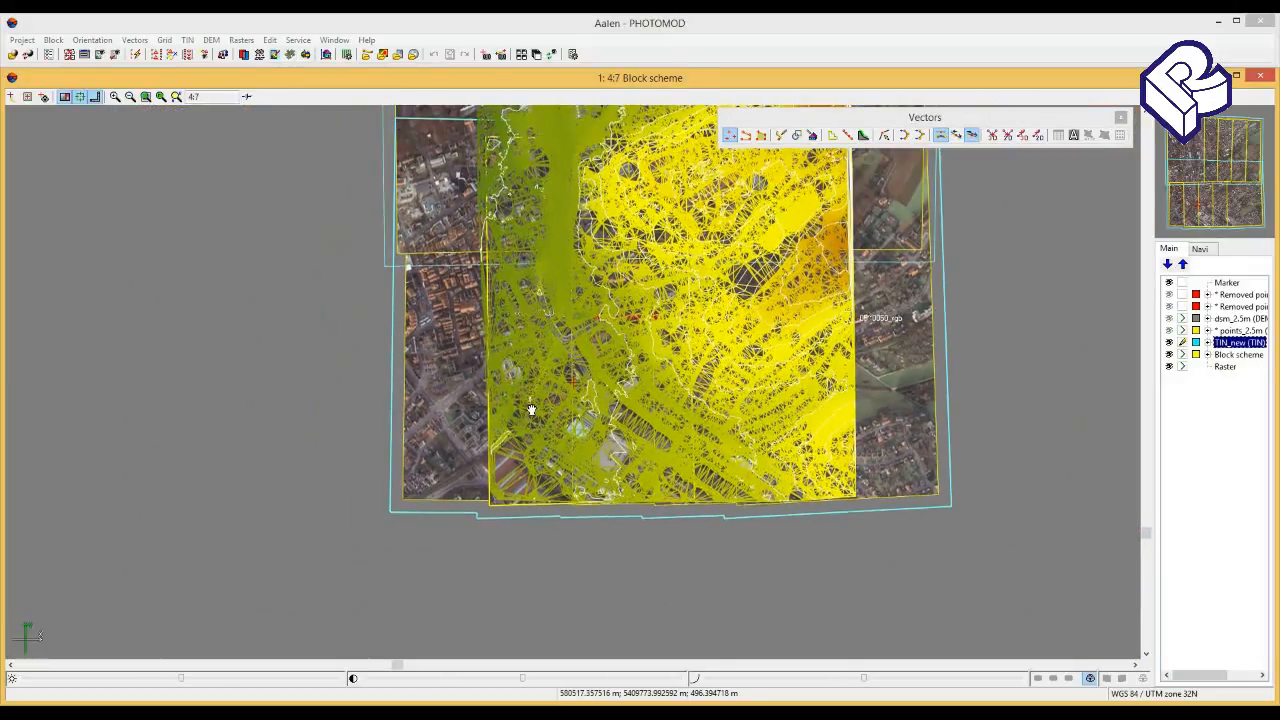
left_click_drag(533, 402, 513, 470)
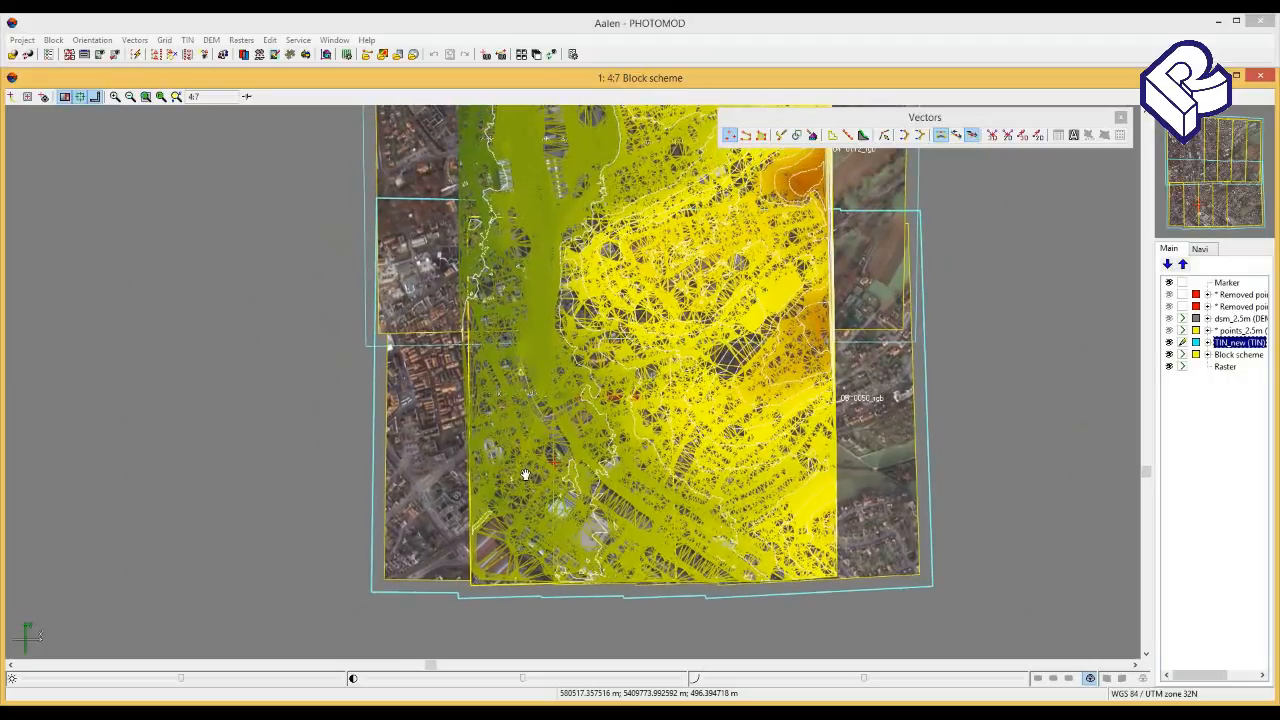
scroll(514, 470, "up", 2)
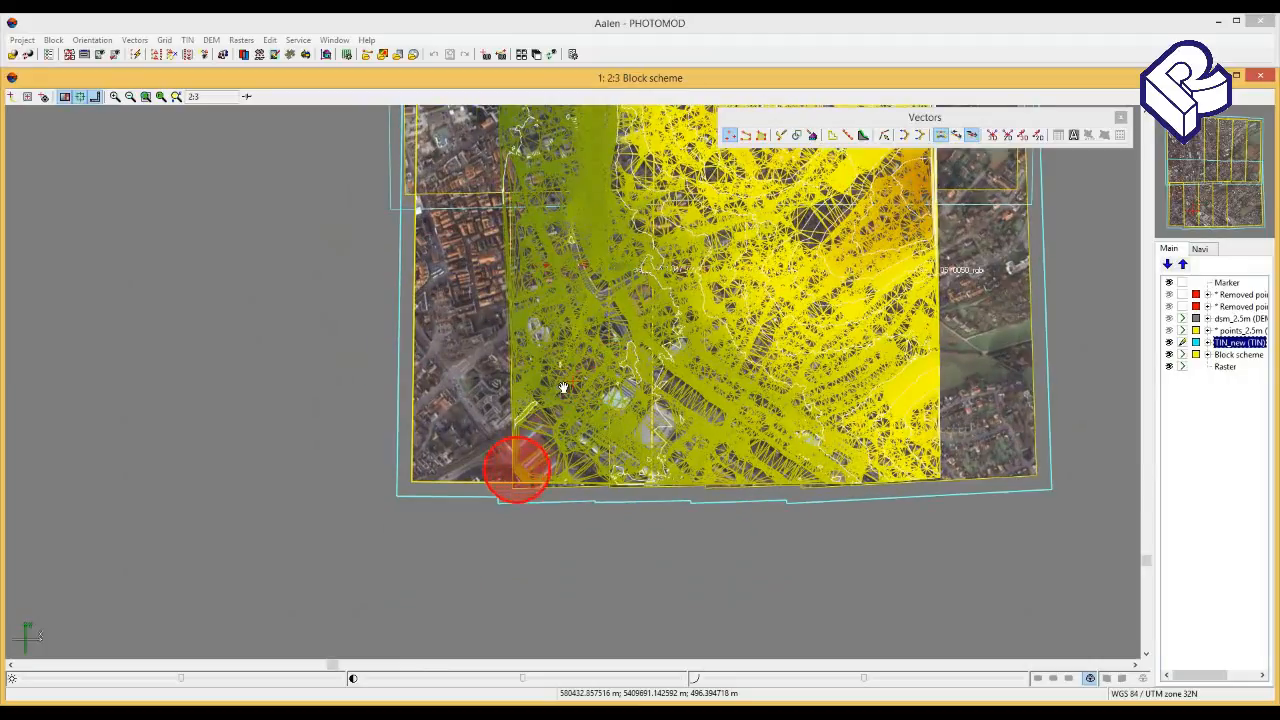
left_click_drag(516, 470, 472, 512)
mouse_move(555, 412)
left_mouse_down()
mouse_move(484, 476)
mouse_move(520, 412)
left_mouse_up()
scroll(489, 443, "up", 1)
scroll(543, 400, "up", 1)
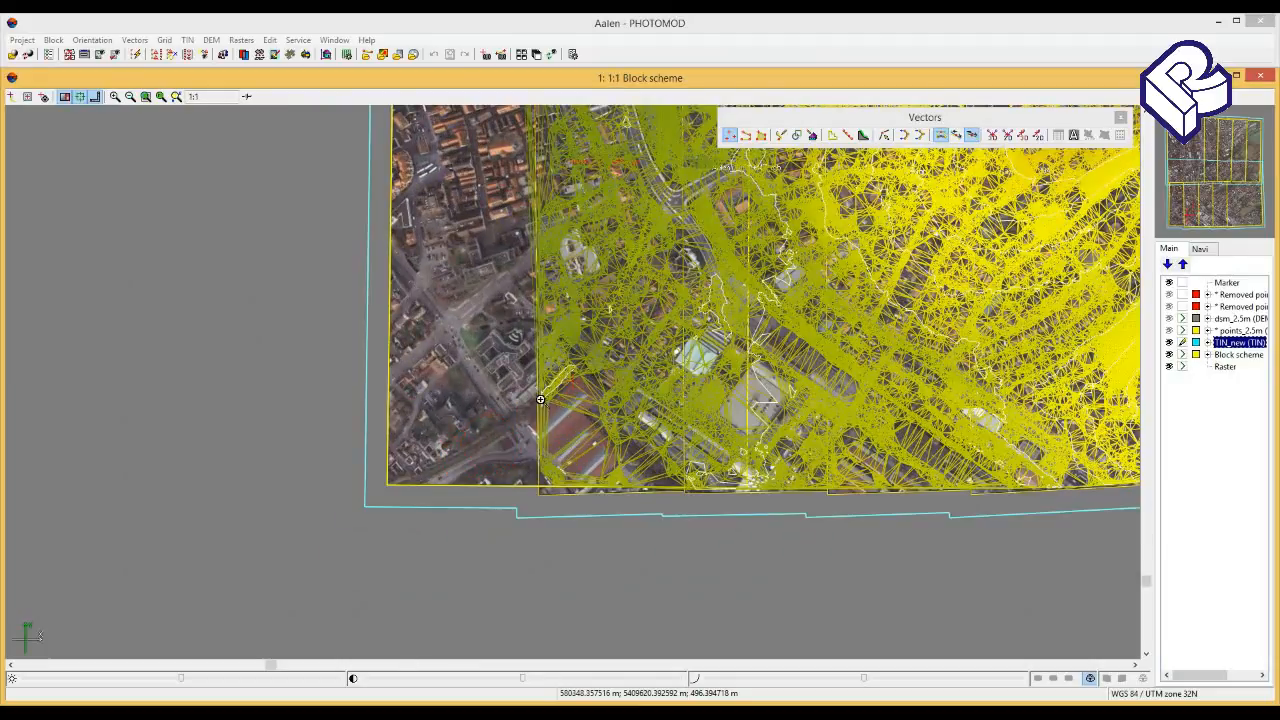
scroll(578, 393, "up", 1)
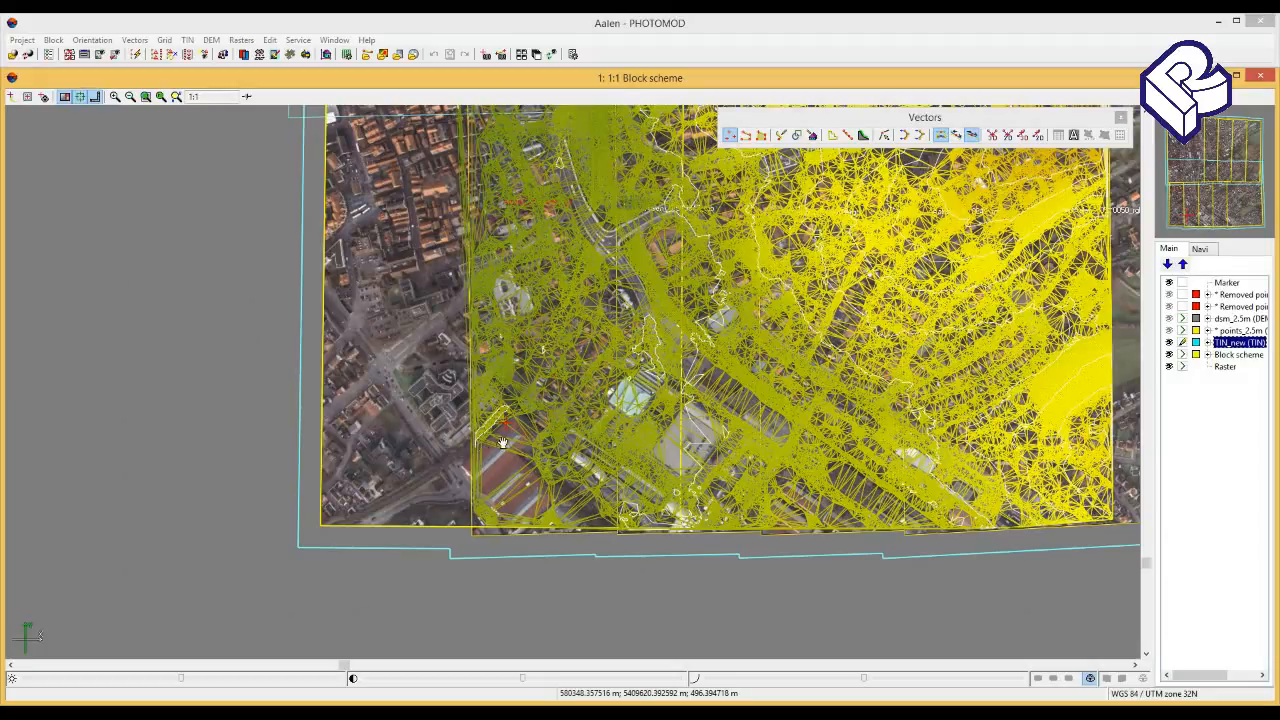
left_click_drag(566, 398, 490, 431)
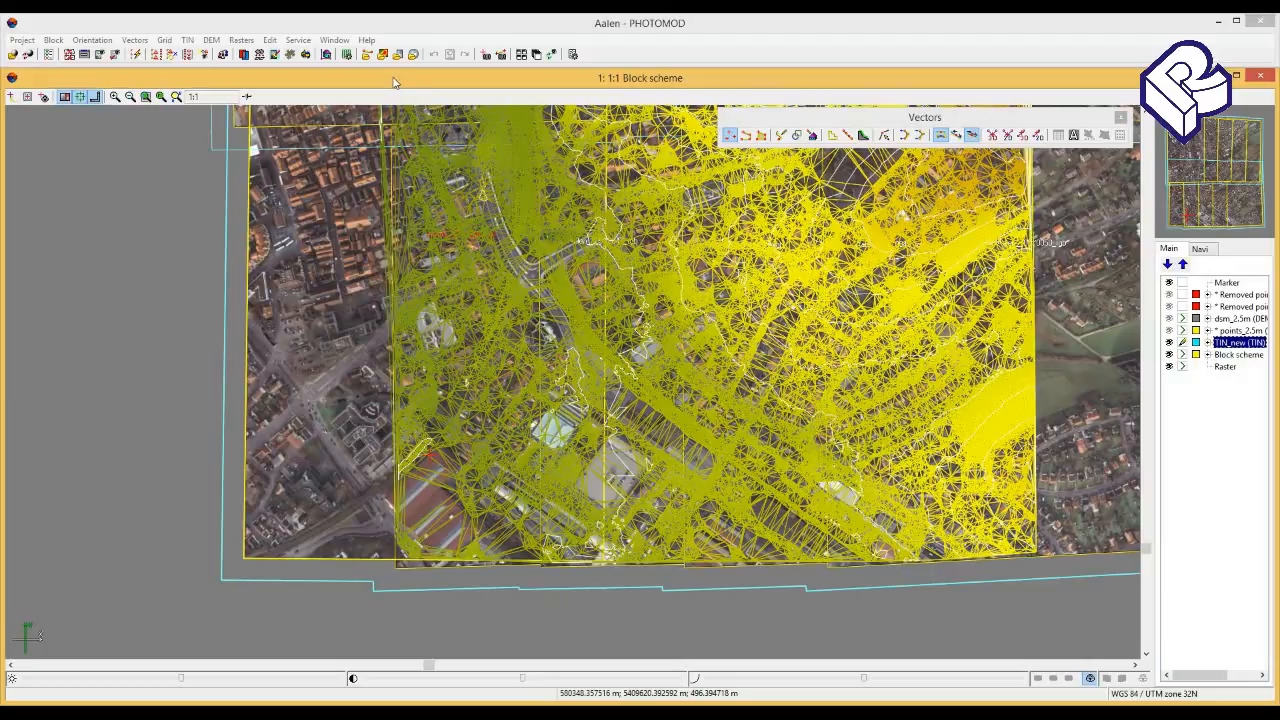
- Open the program's Stereo settings and confirm Anaglyph as the stereo mode
left_click(306, 42)
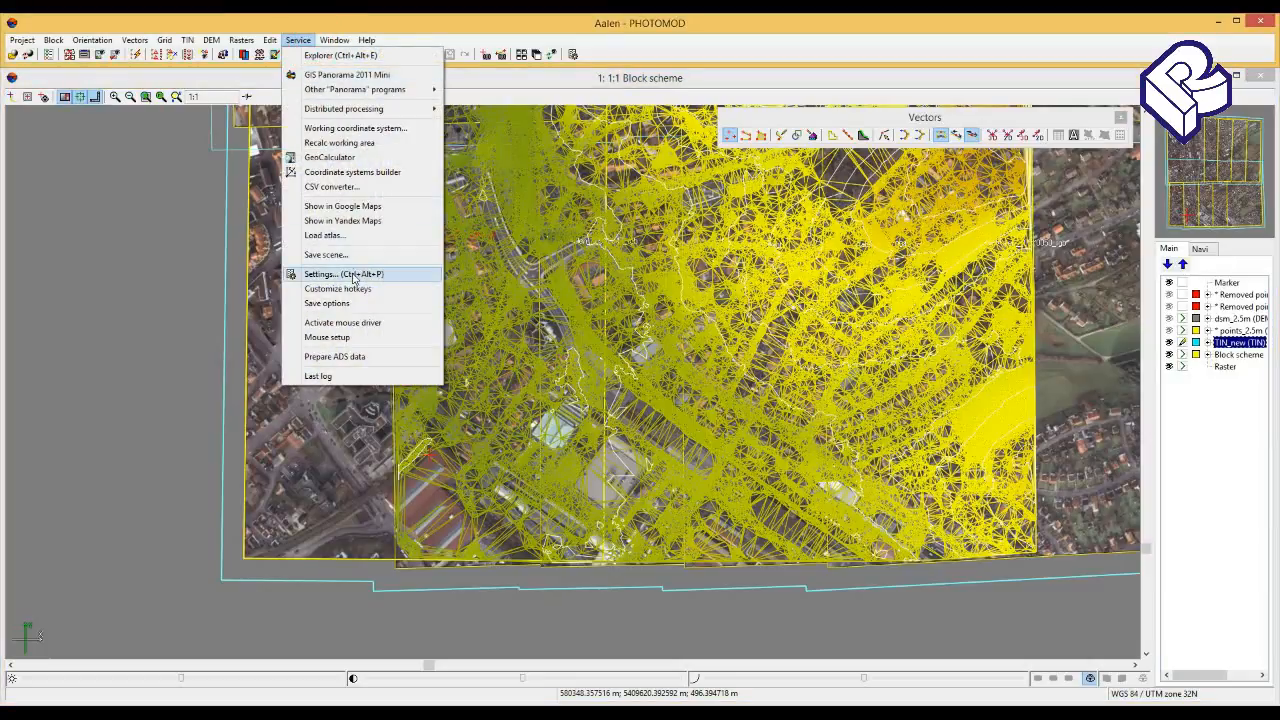
left_click(350, 274)
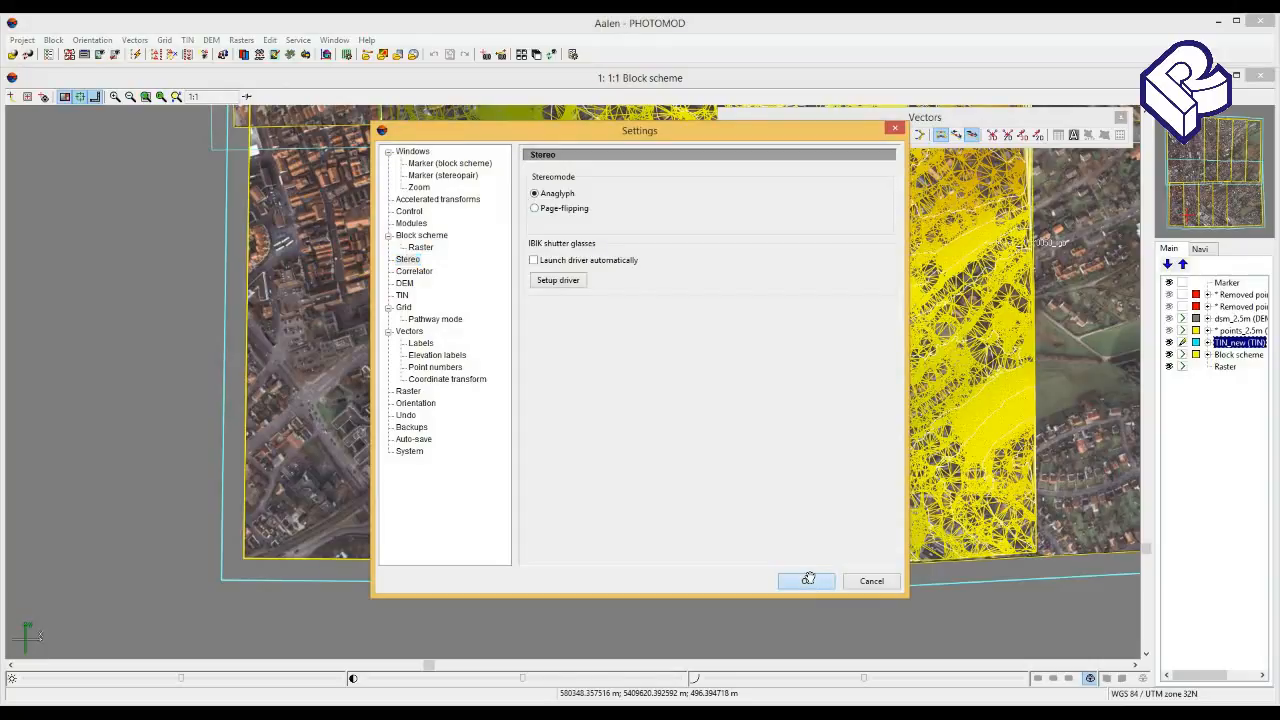
left_click(808, 581)
- Place the marker near the road junction in the block scheme and open the stereopair window for that location
left_click_drag(668, 396, 655, 393)
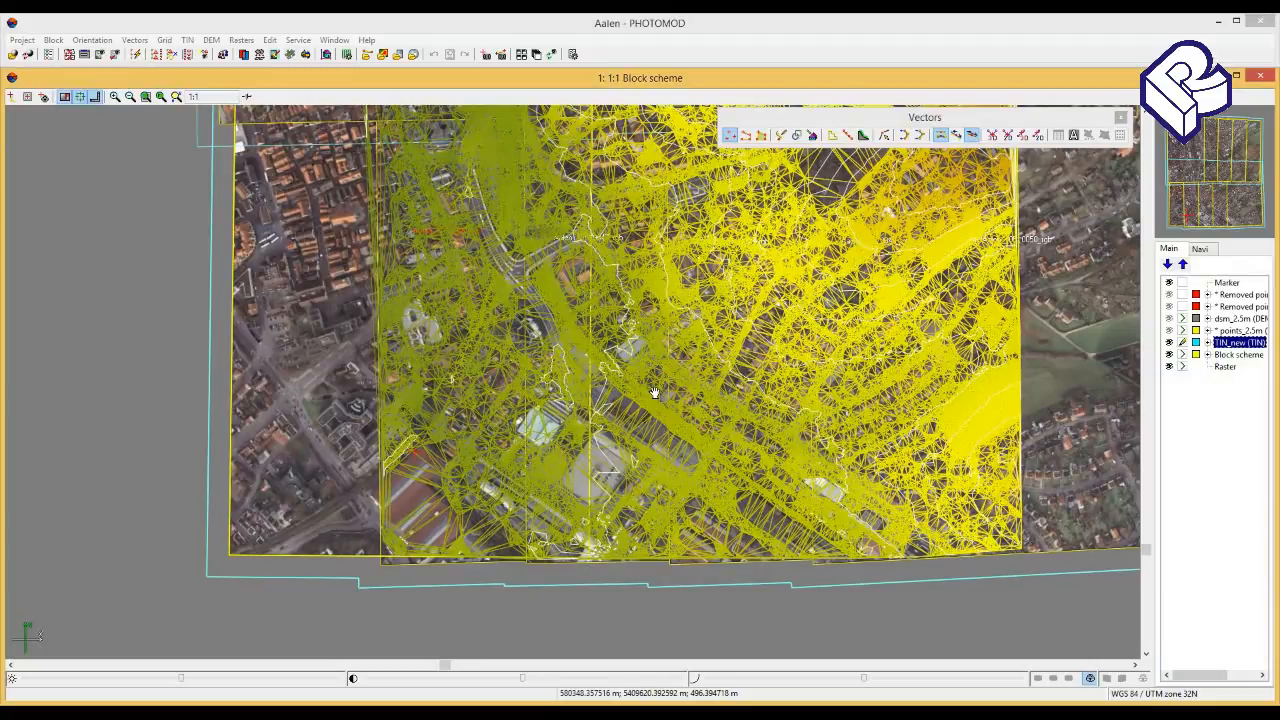
left_click(524, 375)
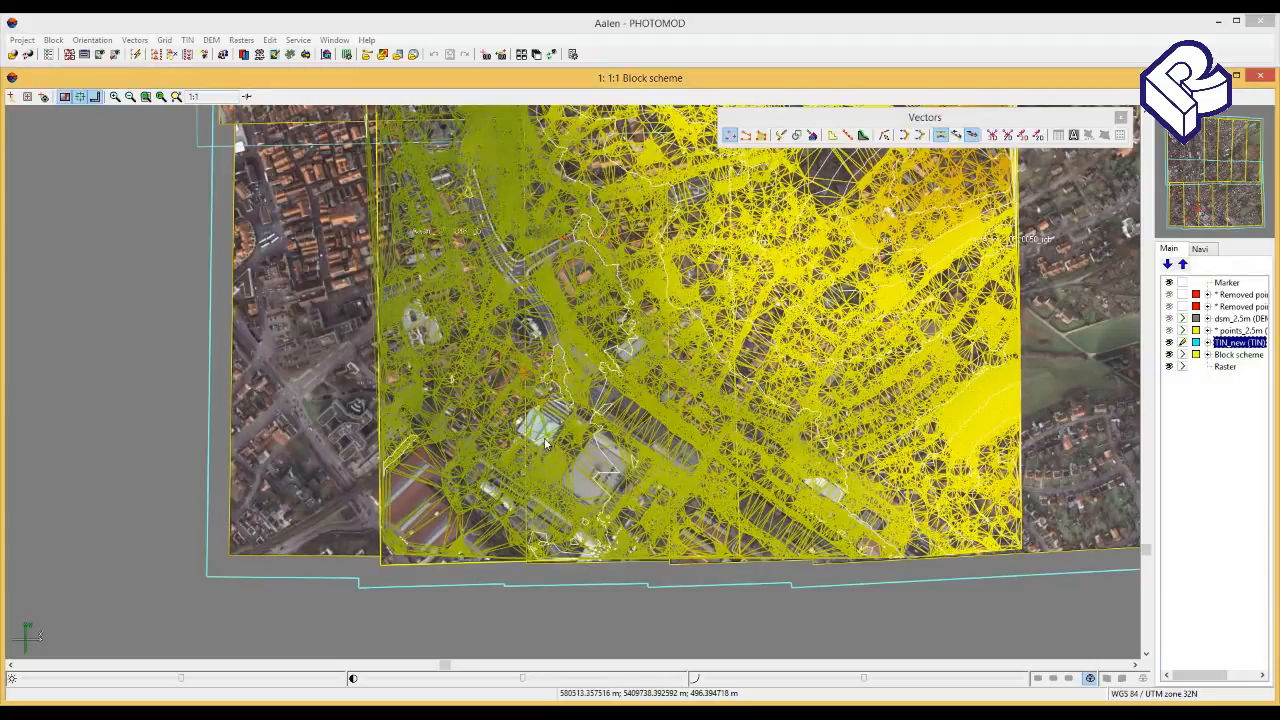
left_click(240, 38)
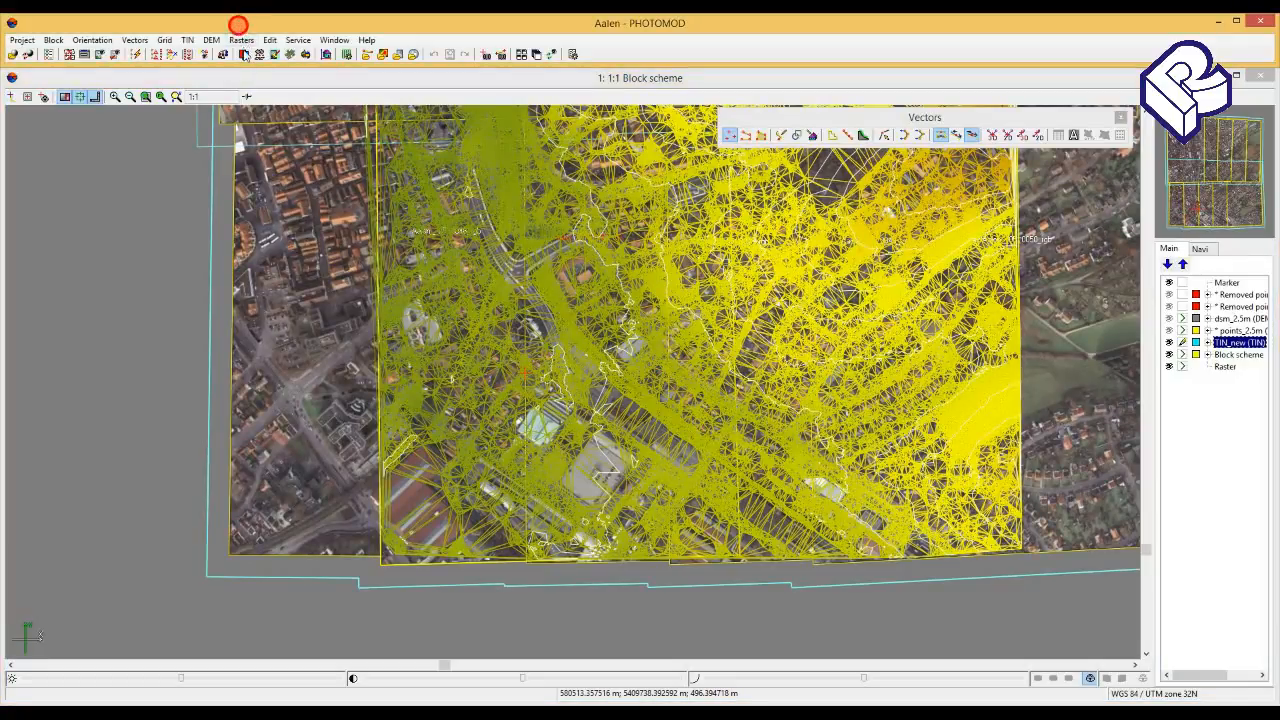
left_click(244, 55)
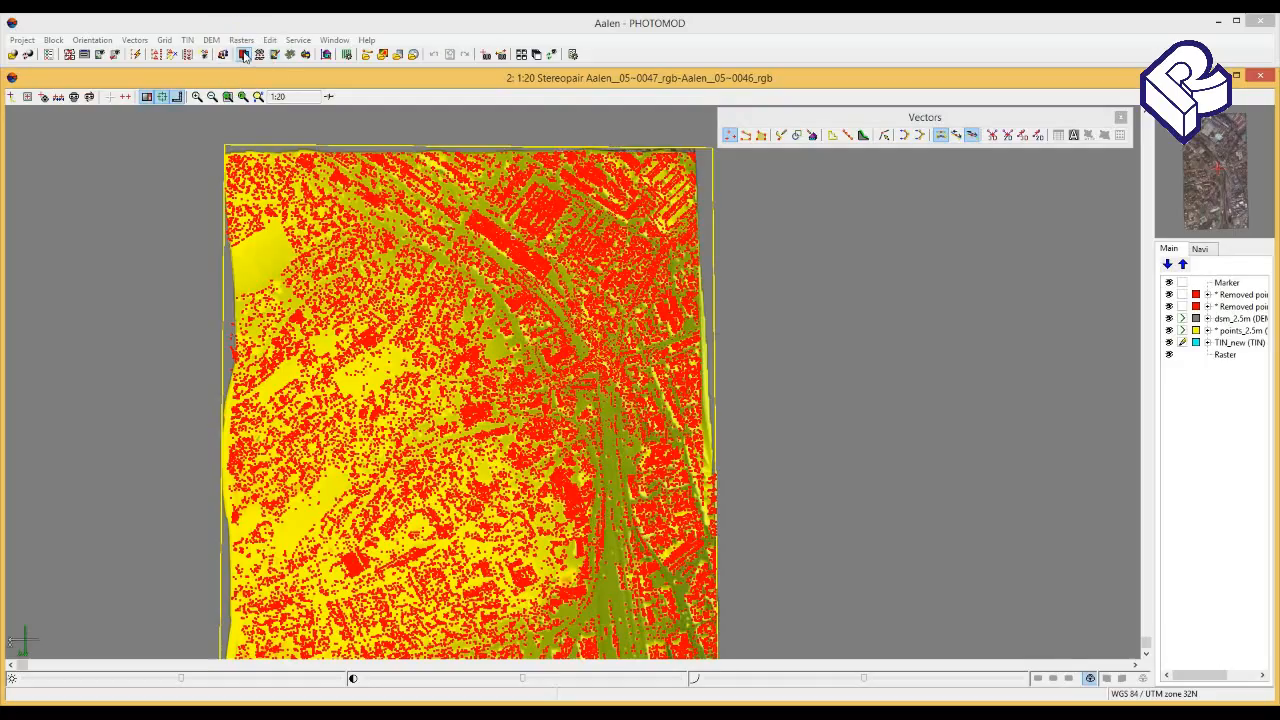
- Turn on stereo display for the stereopair and hide the dsm_2.5m layer around the roundabout
left_click(74, 99)
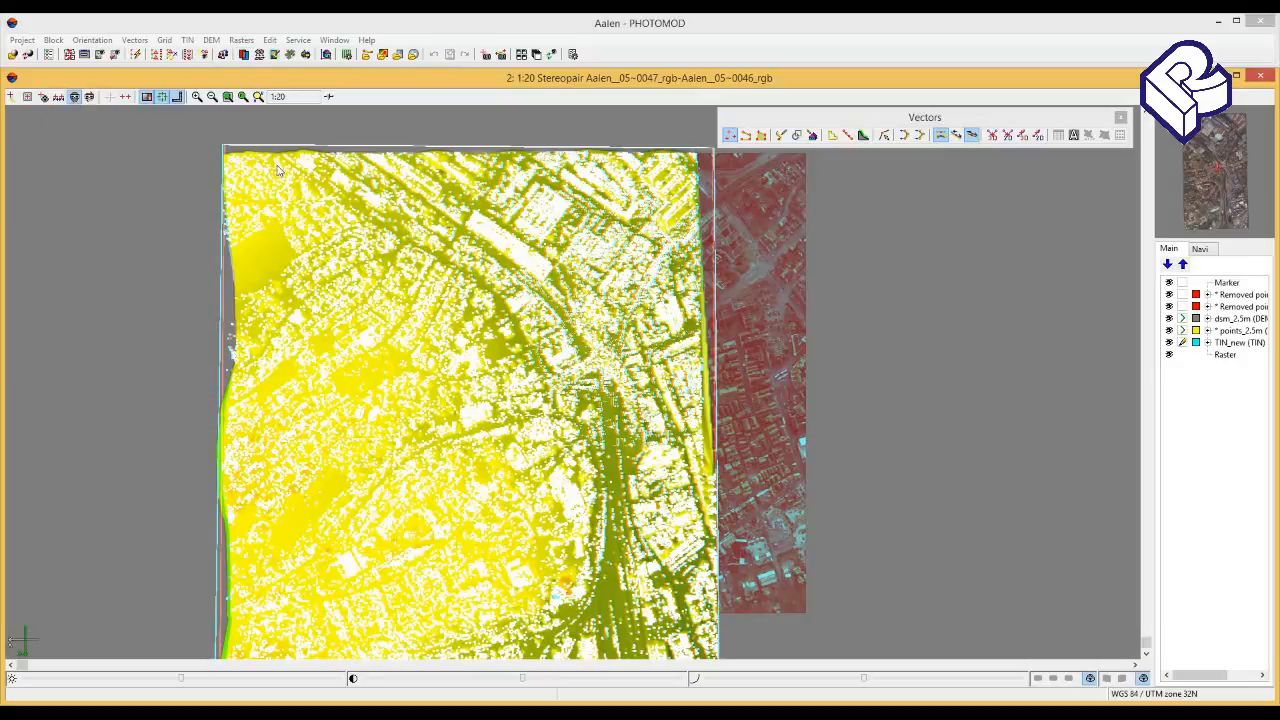
left_click(615, 361)
scroll(615, 361, "up", 6)
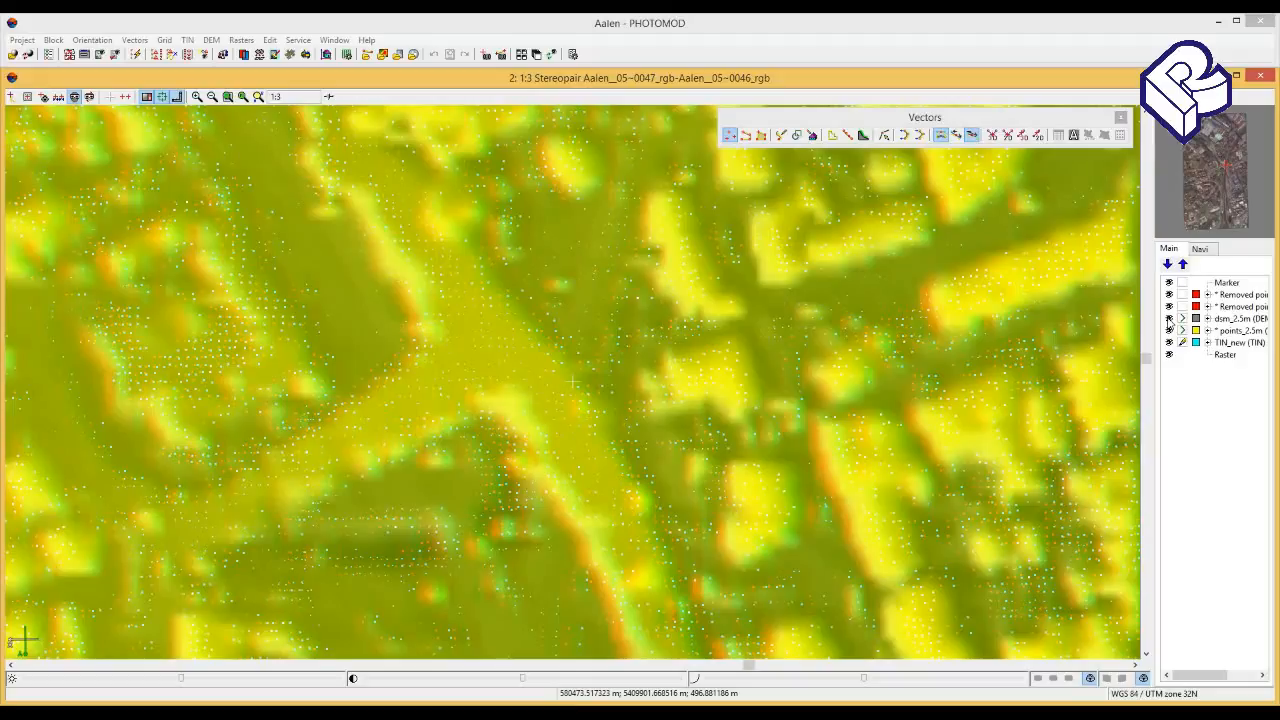
left_click(1169, 320)
left_click(645, 383)
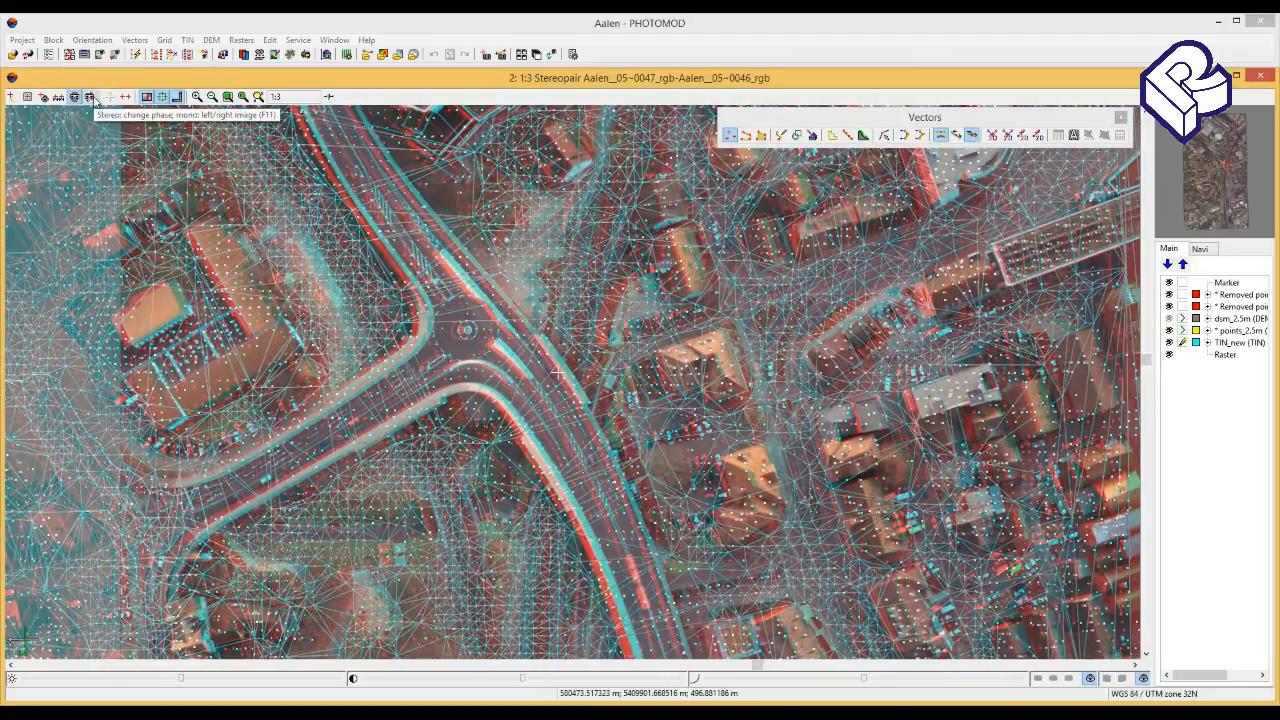
- Change the stereo phase of the stereopair, comparing the mono and stereo displays at the roundabout
left_click(90, 97)
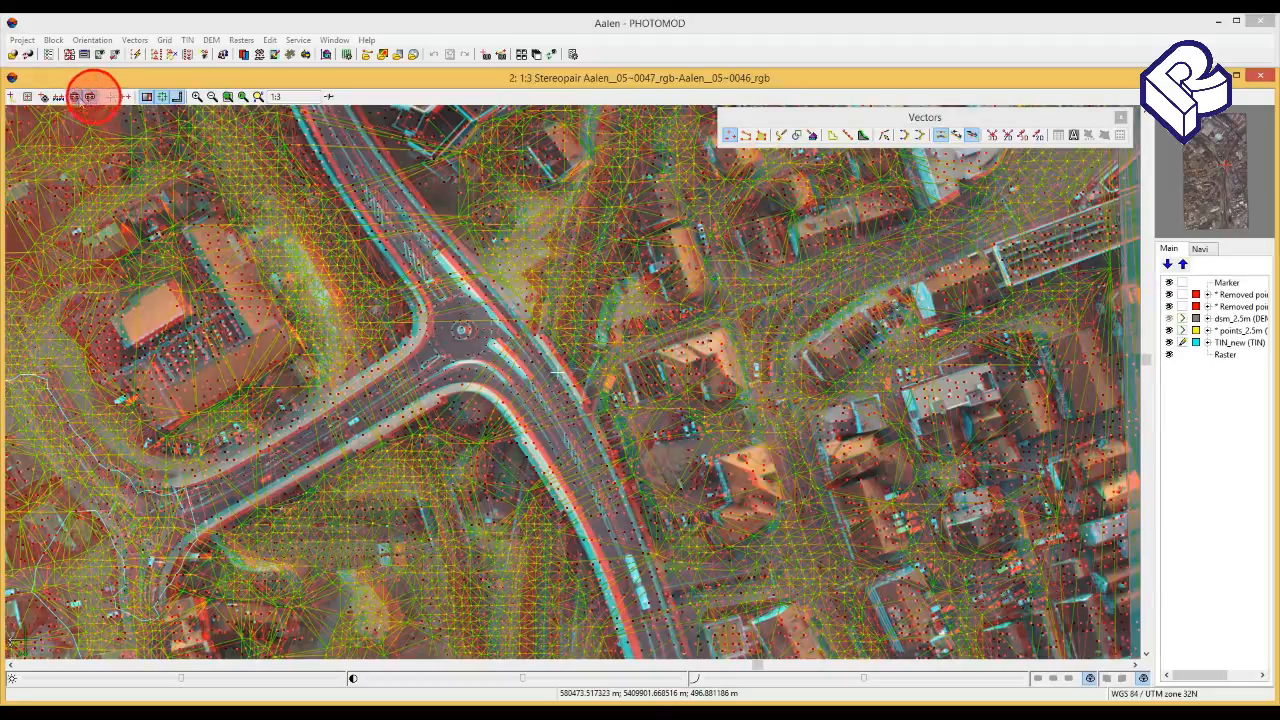
left_click(74, 97)
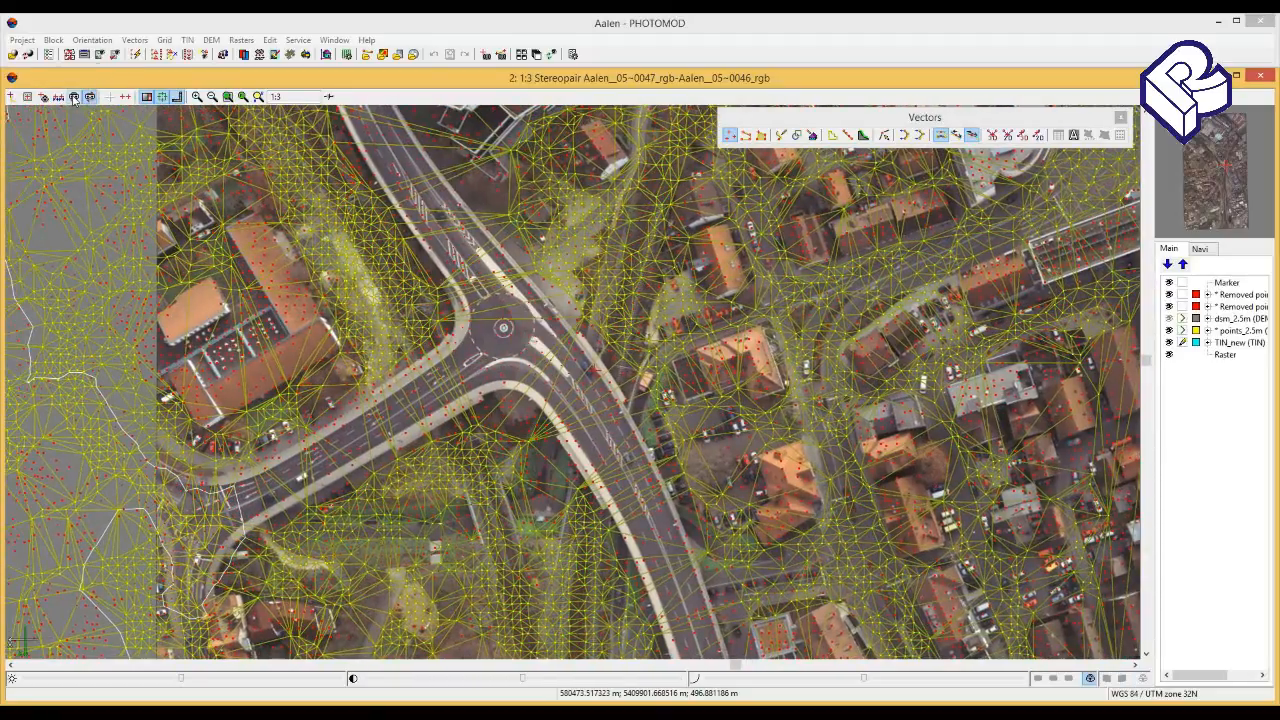
left_click(74, 97)
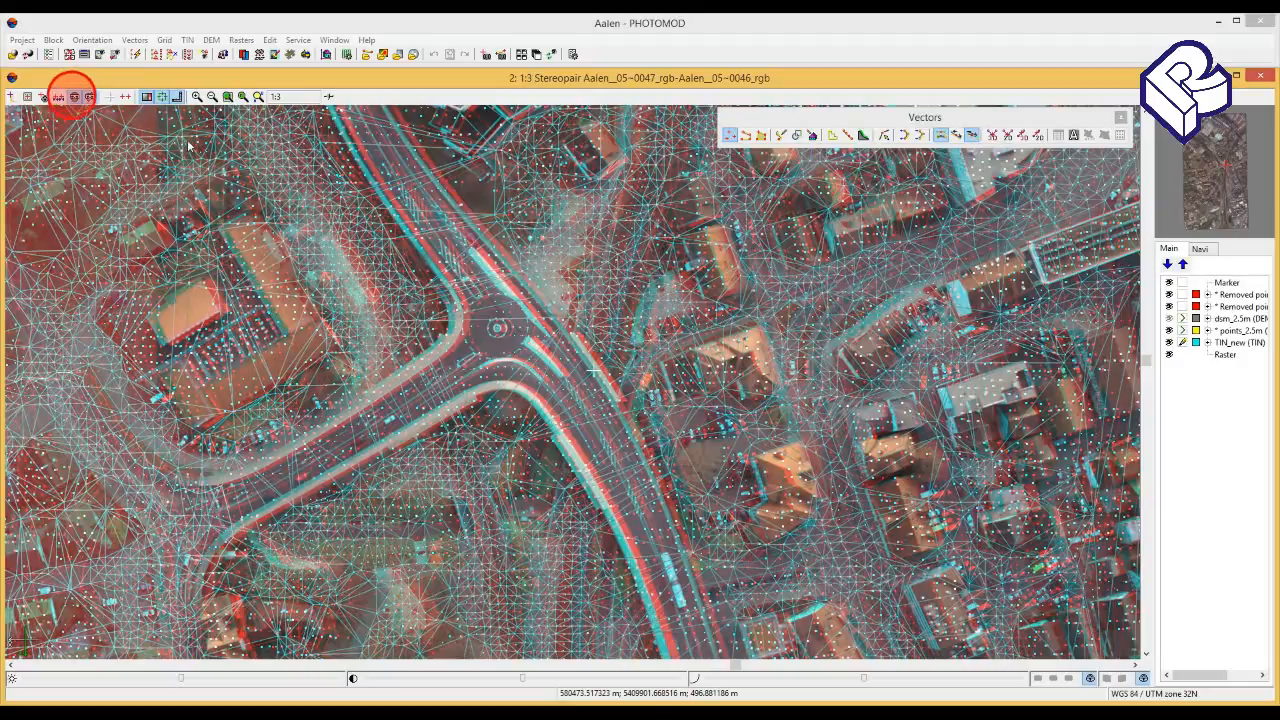
left_click(89, 97)
left_click_drag(538, 361, 537, 349)
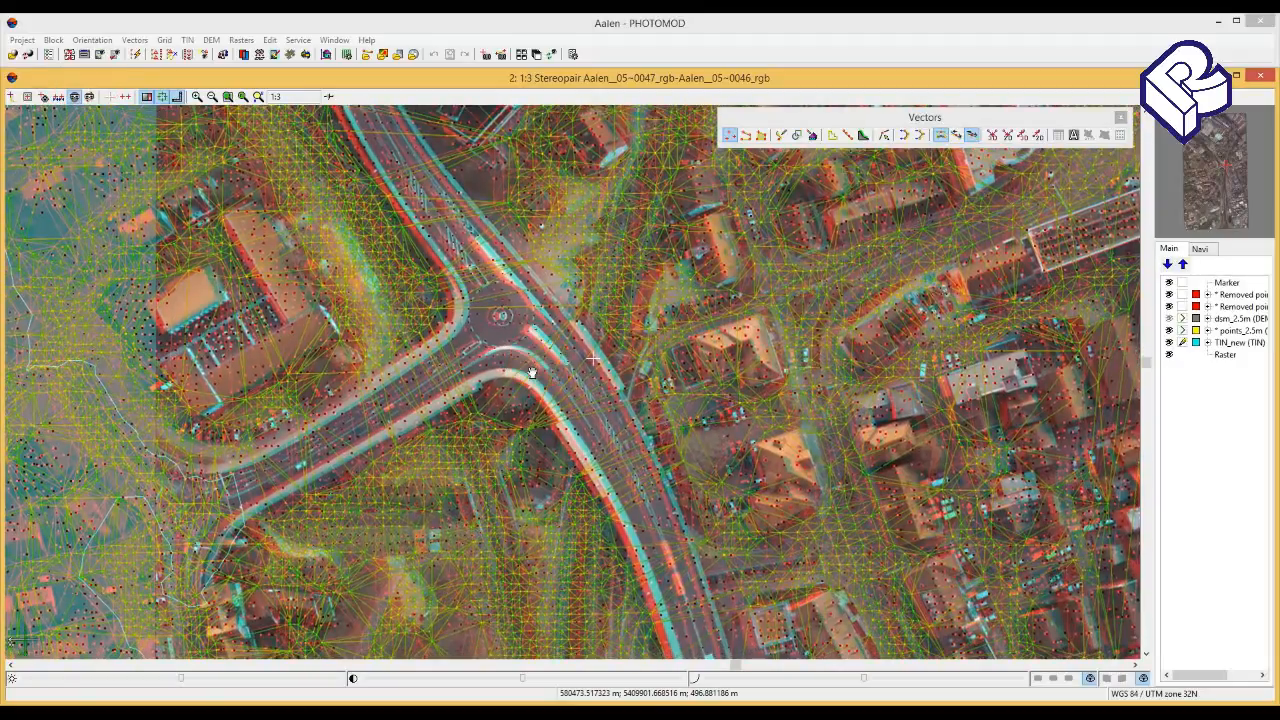
left_click_drag(560, 374, 534, 362)
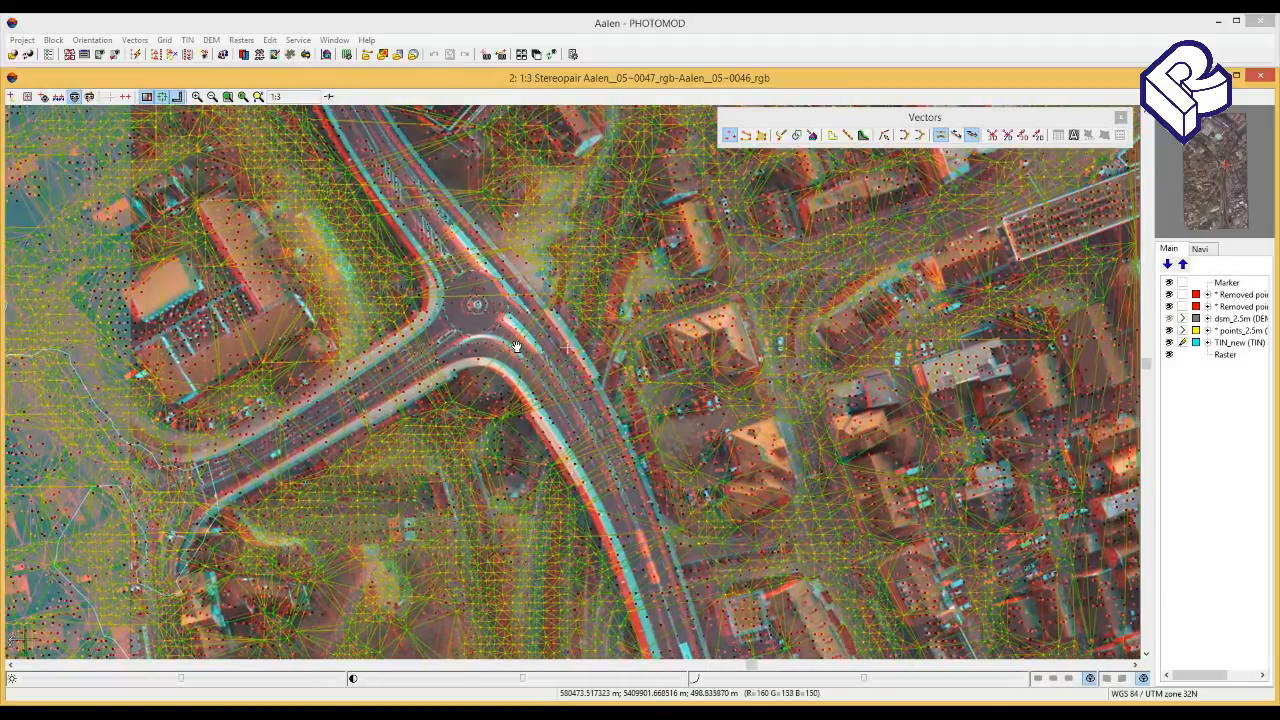
- Raise and lower the marker's elevation over the road junction to check the stereo parallax
scroll(523, 343, "up", 3)
scroll(523, 343, "down", 1)
scroll(523, 343, "up", 3)
scroll(523, 343, "up", 2)
left_click(110, 96)
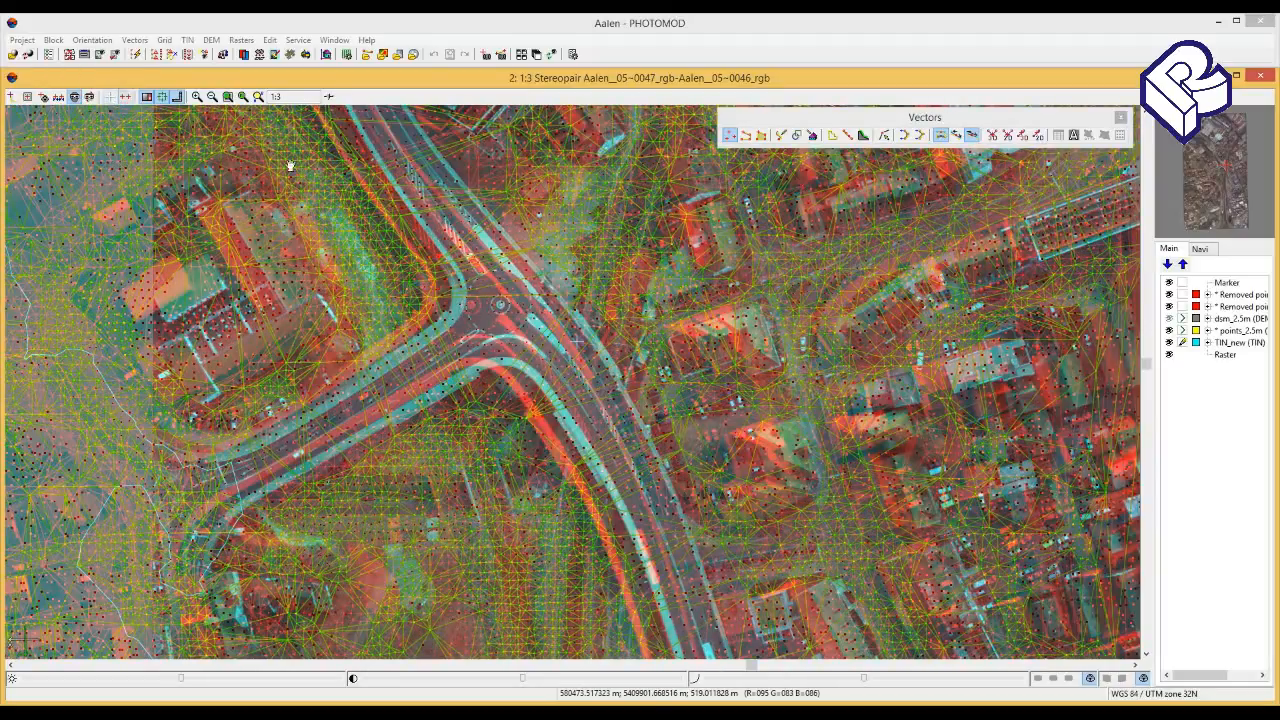
left_click(485, 302)
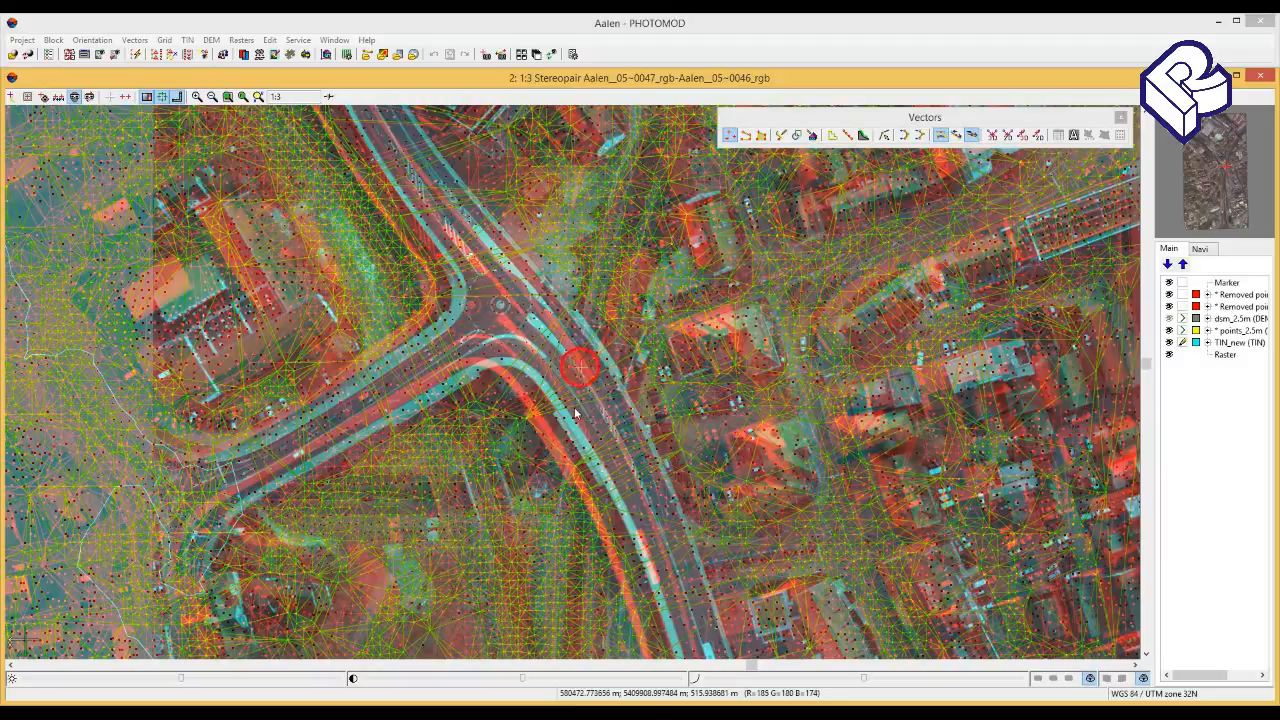
scroll(574, 407, "down", 5)
left_click(109, 98)
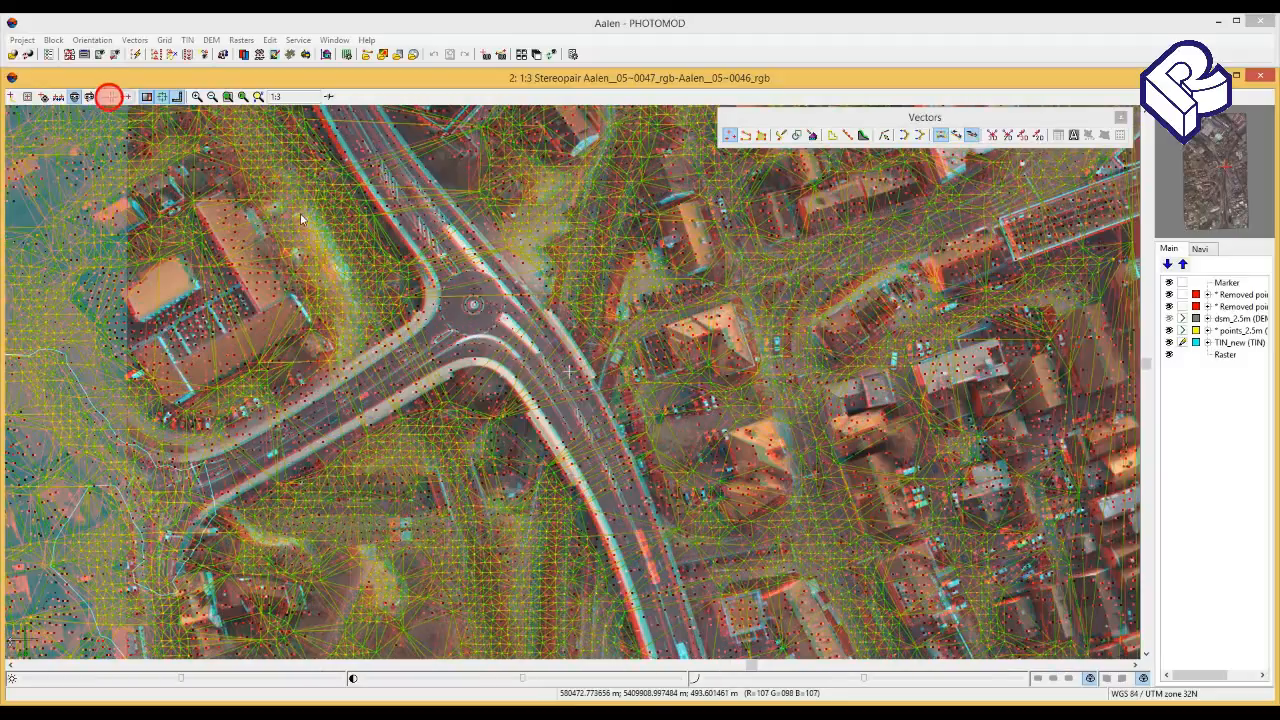
- Examine the TIN and the filtered points around the roundabout and neighbouring buildings in stereo
left_click_drag(514, 388, 484, 362)
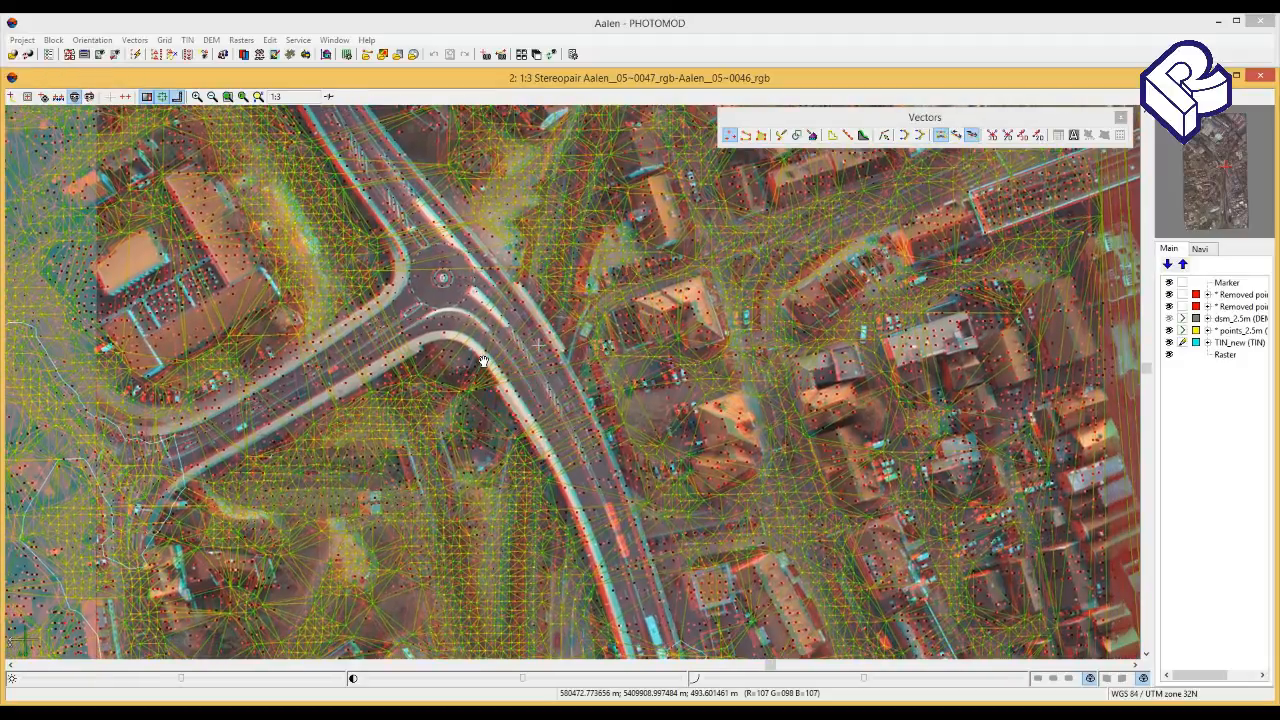
left_click(57, 83)
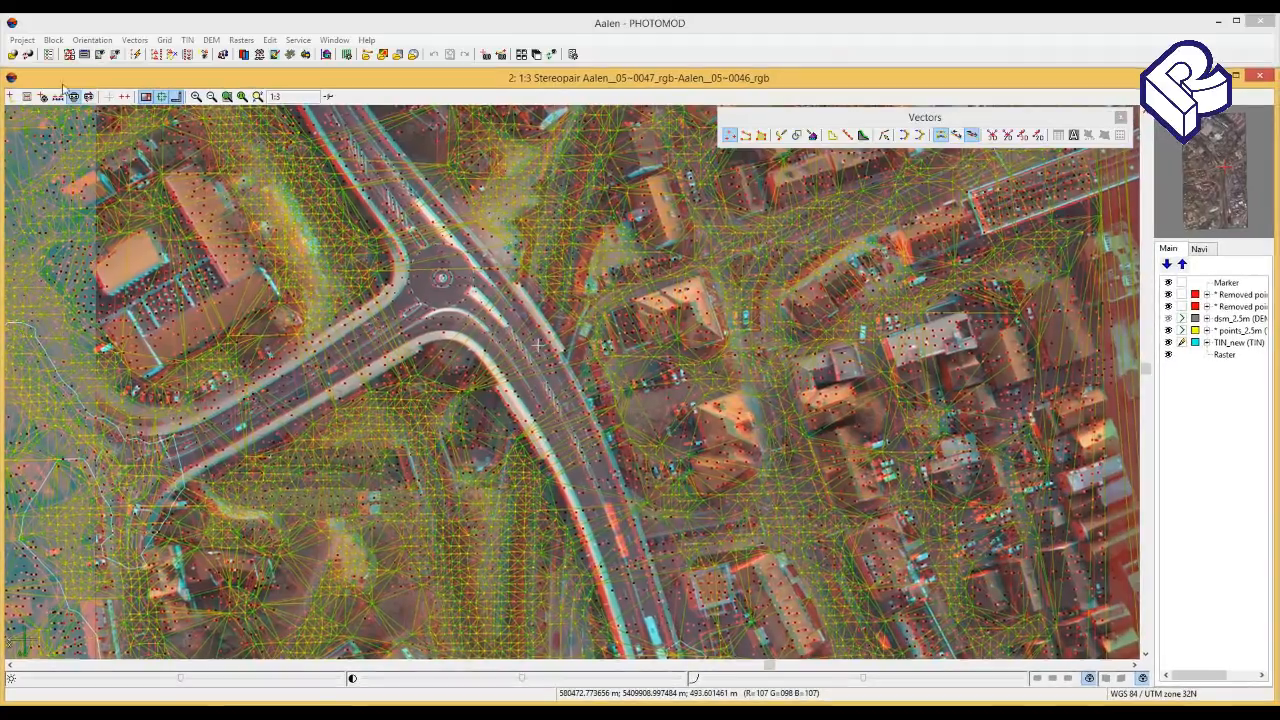
left_click(150, 198)
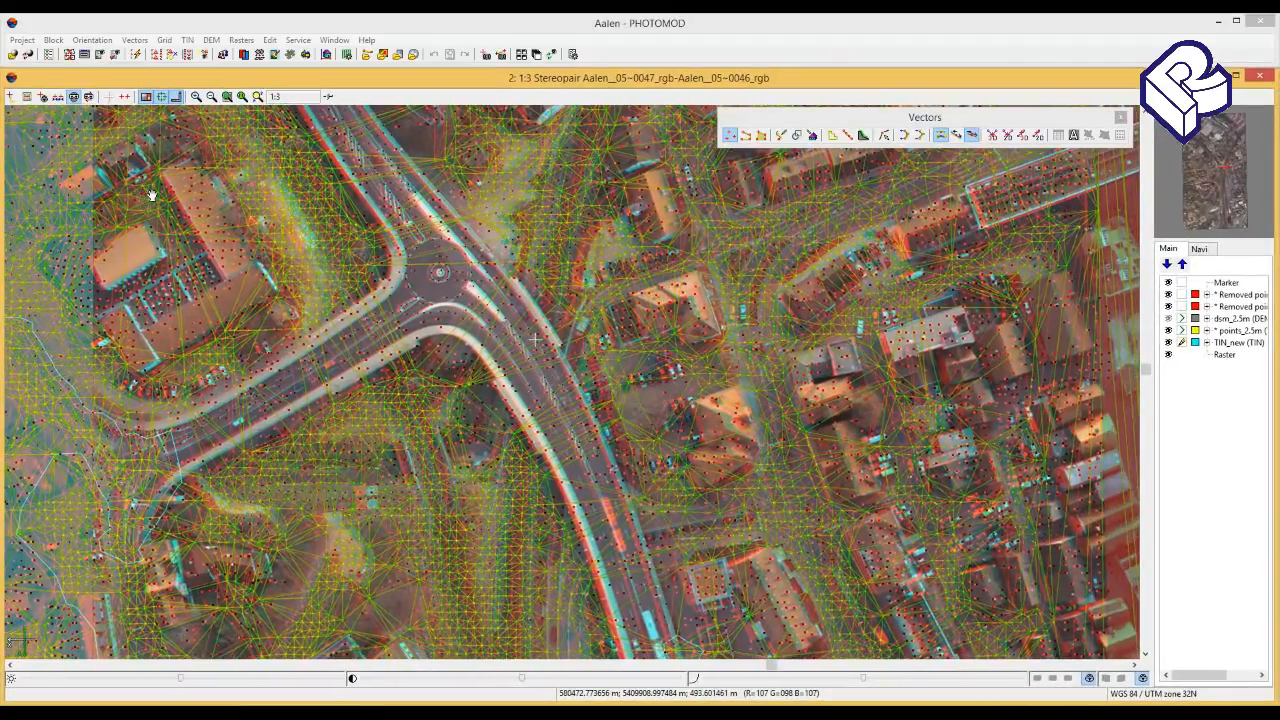
left_click(284, 284)
left_click(405, 283)
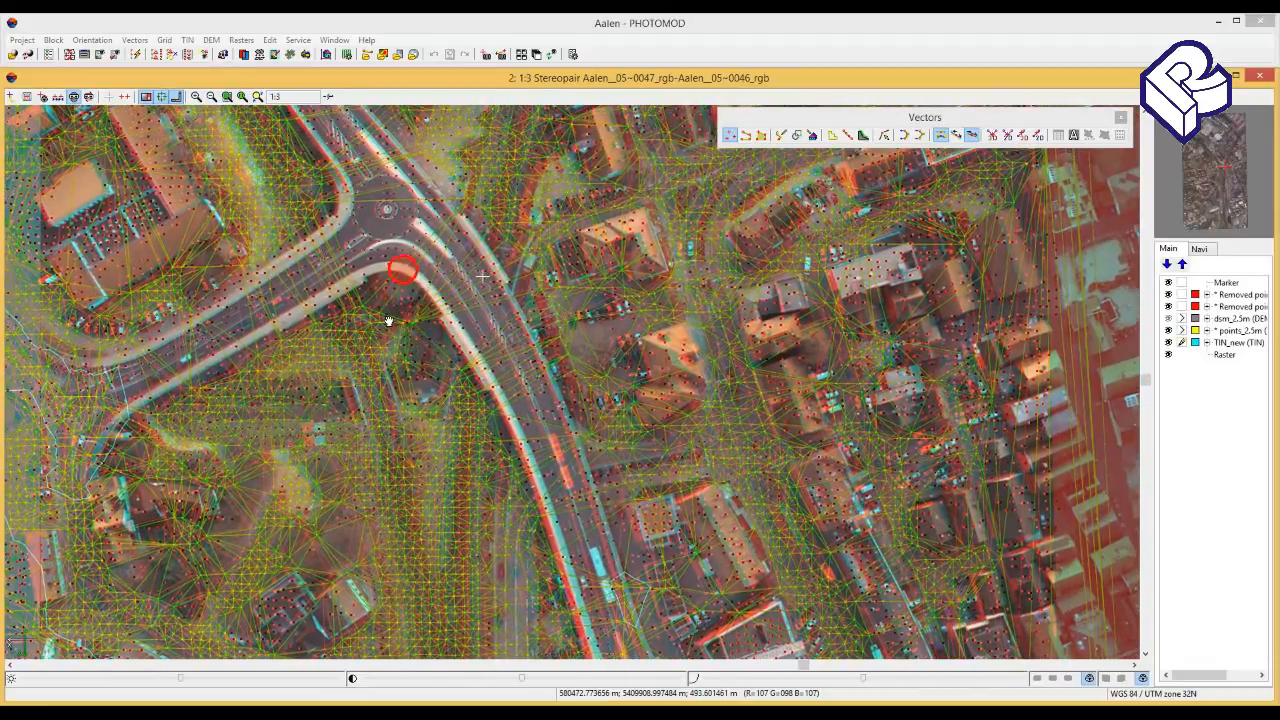
left_click(392, 303)
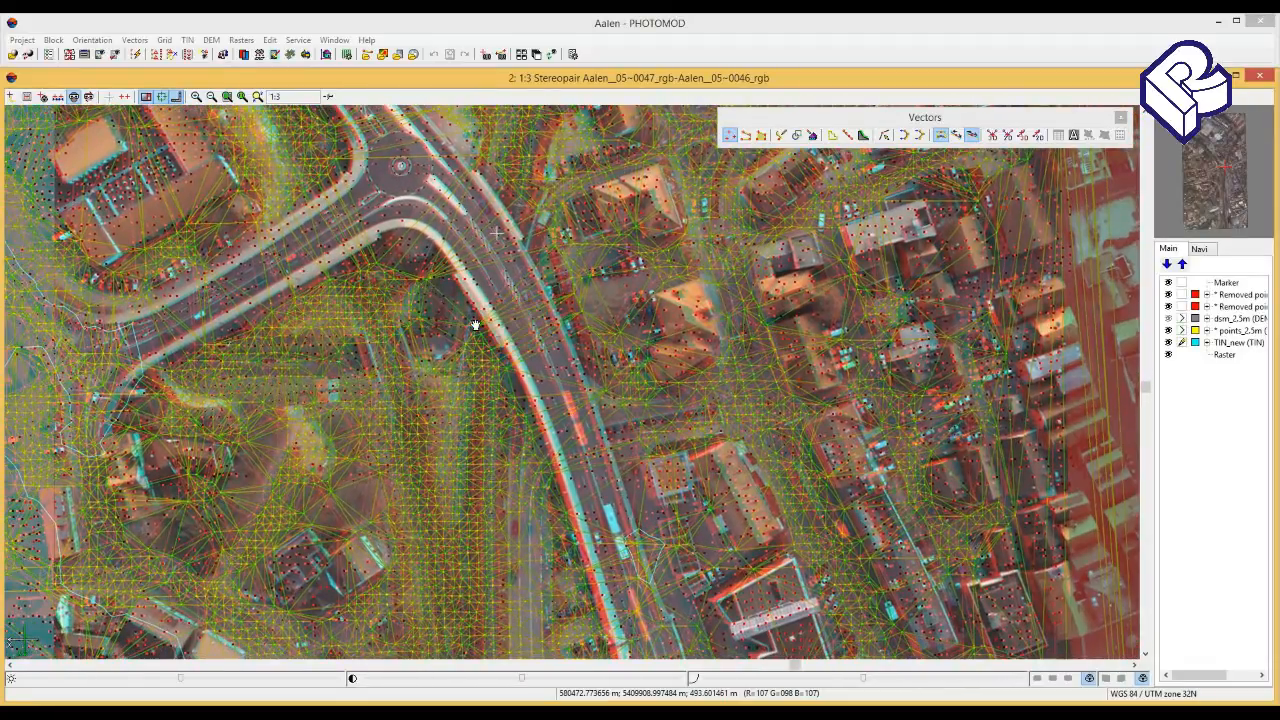
left_click_drag(476, 325, 546, 469)
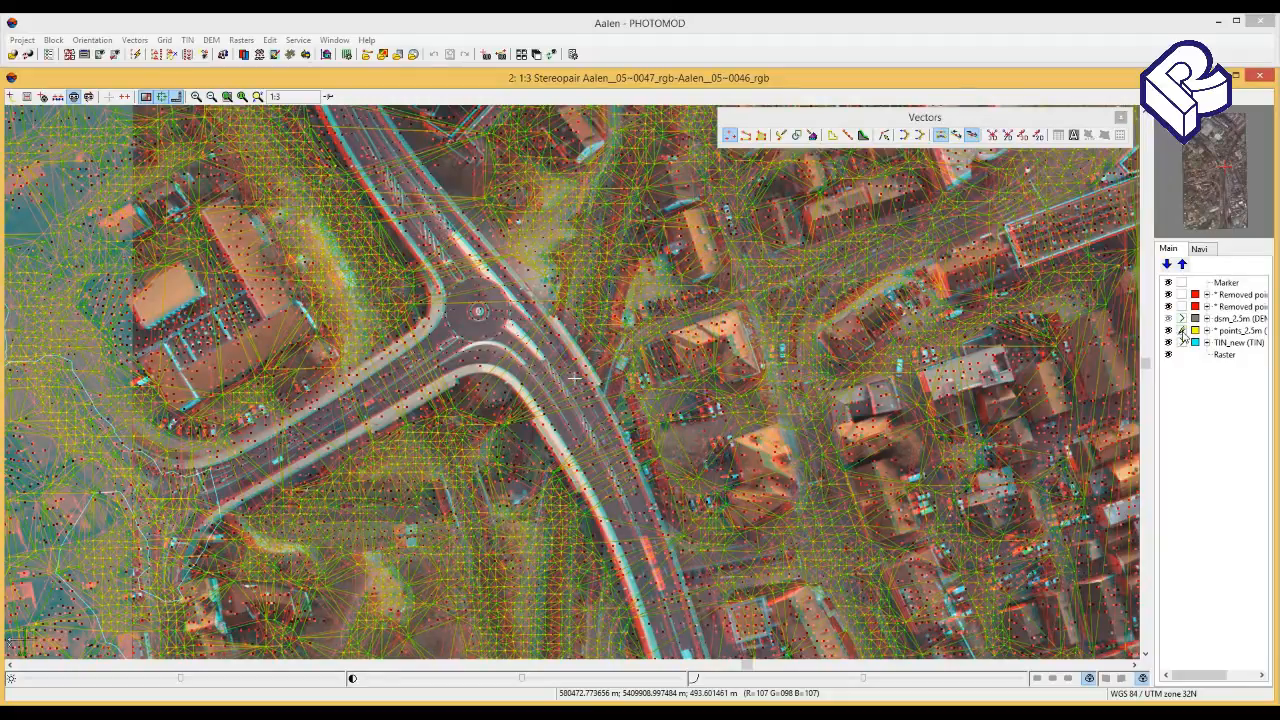
- Make the points_2.5m layer active for editing and place the marker on the curved road beside the polygonal-roofed building
left_click(1181, 331)
left_click(610, 377)
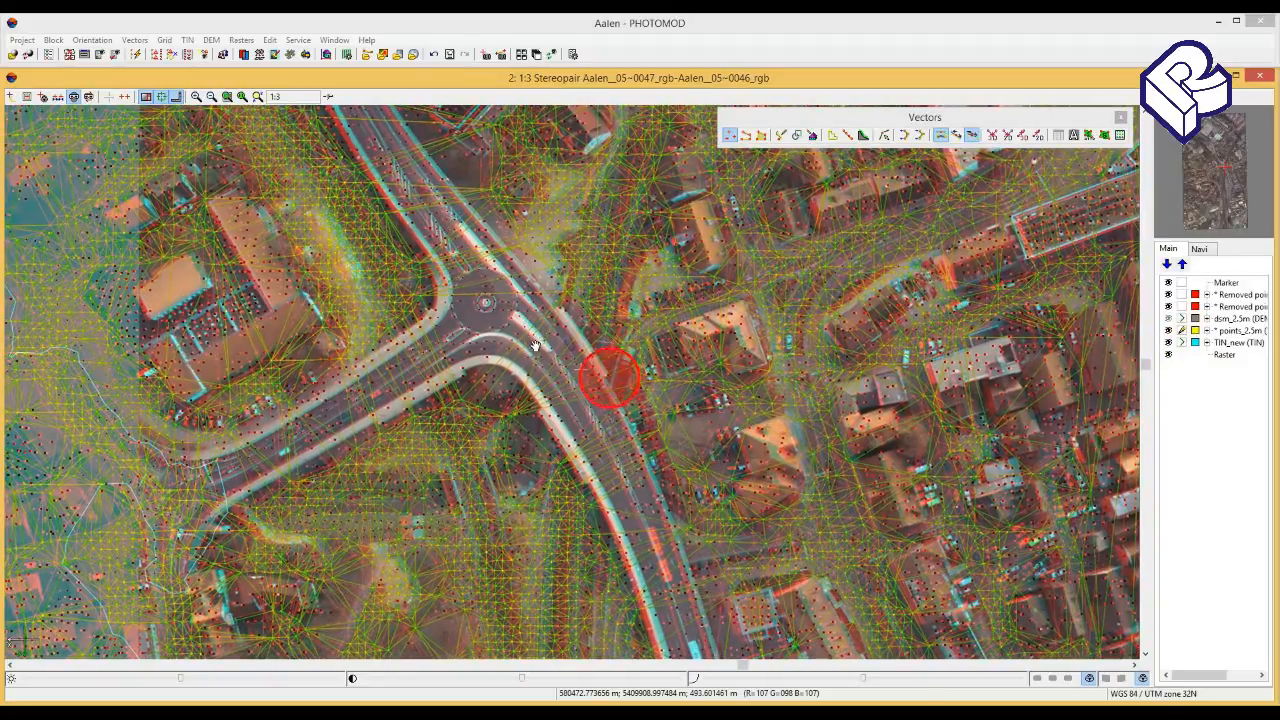
left_click_drag(514, 318, 560, 395)
left_click_drag(509, 300, 566, 412)
left_click_drag(515, 300, 570, 420)
left_click_drag(525, 310, 568, 415)
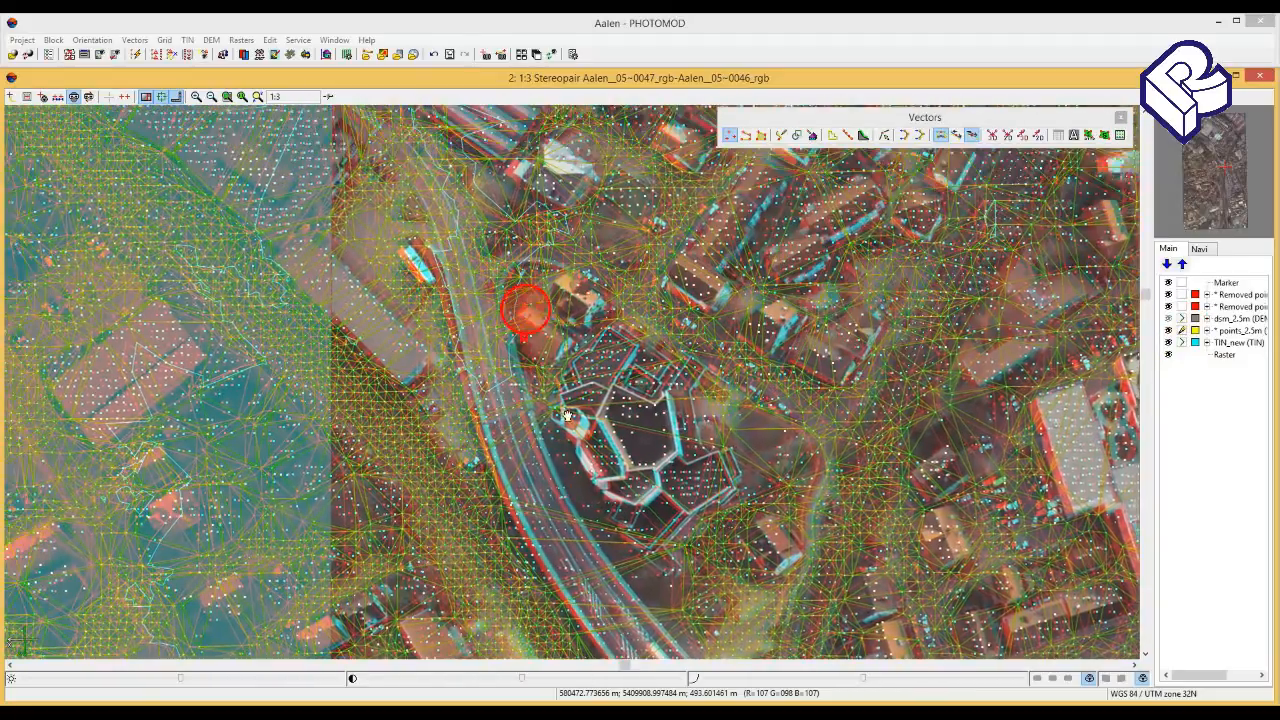
left_click(476, 380)
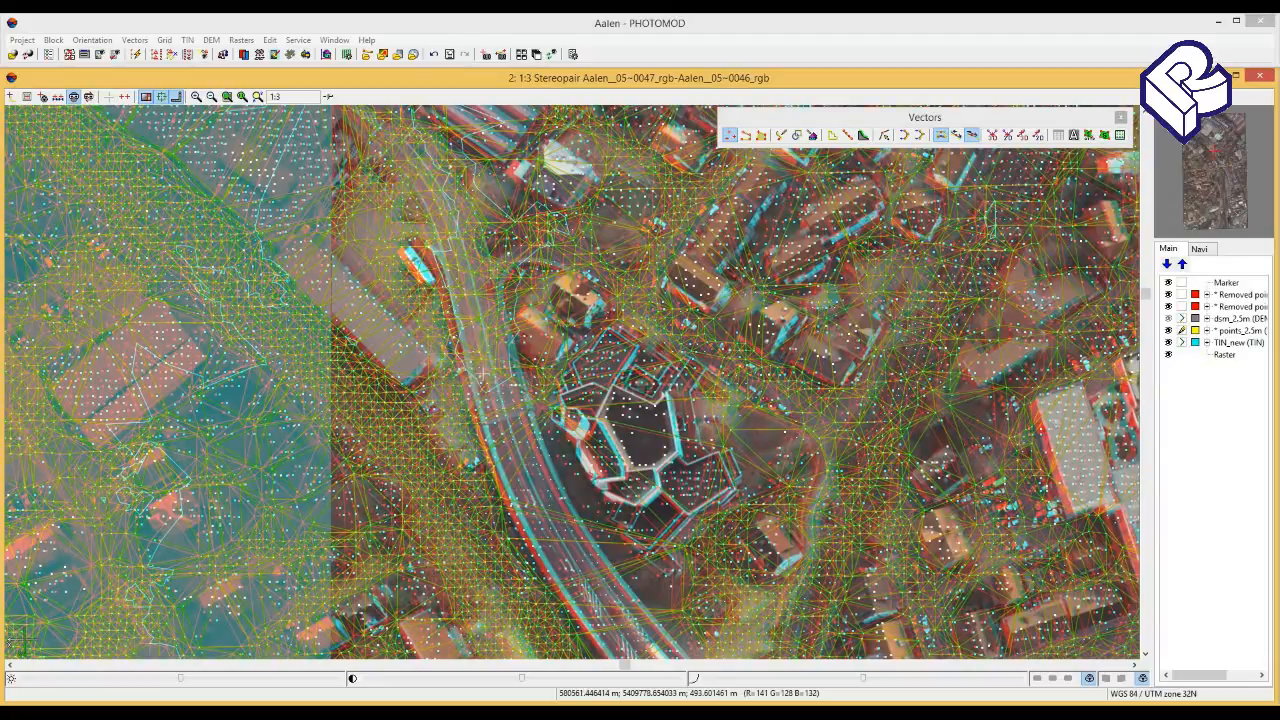
left_click(487, 377)
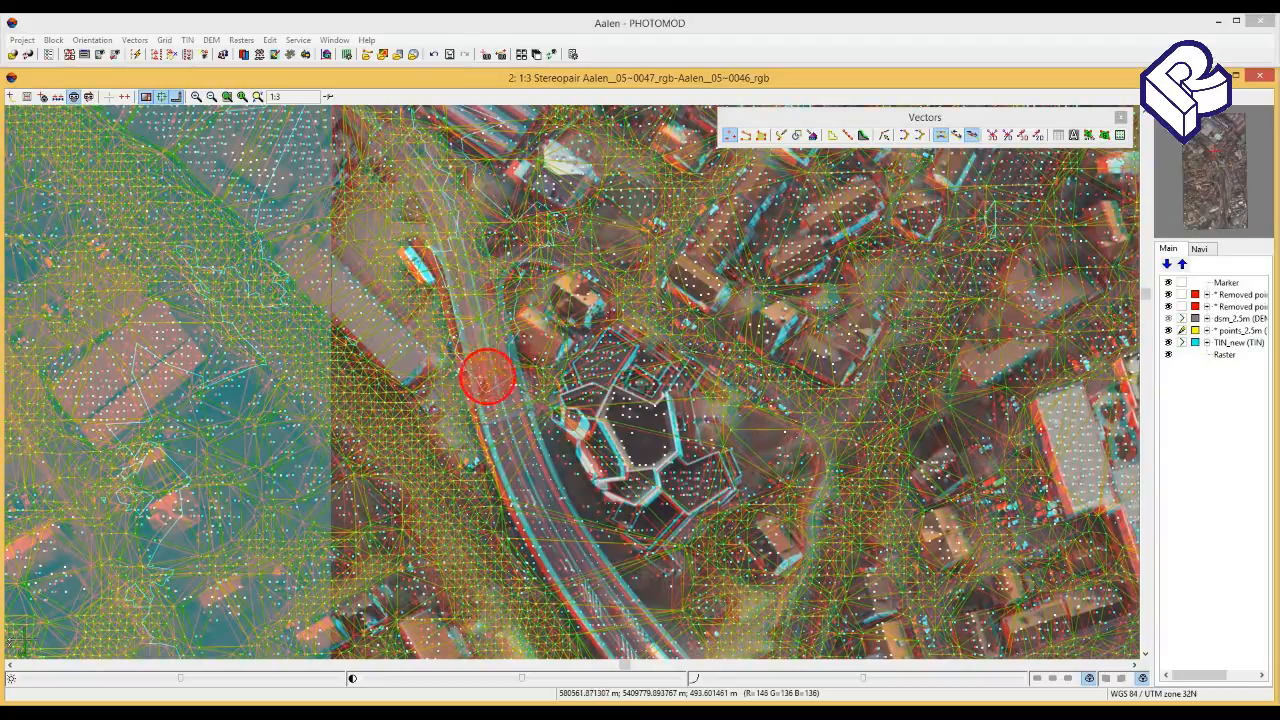
- Select the points_2.5m layer and hide both Removed points layers in the stereopair
left_click(1226, 331)
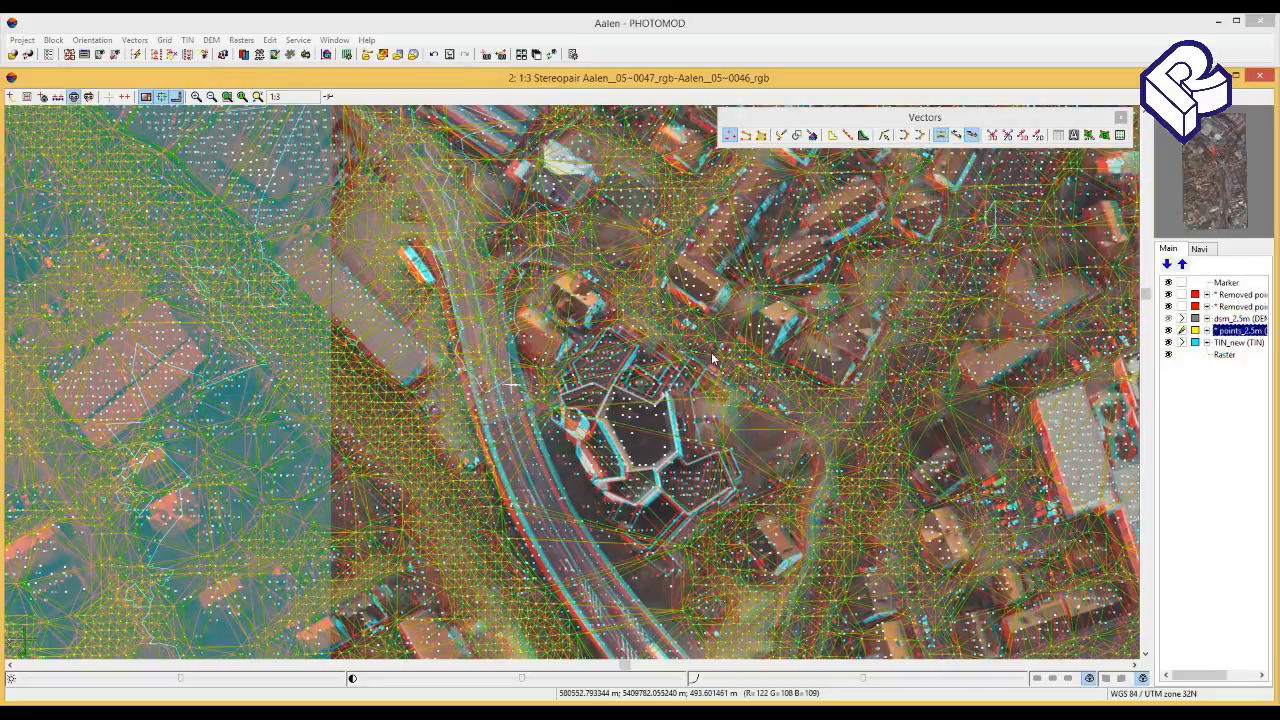
left_click(1169, 303)
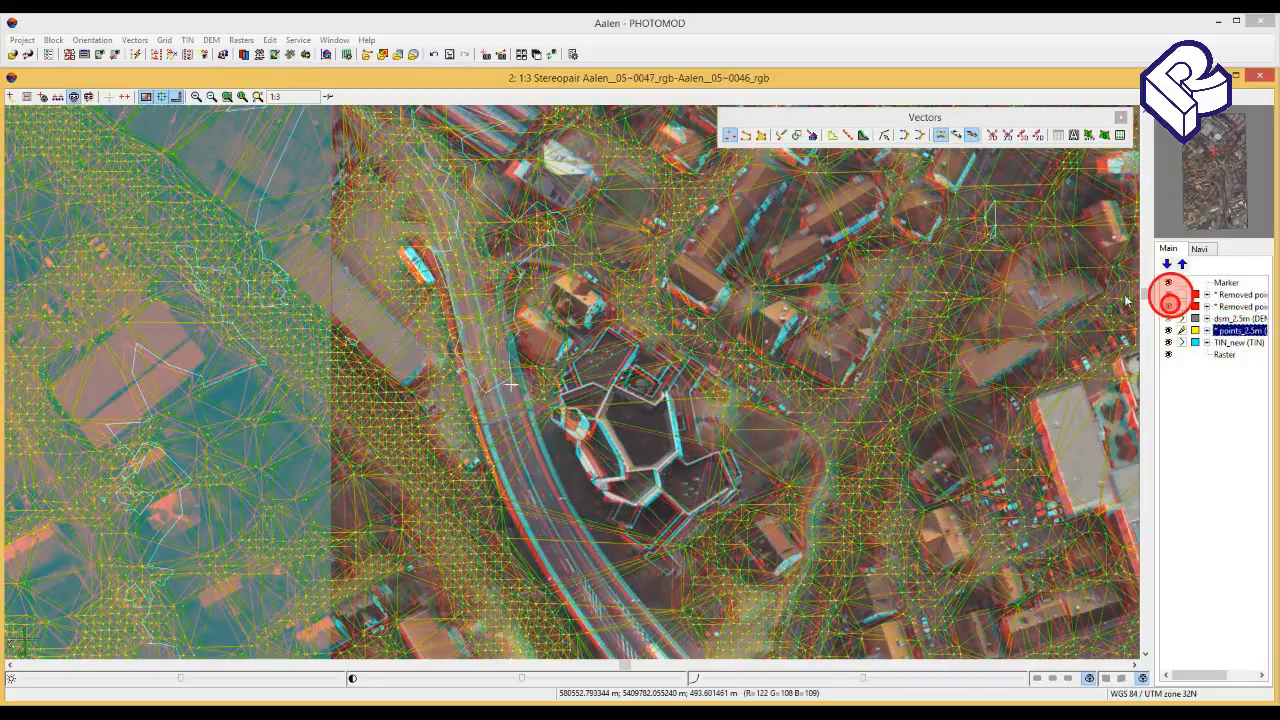
- Select a filtered point on the curved road beside the polygonal-roofed building and position the marker next to it
mouse_move(484, 364)
left_mouse_down()
mouse_move(478, 346)
mouse_move(484, 360)
left_mouse_up()
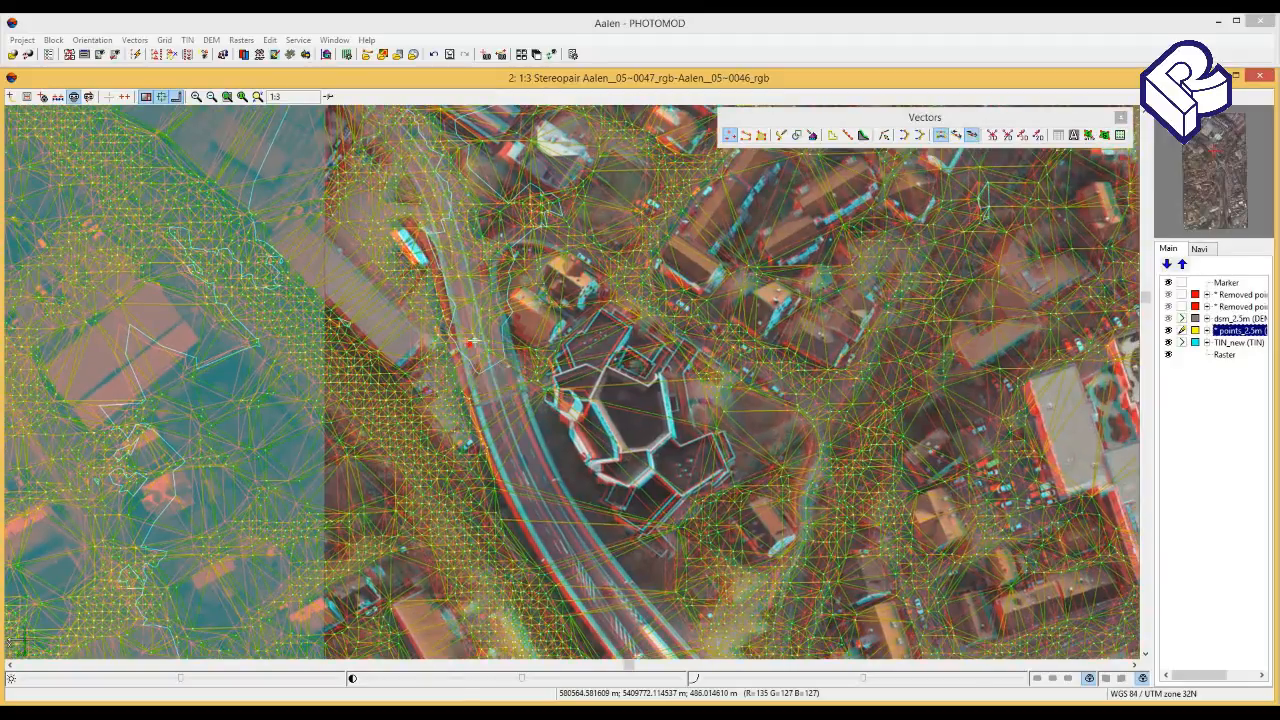
left_click(472, 337)
left_click(477, 342)
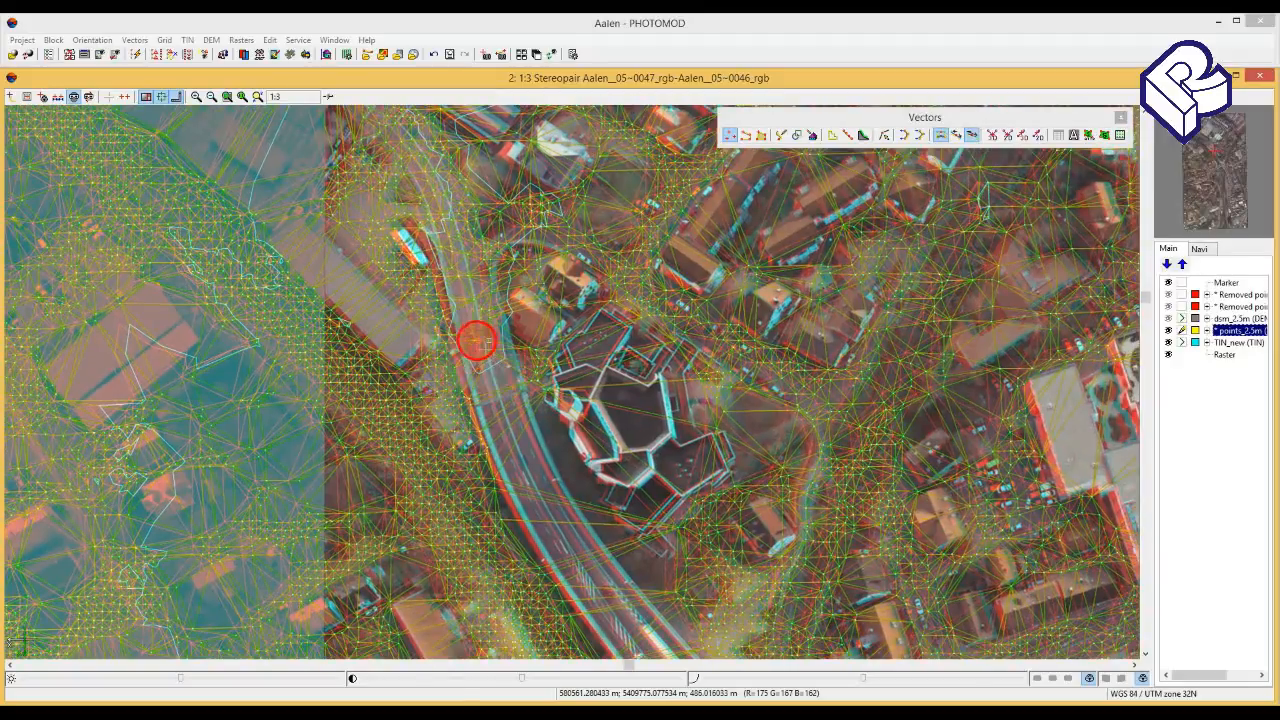
left_click(476, 350)
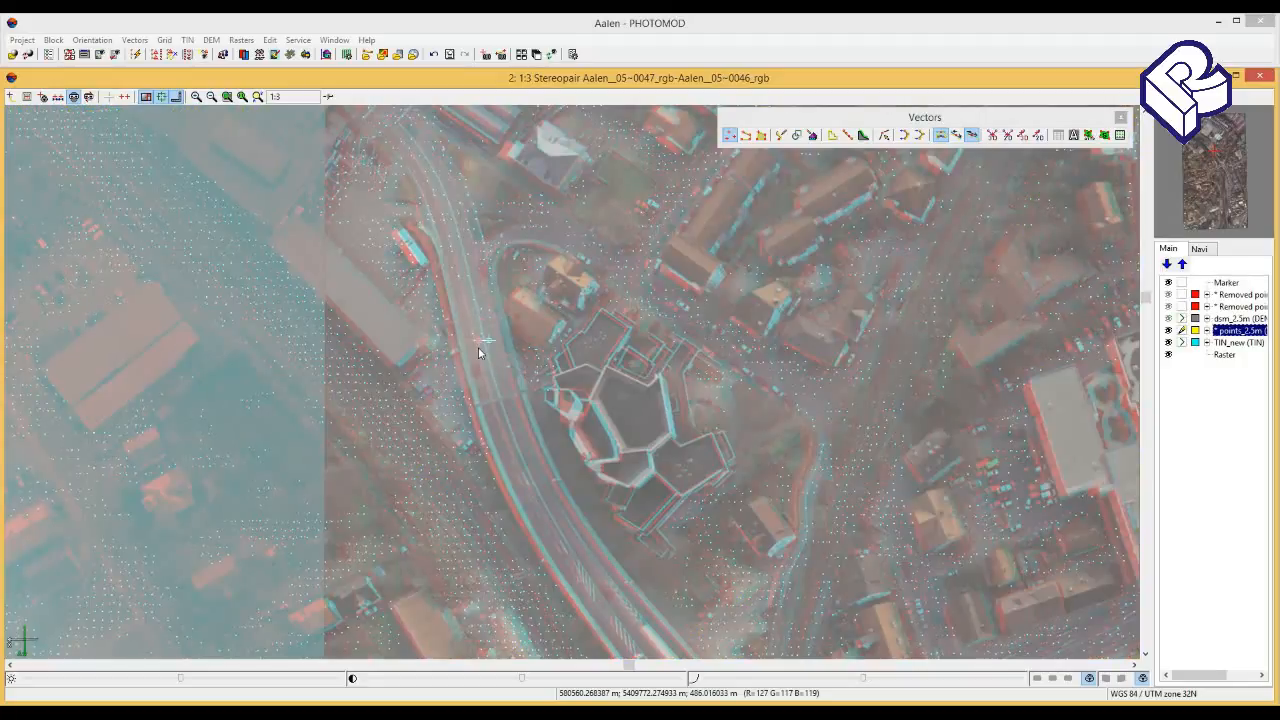
left_click(478, 348)
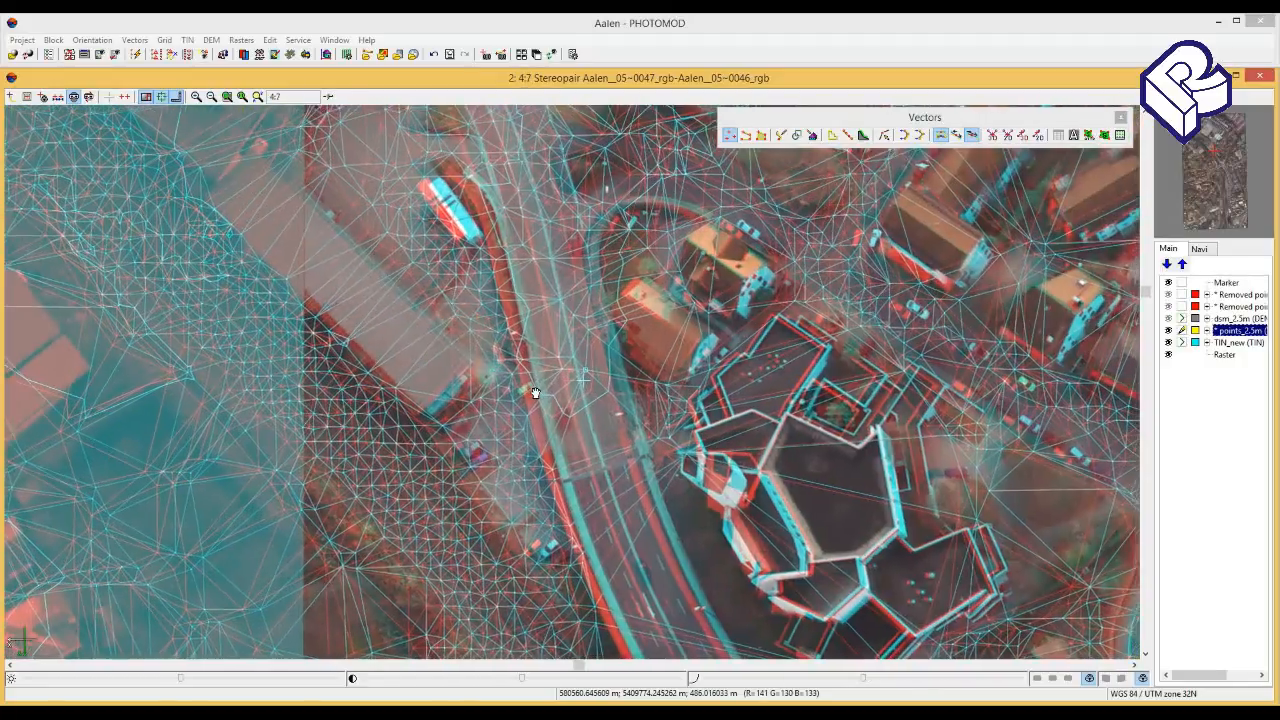
left_click(557, 394)
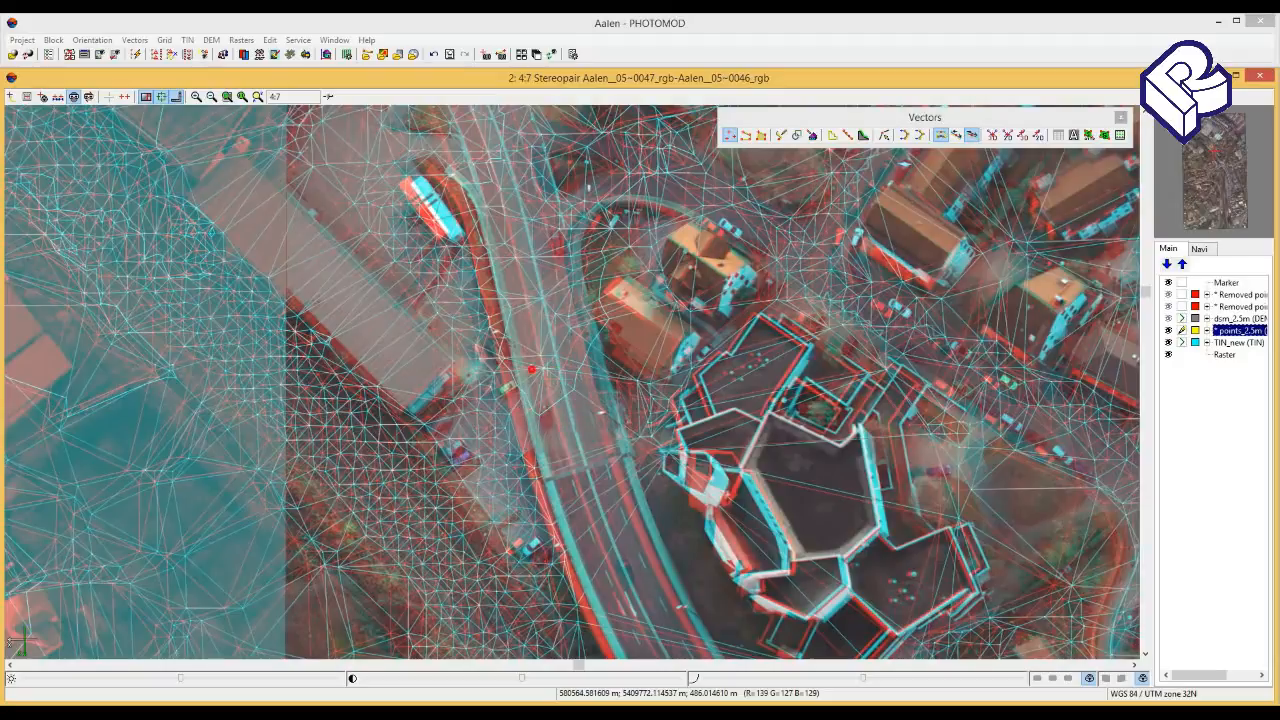
- Pick the neighbouring filtered points one at a time along the curved road, between the long roof and the polygonal-roofed building
left_click(527, 368)
left_click(533, 360)
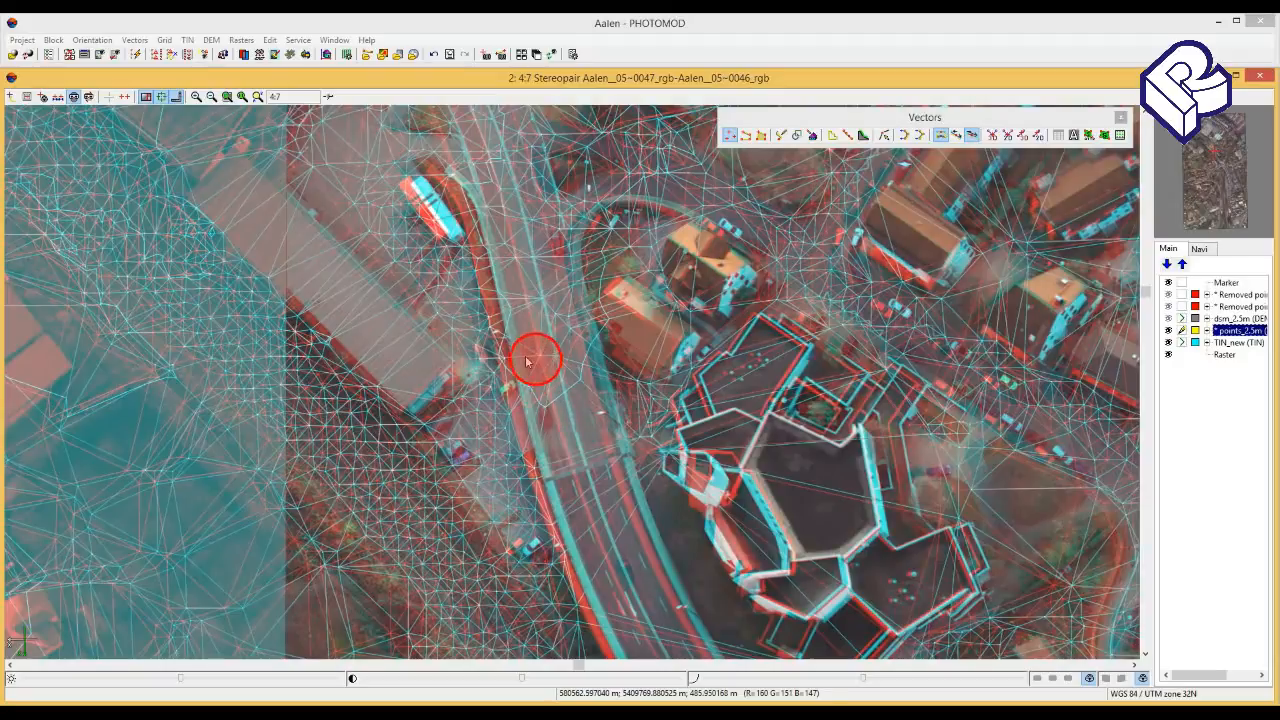
left_click(523, 355)
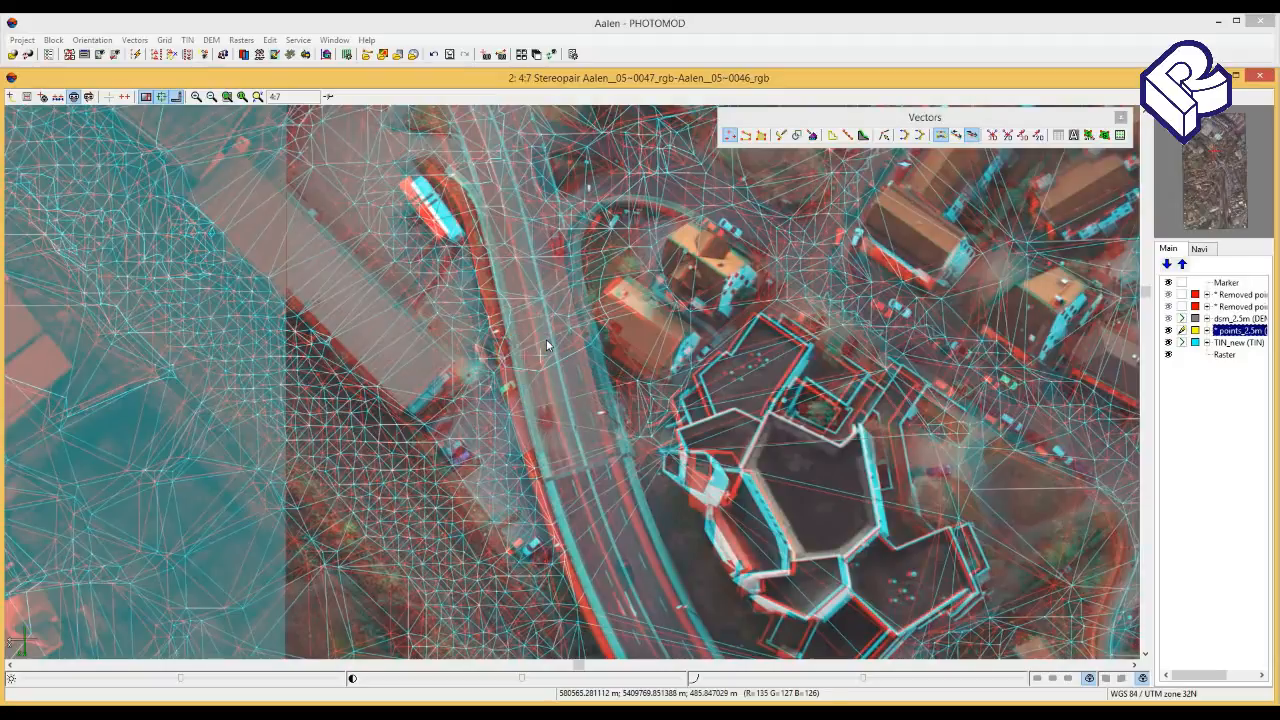
left_click_drag(551, 355, 533, 345)
left_click(534, 339)
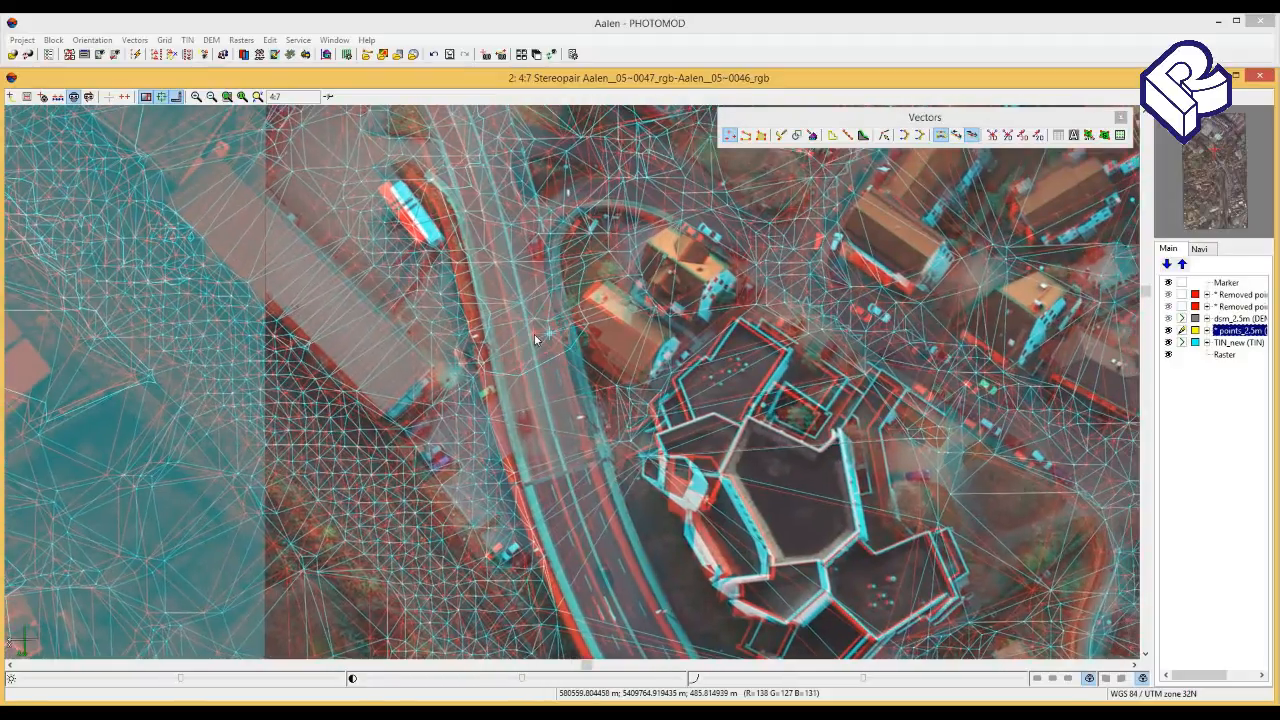
left_click_drag(514, 342, 514, 348)
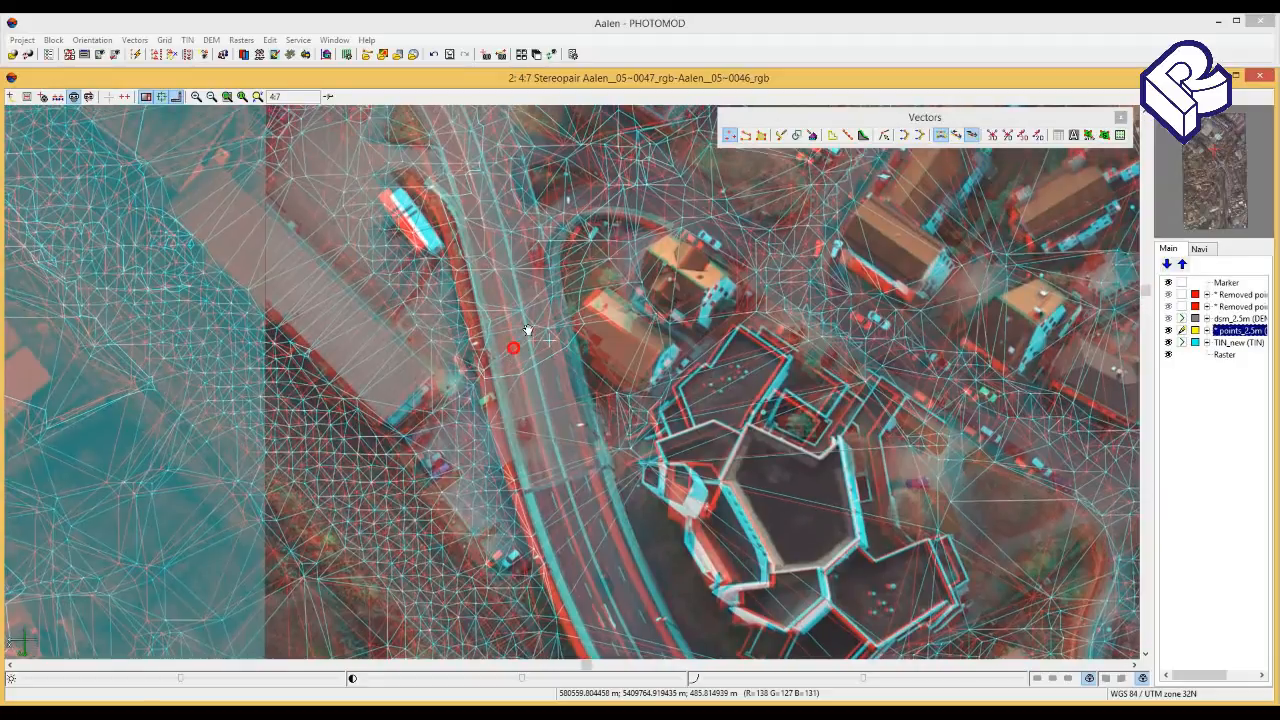
left_click(529, 330)
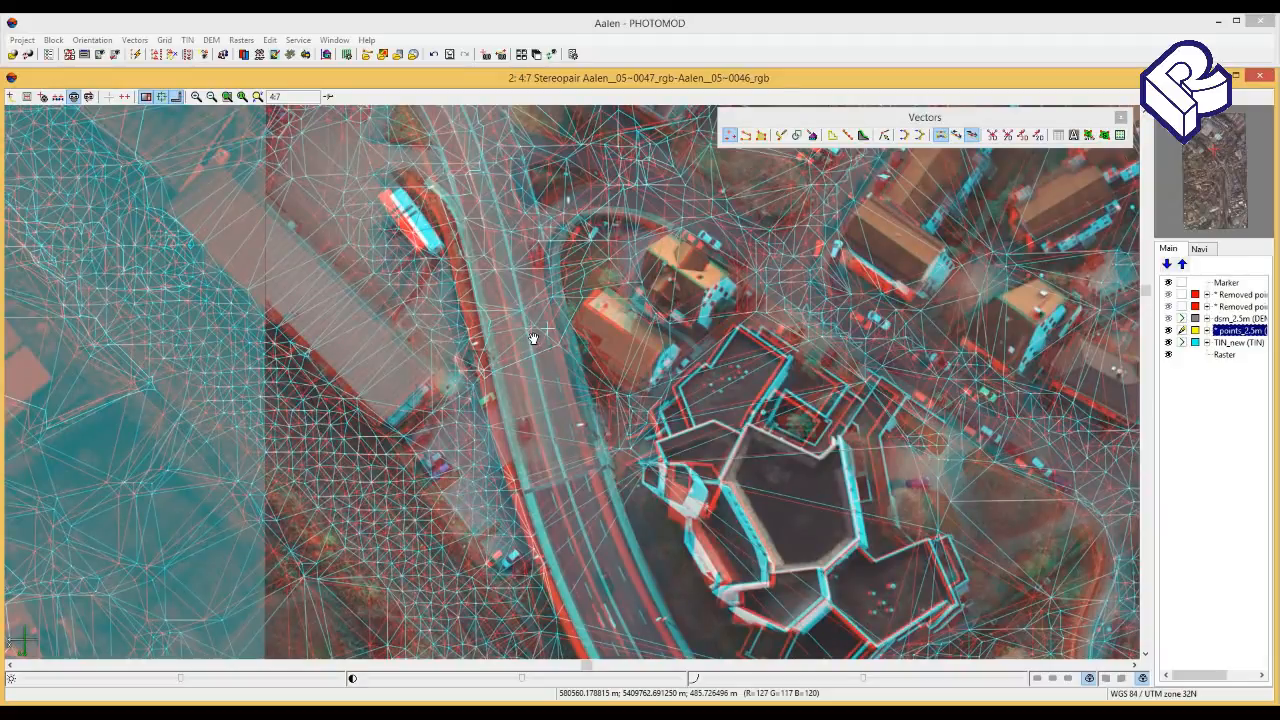
left_click_drag(534, 339, 536, 327)
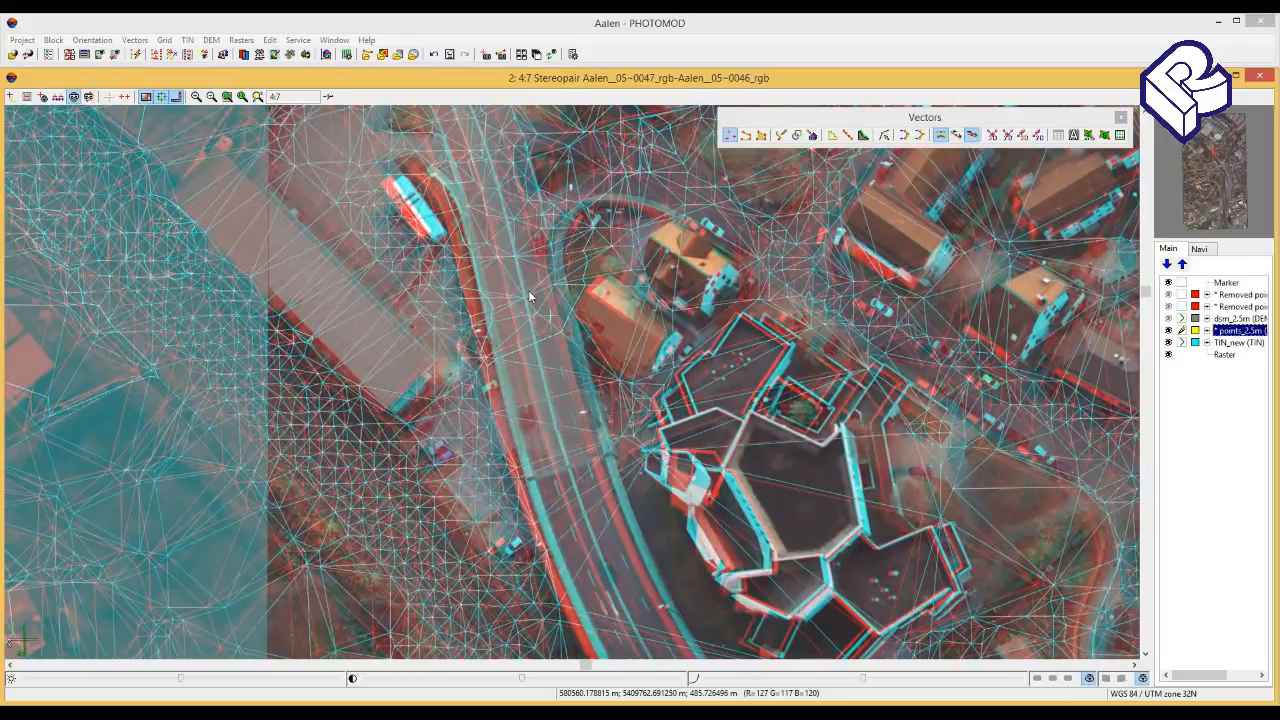
- Show the Tools toolbar and place it over the stereopair beside the Vectors toolbar
left_click(334, 40)
mouse_move(340, 48)
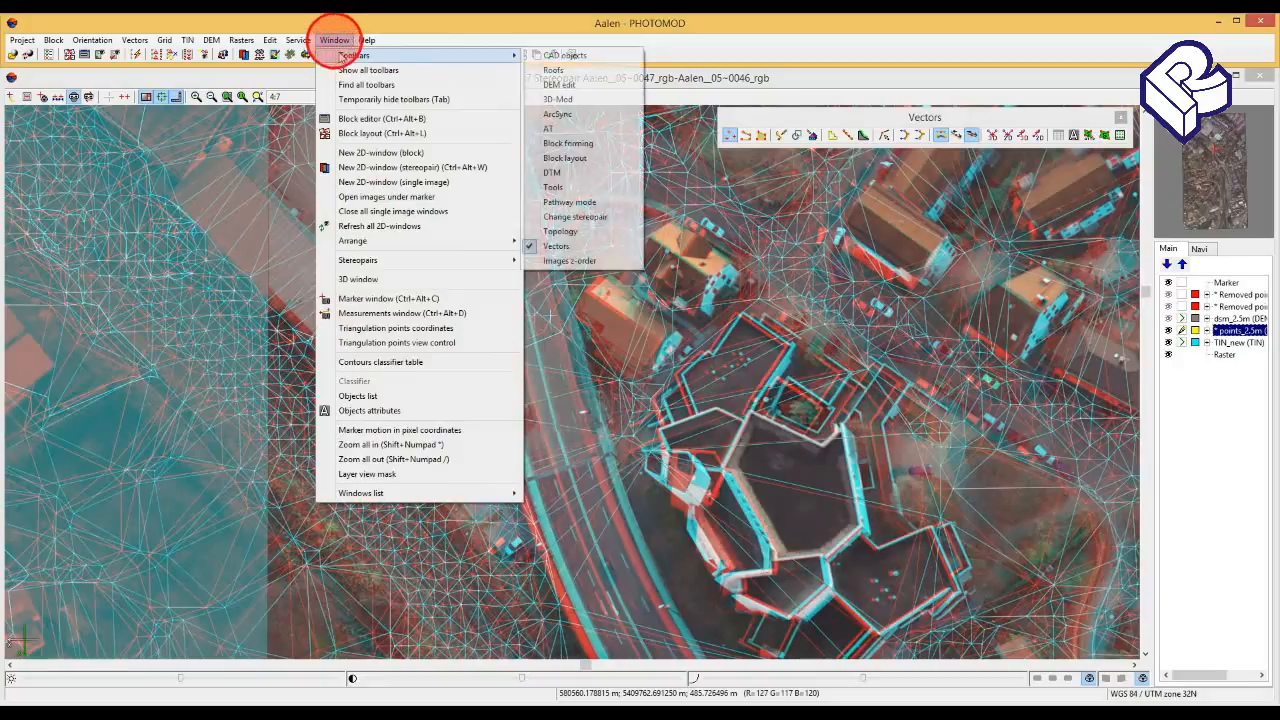
left_click(552, 188)
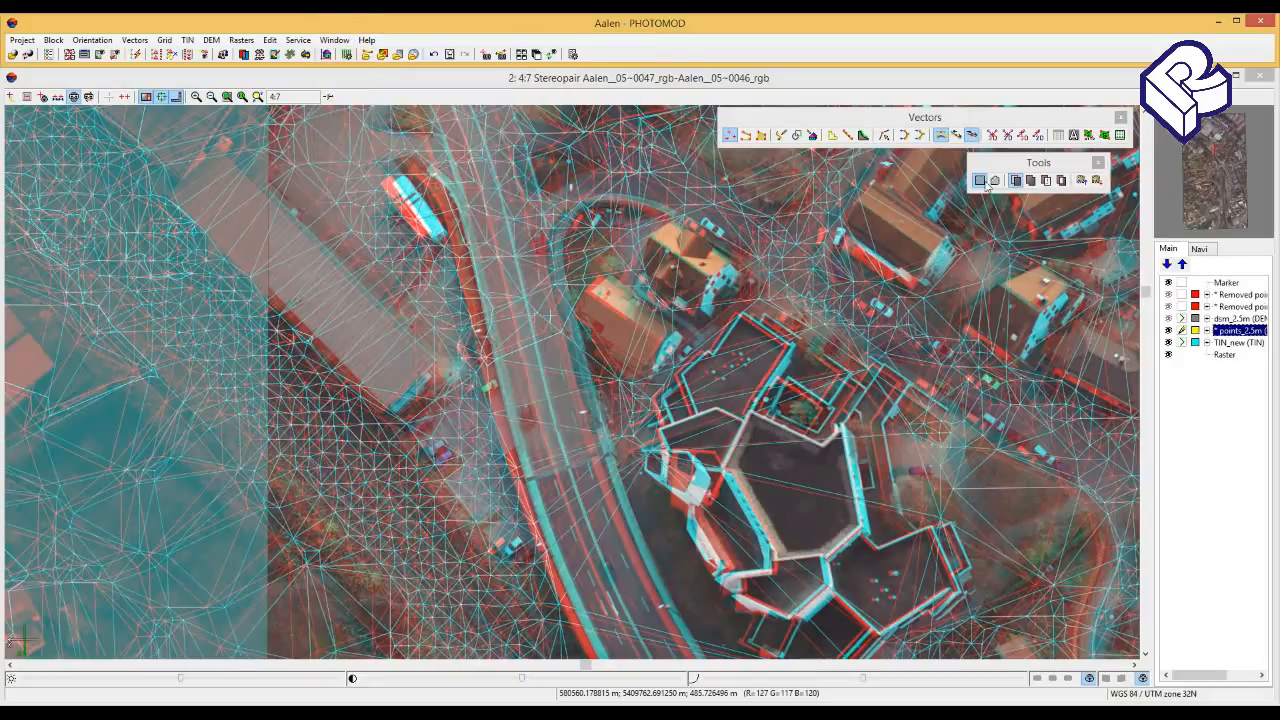
left_click_drag(990, 165, 516, 150)
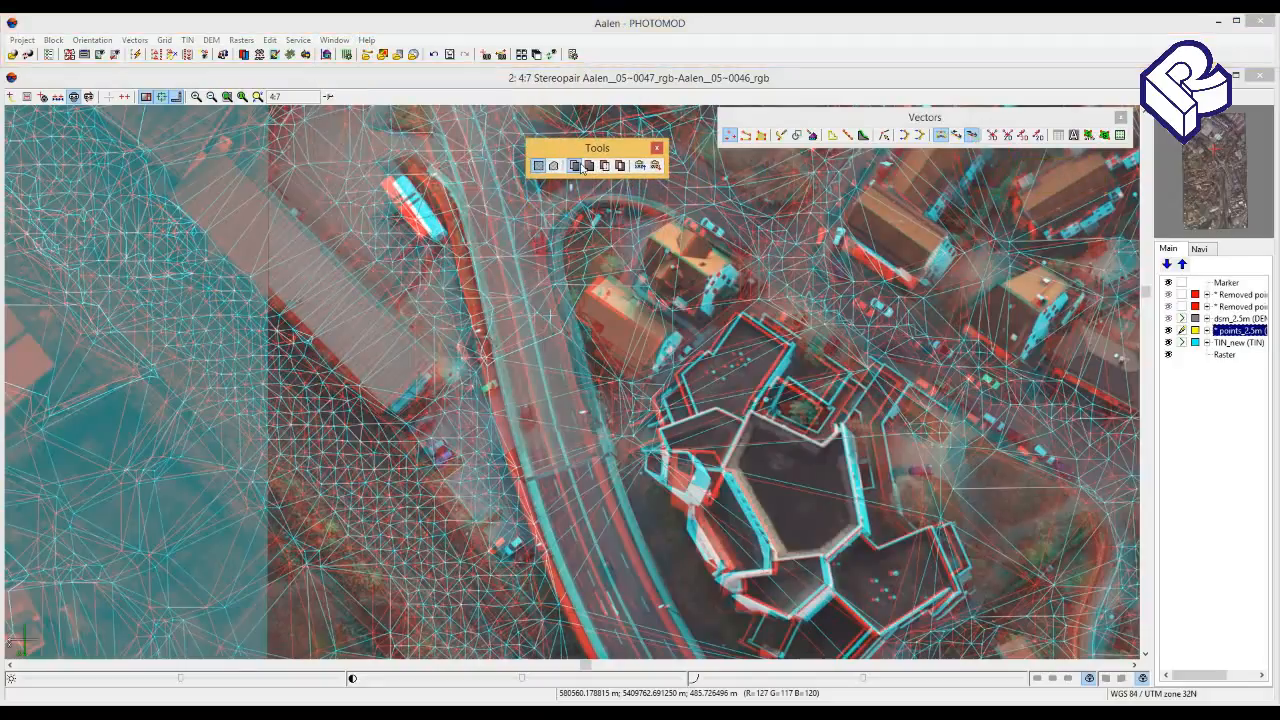
- Switch selection to Add to selection and pick several points on the curved road
left_click(589, 165)
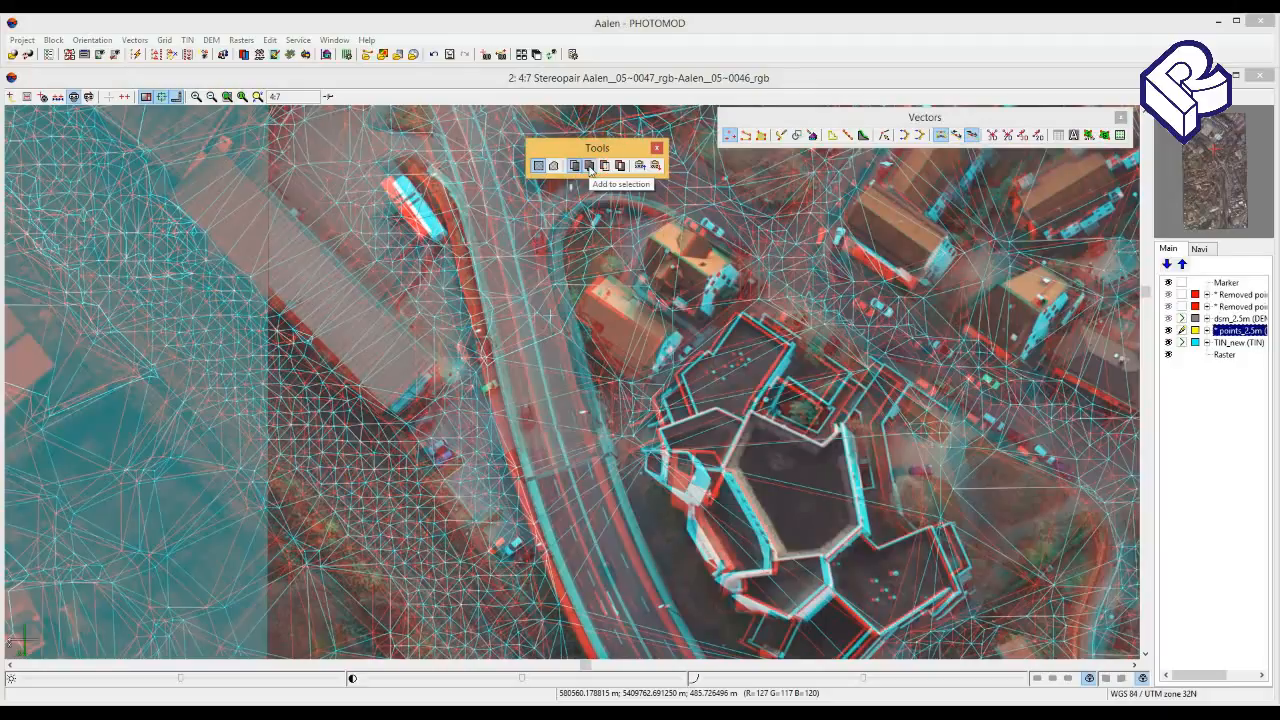
left_click(570, 339)
left_click(524, 376)
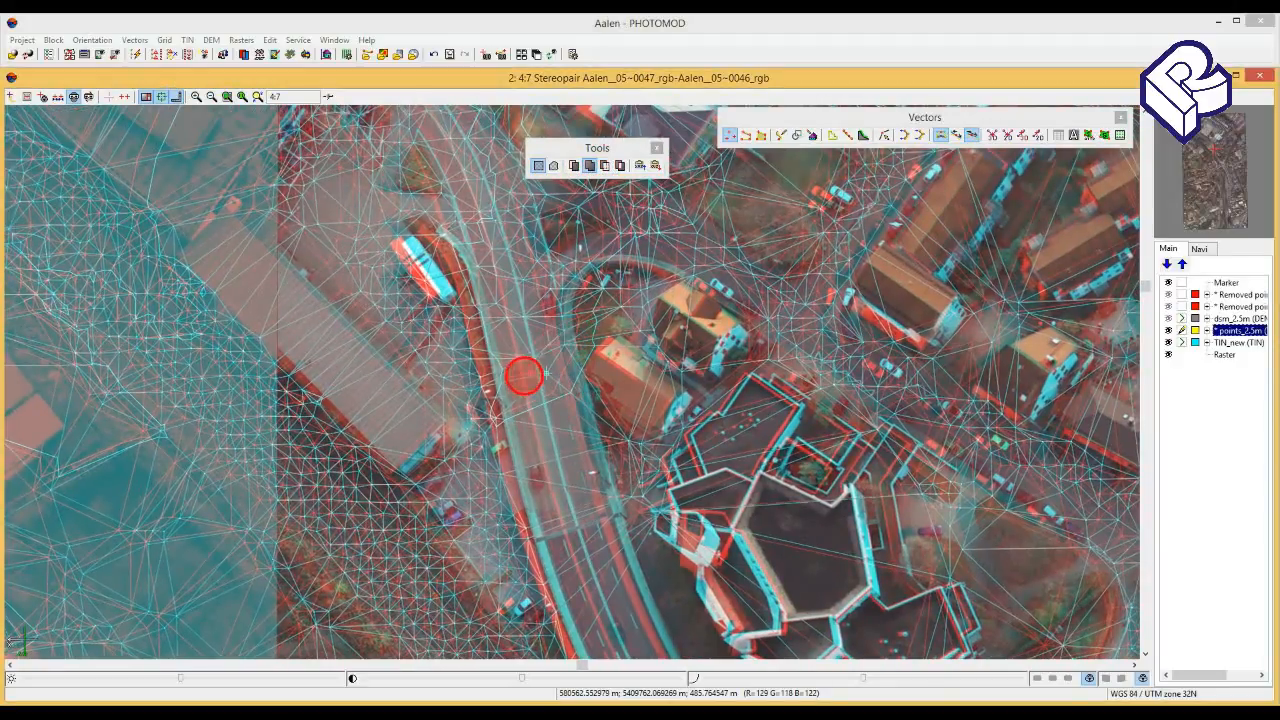
left_click(519, 363)
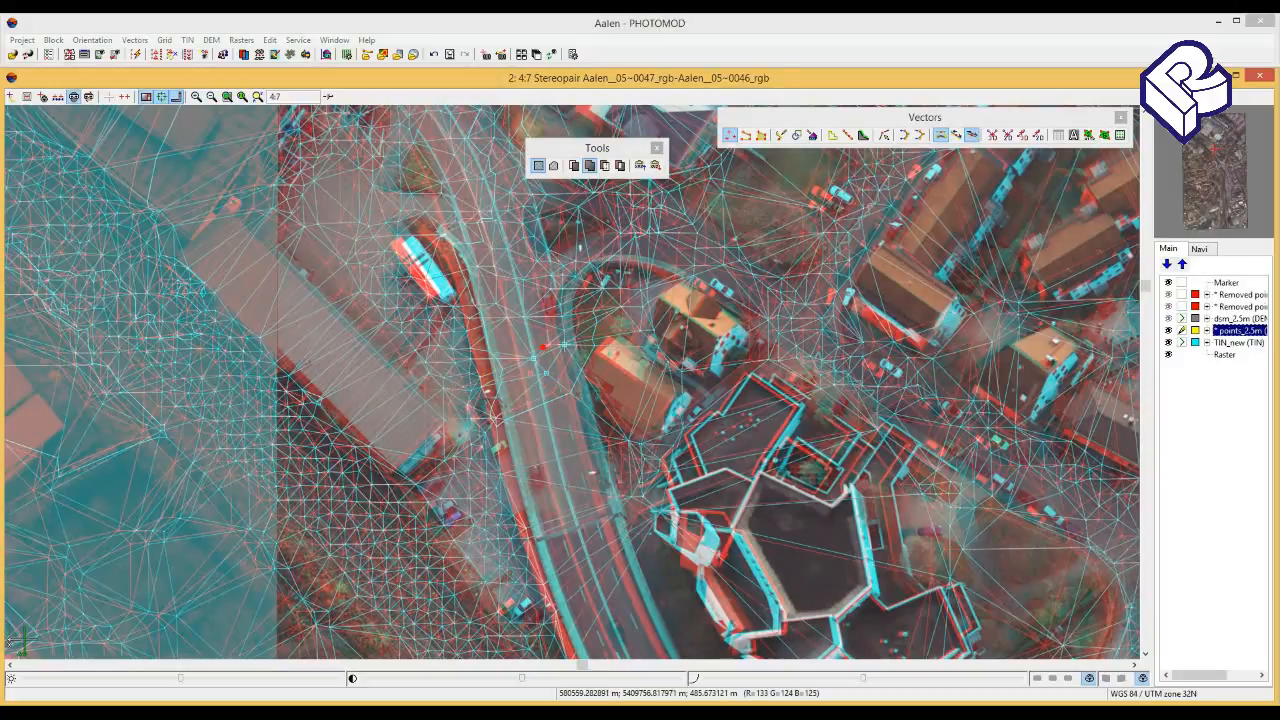
left_click(489, 320)
- Outline the strip between the large hall and the car park with polygon selection and delete the enclosed points
left_click(554, 165)
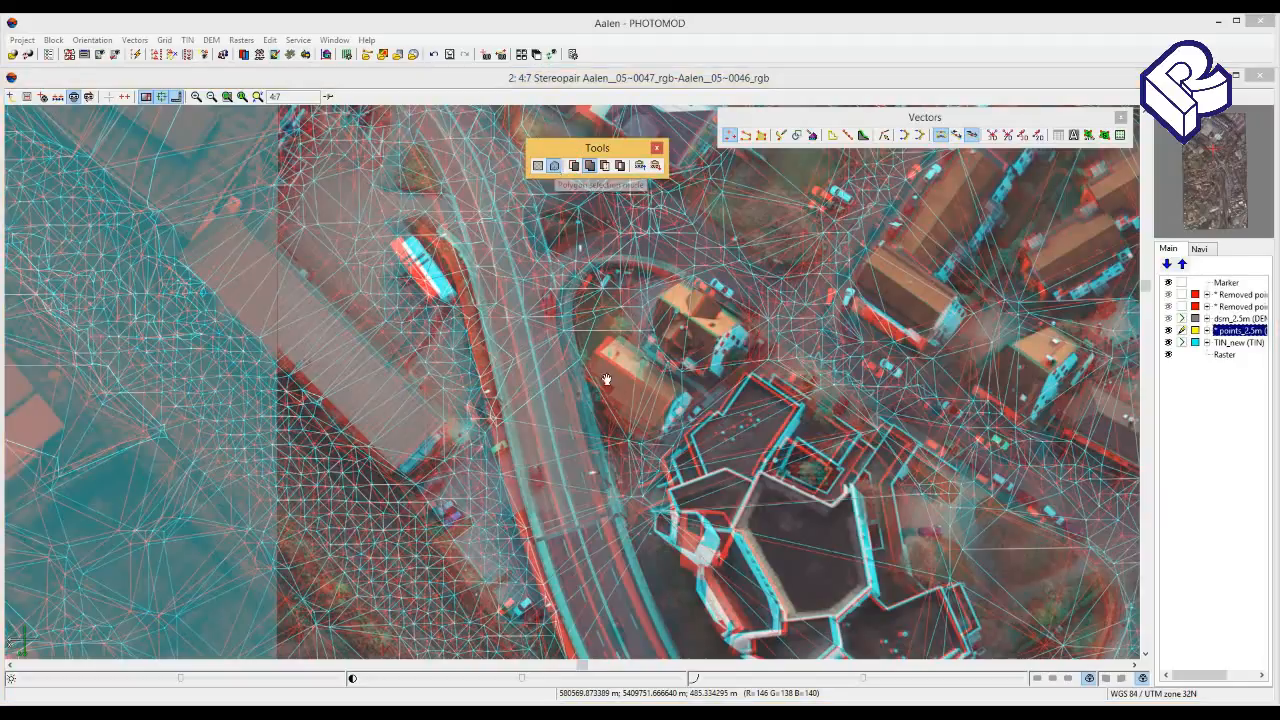
scroll(628, 396, "up", 3)
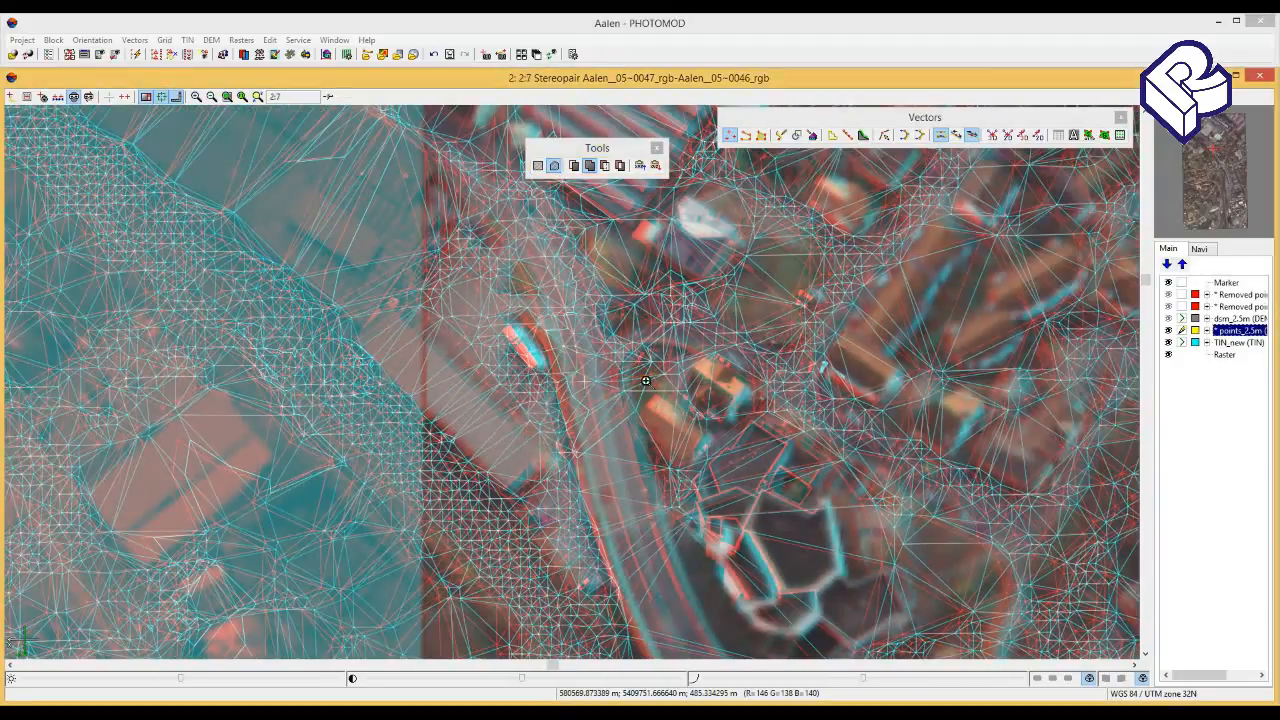
scroll(748, 366, "down", 3)
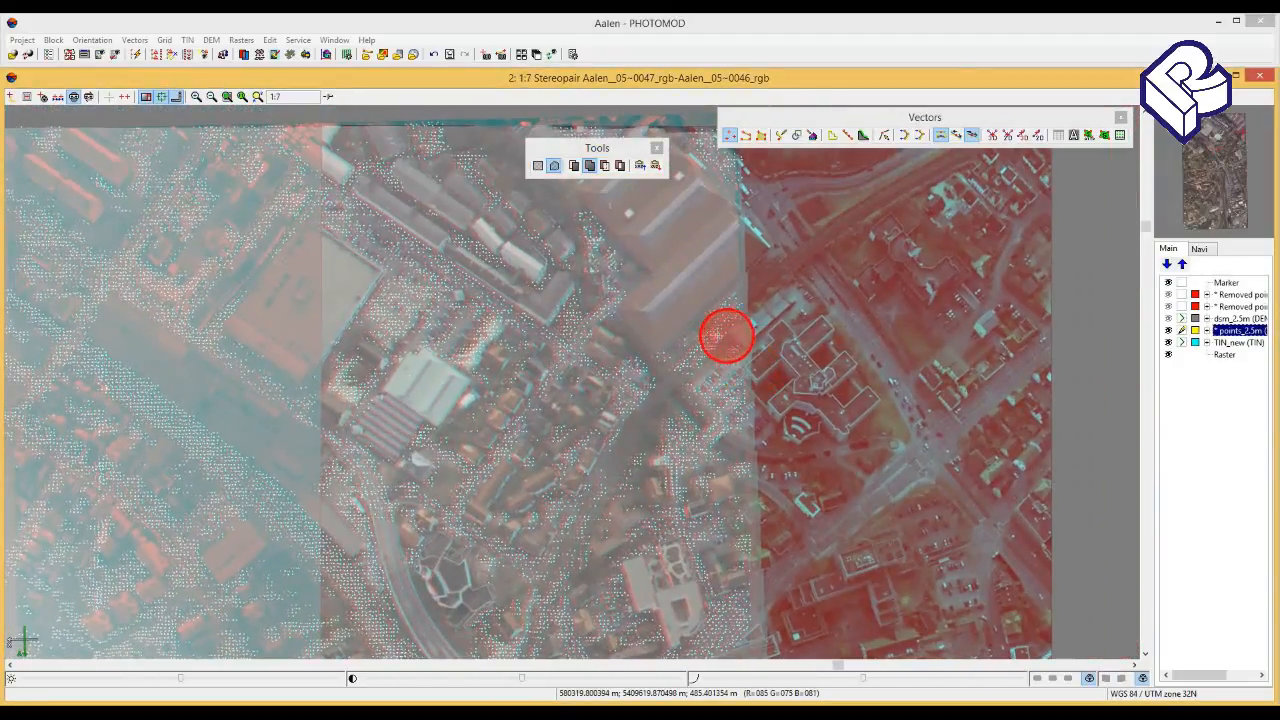
scroll(701, 362, "up", 4)
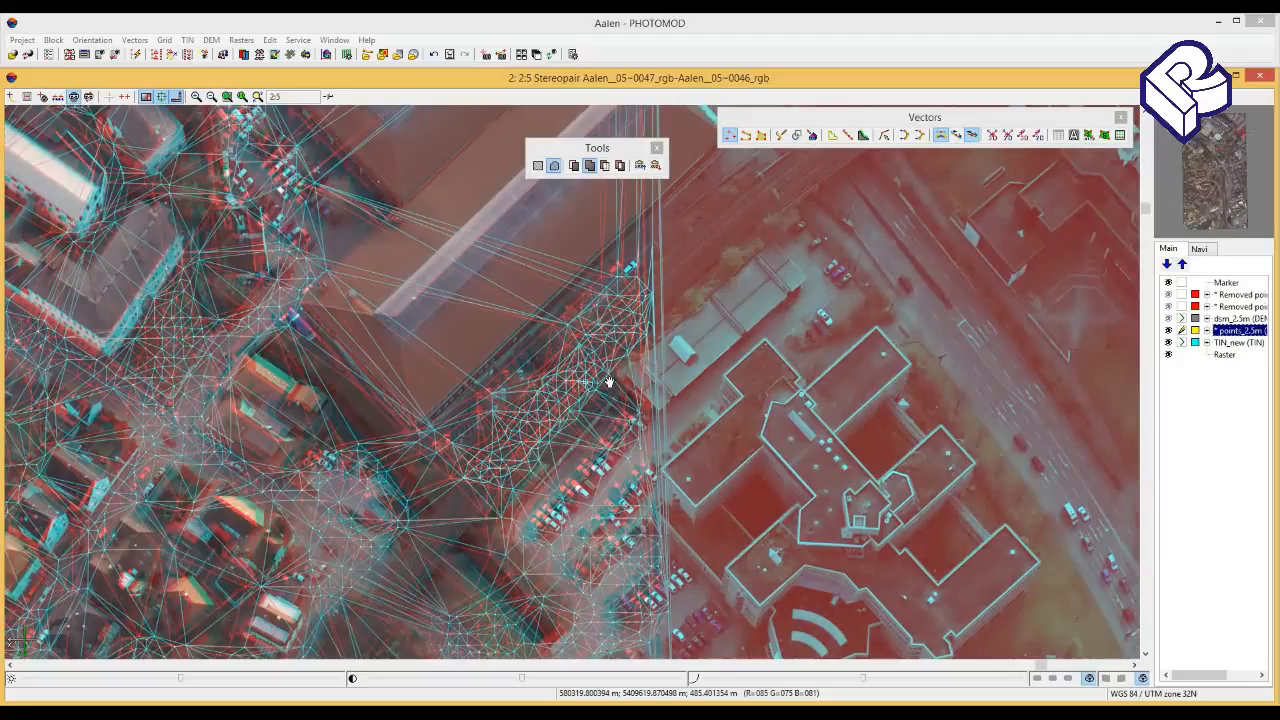
left_click_drag(540, 411, 606, 363)
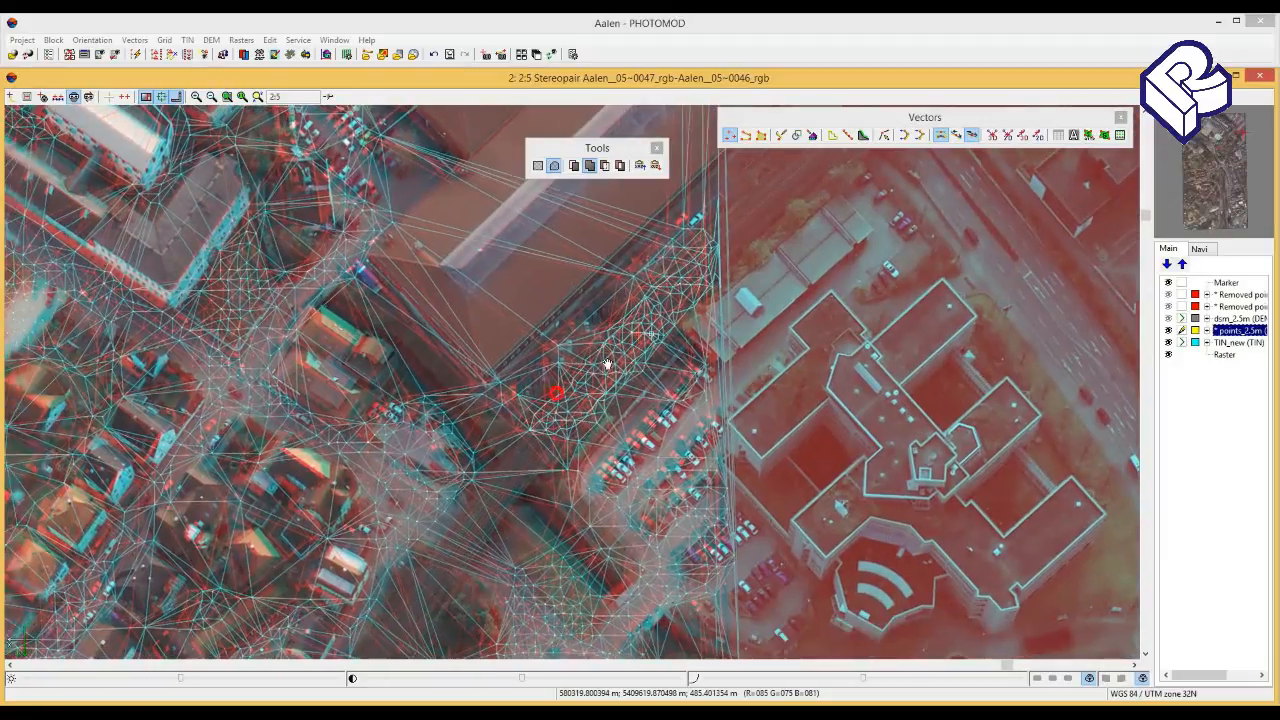
left_click(571, 388)
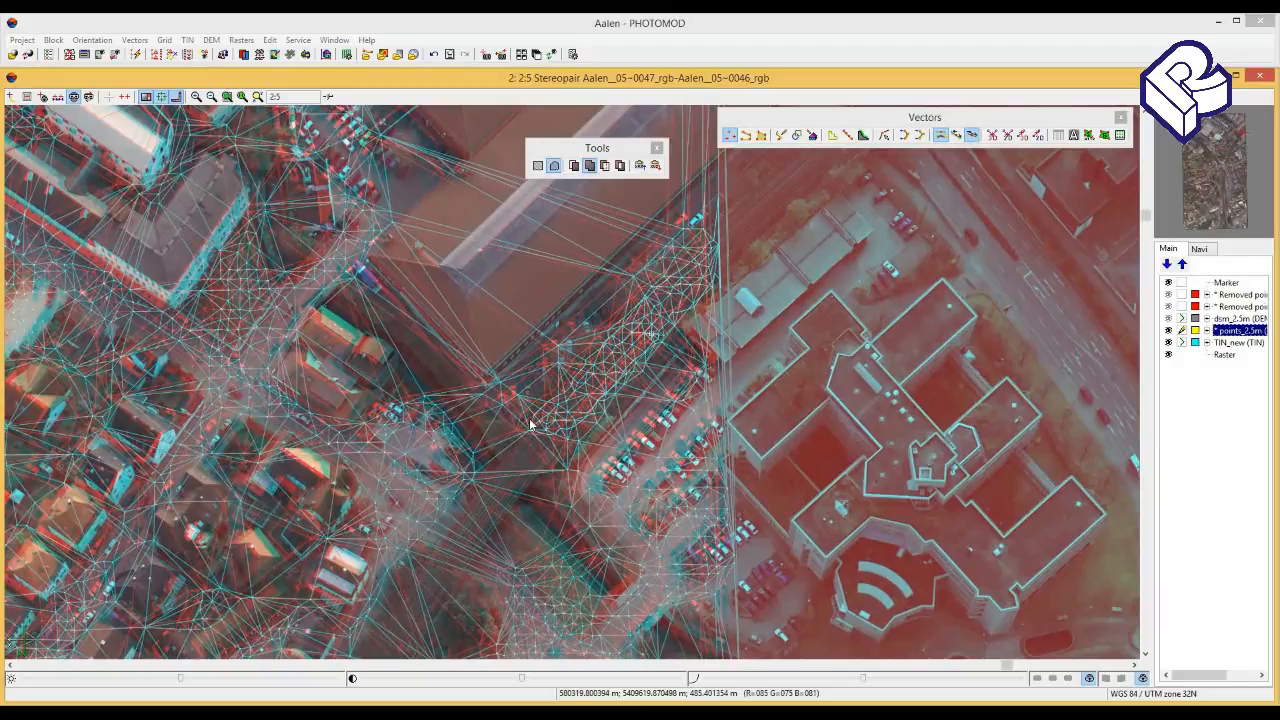
mouse_move(540, 415)
left_mouse_down()
mouse_move(530, 410)
mouse_move(575, 375)
mouse_move(570, 405)
mouse_move(600, 337)
mouse_move(680, 250)
mouse_move(689, 277)
mouse_move(594, 386)
mouse_move(573, 432)
mouse_move(520, 437)
left_mouse_up()
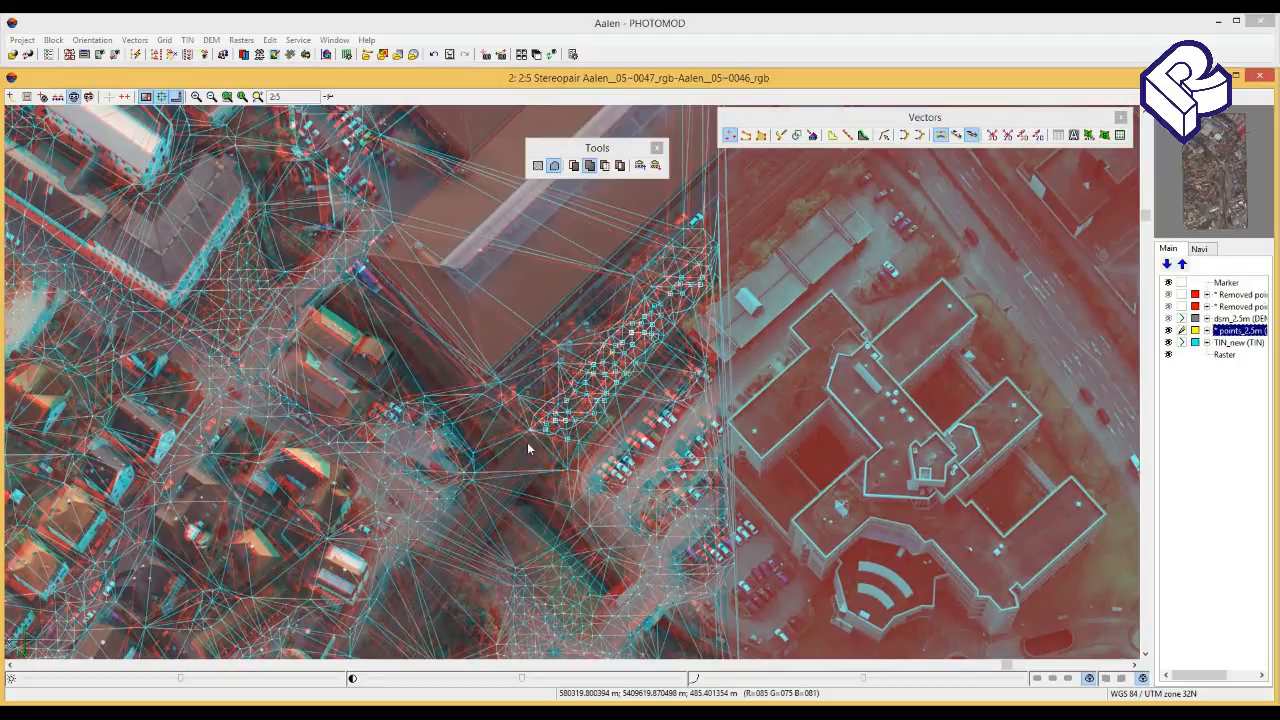
key("Delete")
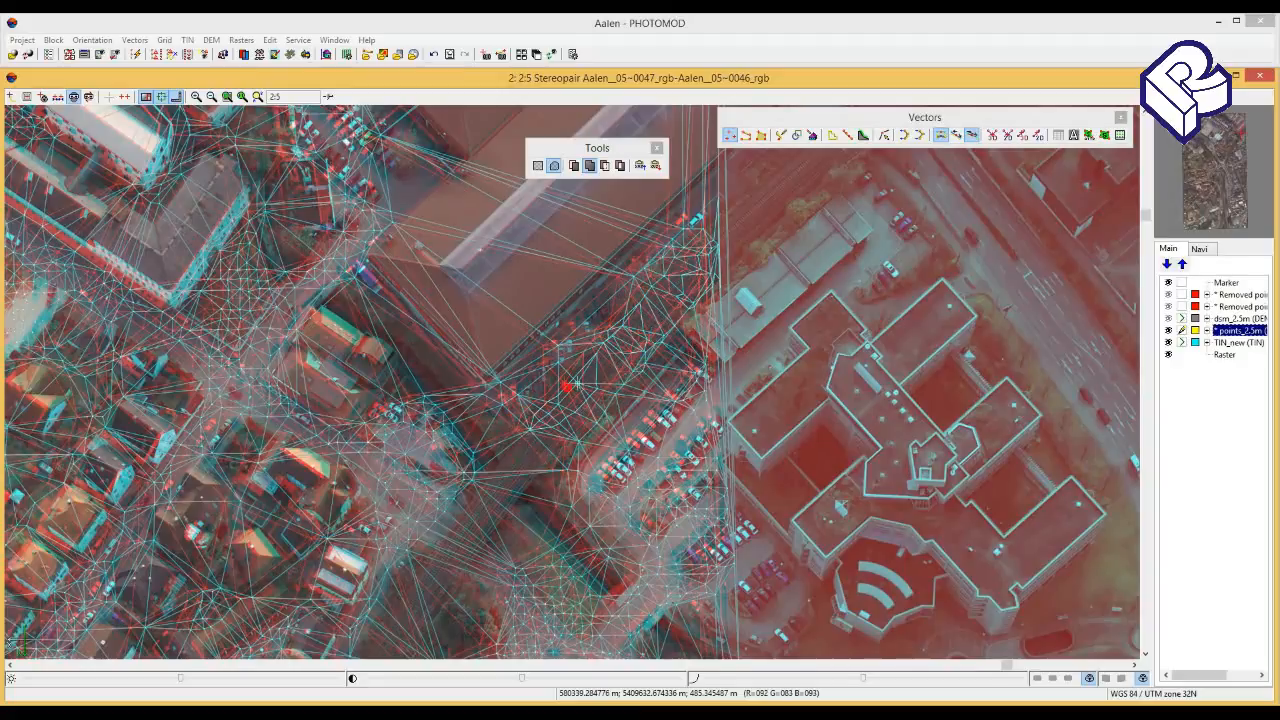
- Delete stray points left near the lower corner of the large hall, picking them individually
left_click(567, 386)
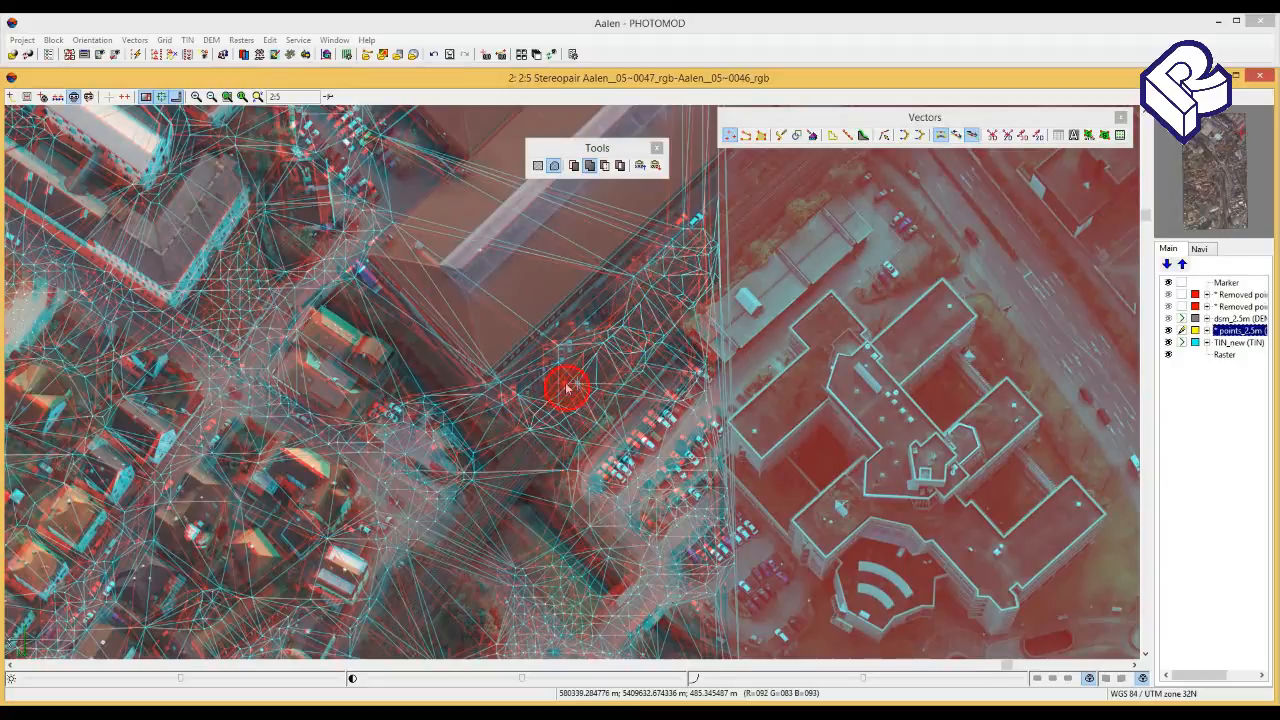
left_click(527, 421)
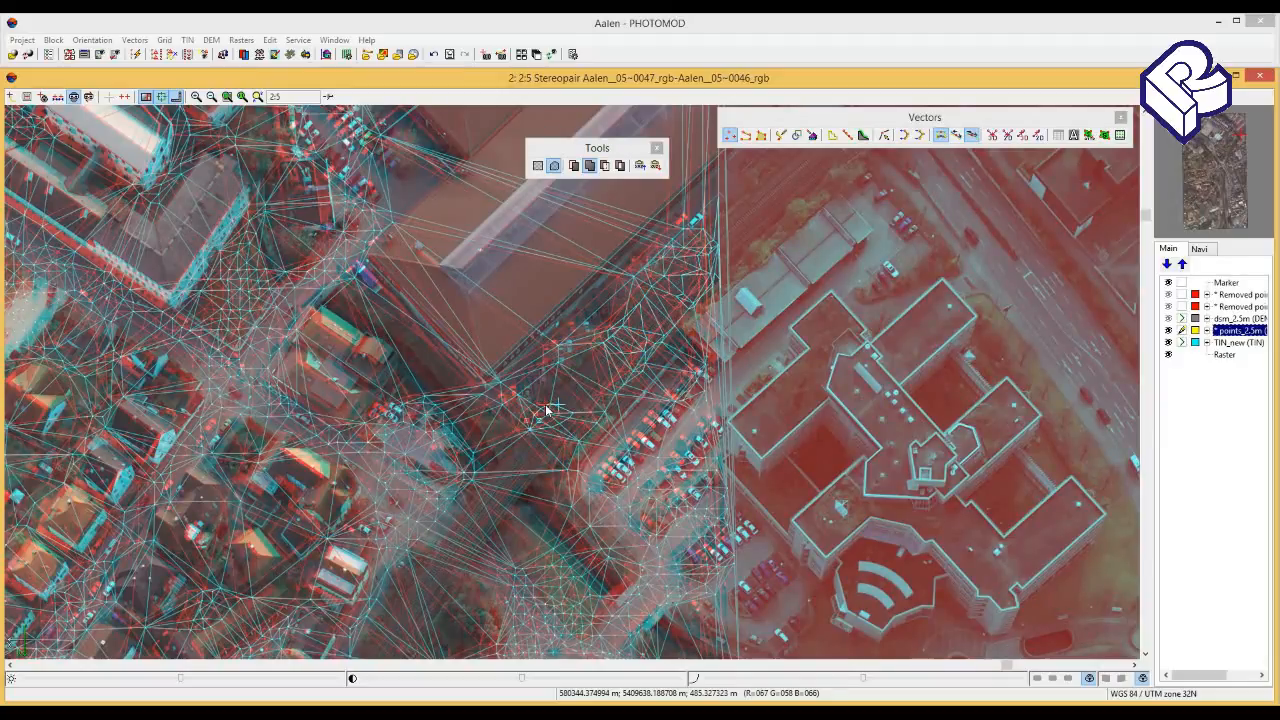
key("Delete")
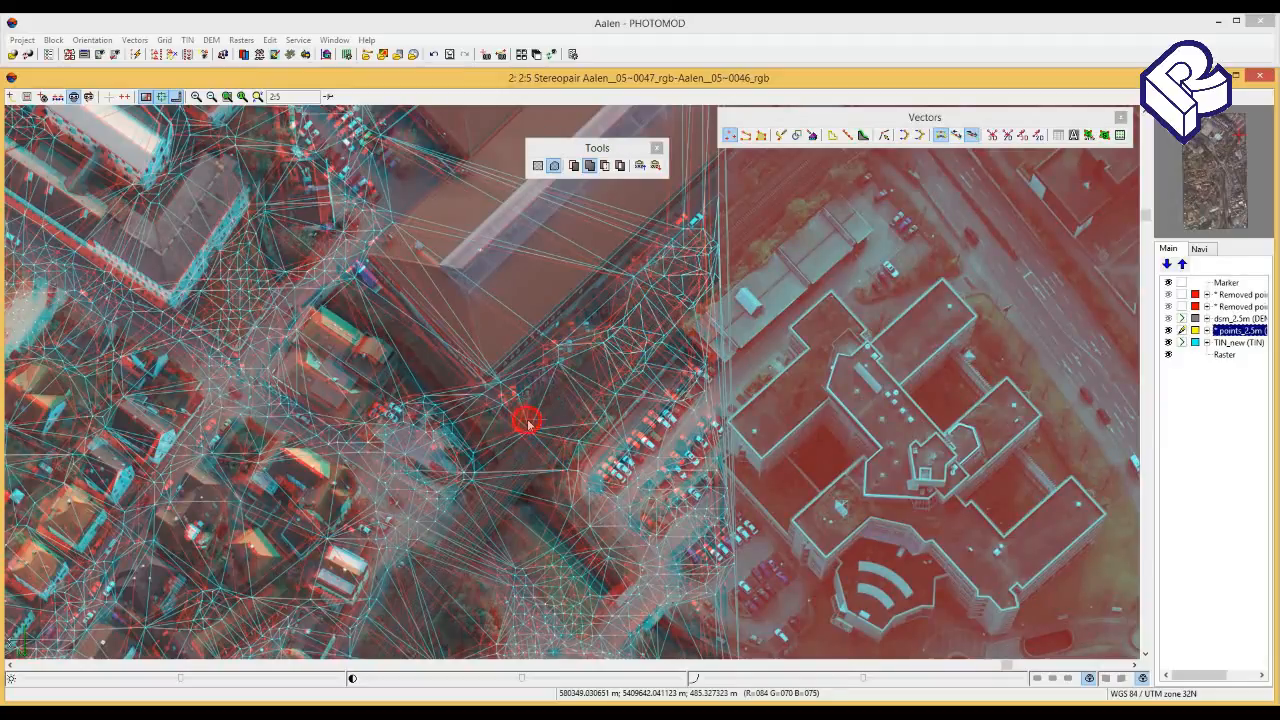
- Place the marker on the dark slope beside the car park and adjust its elevation to the ground in stereo
left_click_drag(574, 457, 553, 382)
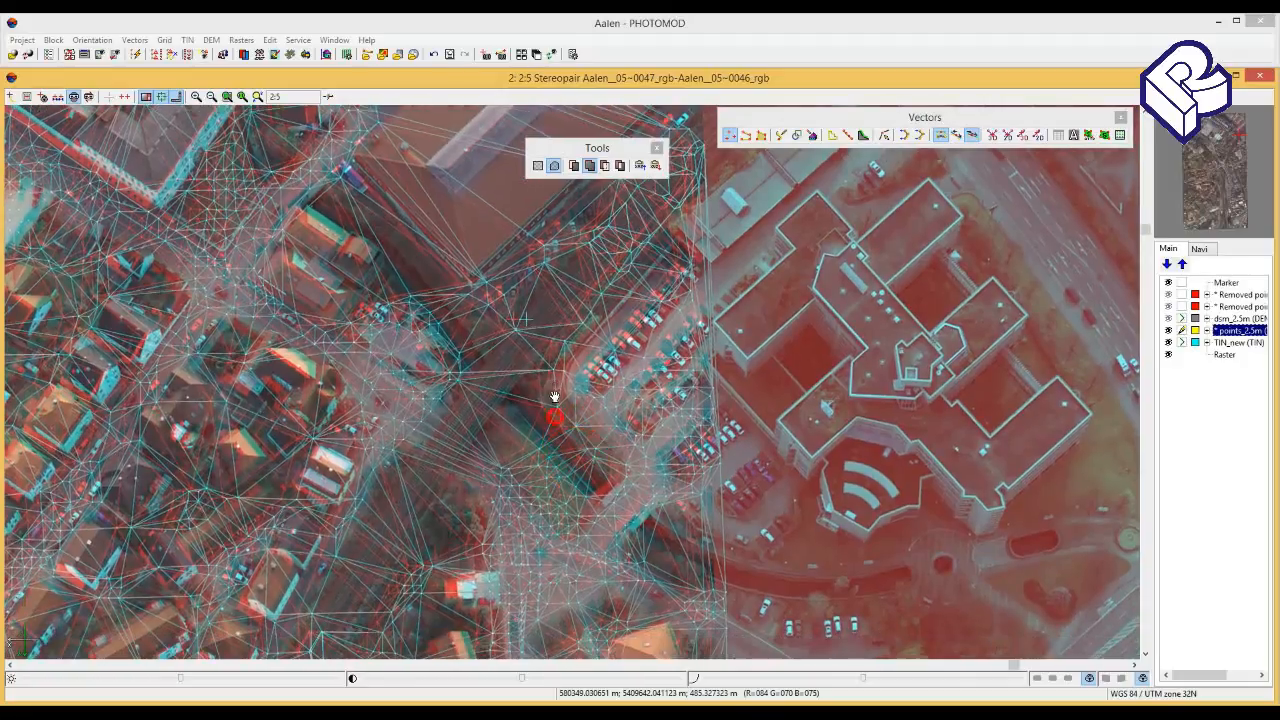
scroll(556, 410, "up", 3)
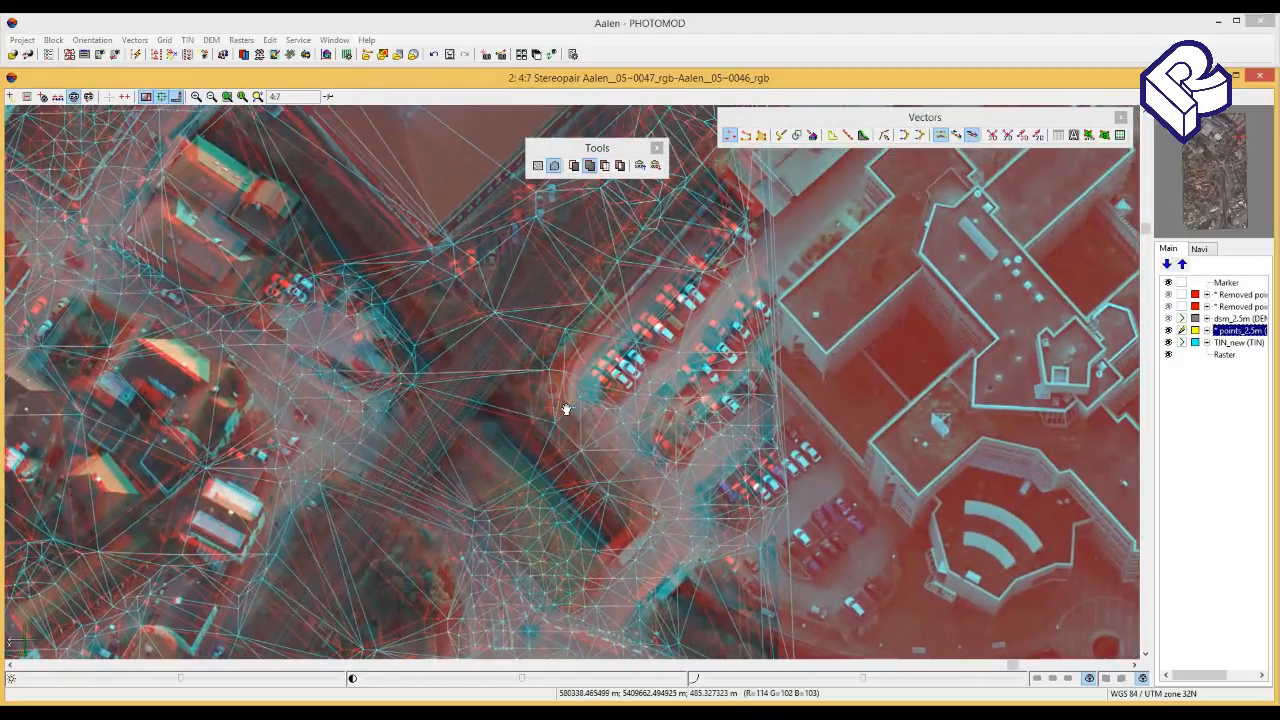
left_click_drag(567, 414, 560, 392)
left_click(551, 401)
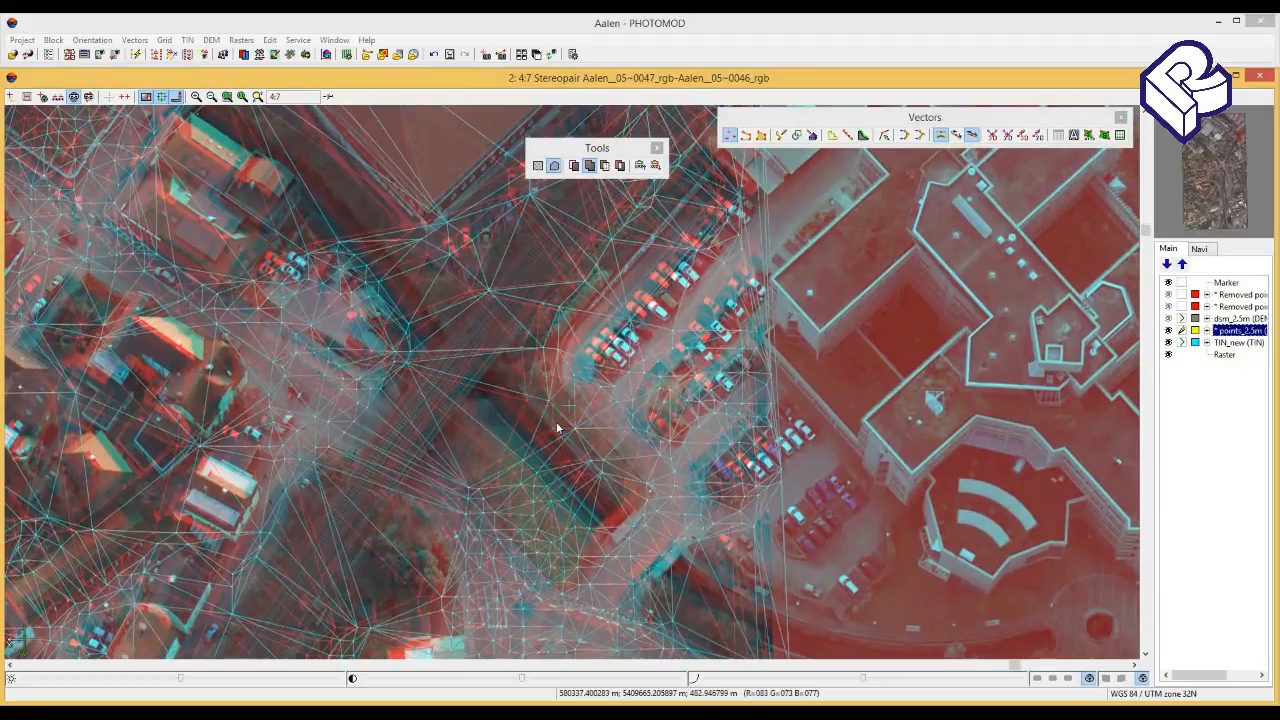
left_click_drag(557, 406, 559, 388)
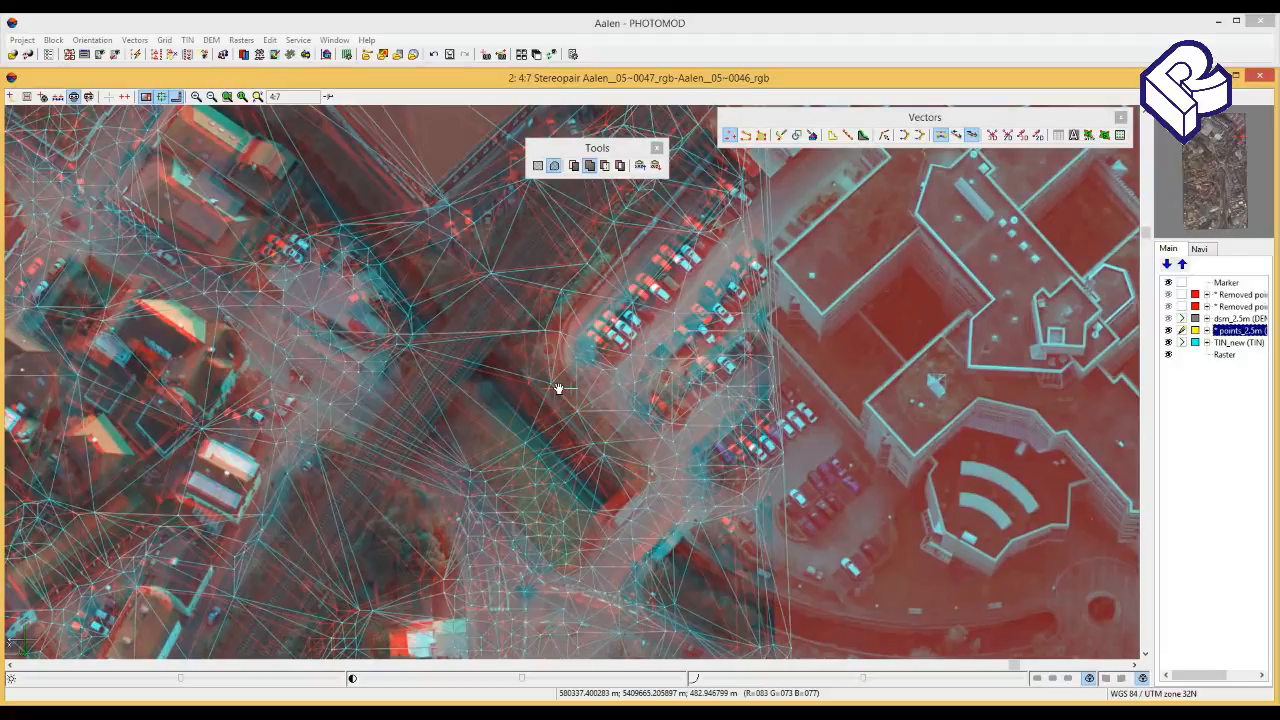
scroll(551, 377, "up", 3)
scroll(551, 377, "down", 3)
- Activate point input and place the marker for new ground points along the dark slope beside the car park
left_click(731, 135)
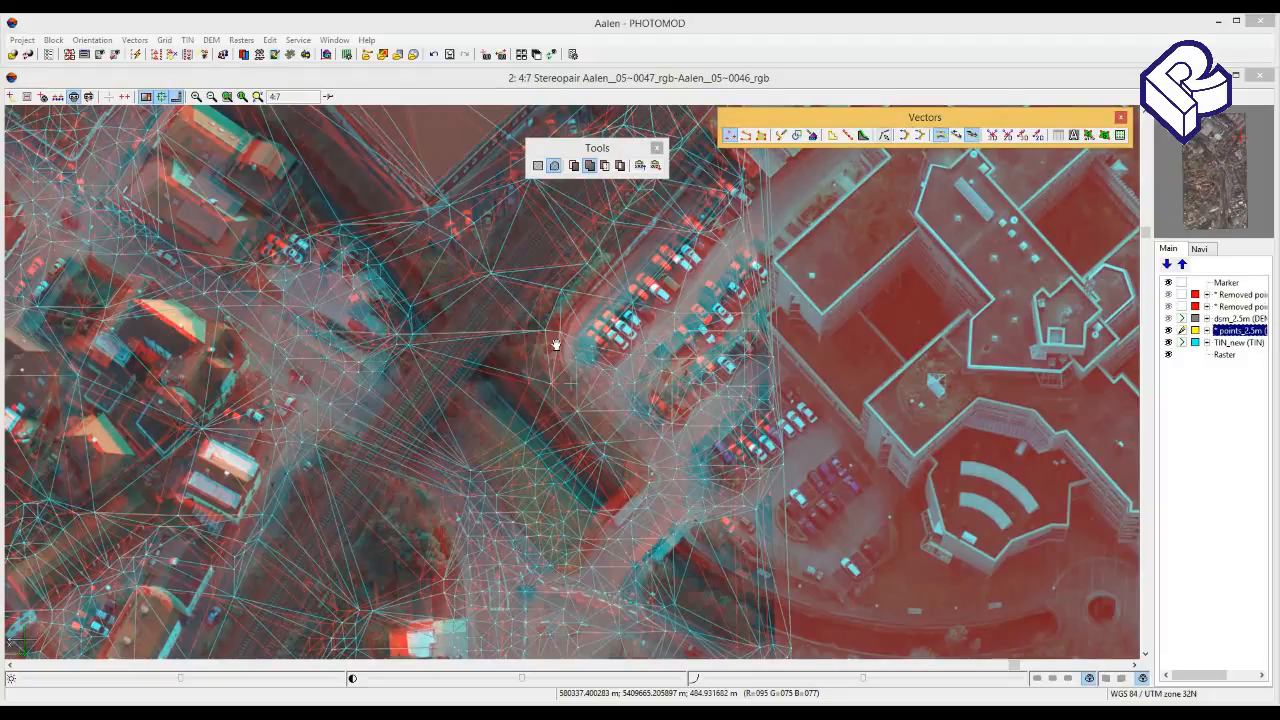
left_click(556, 403)
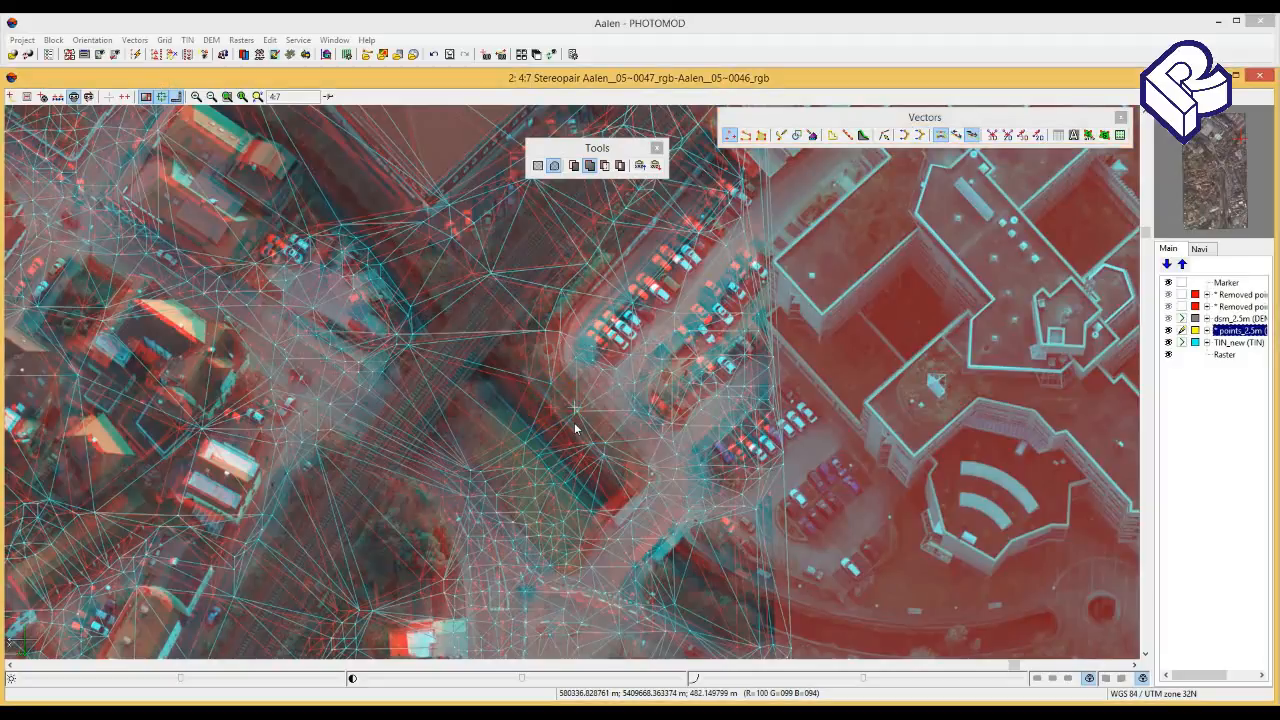
left_click(538, 400)
left_click(546, 411)
left_click(565, 428)
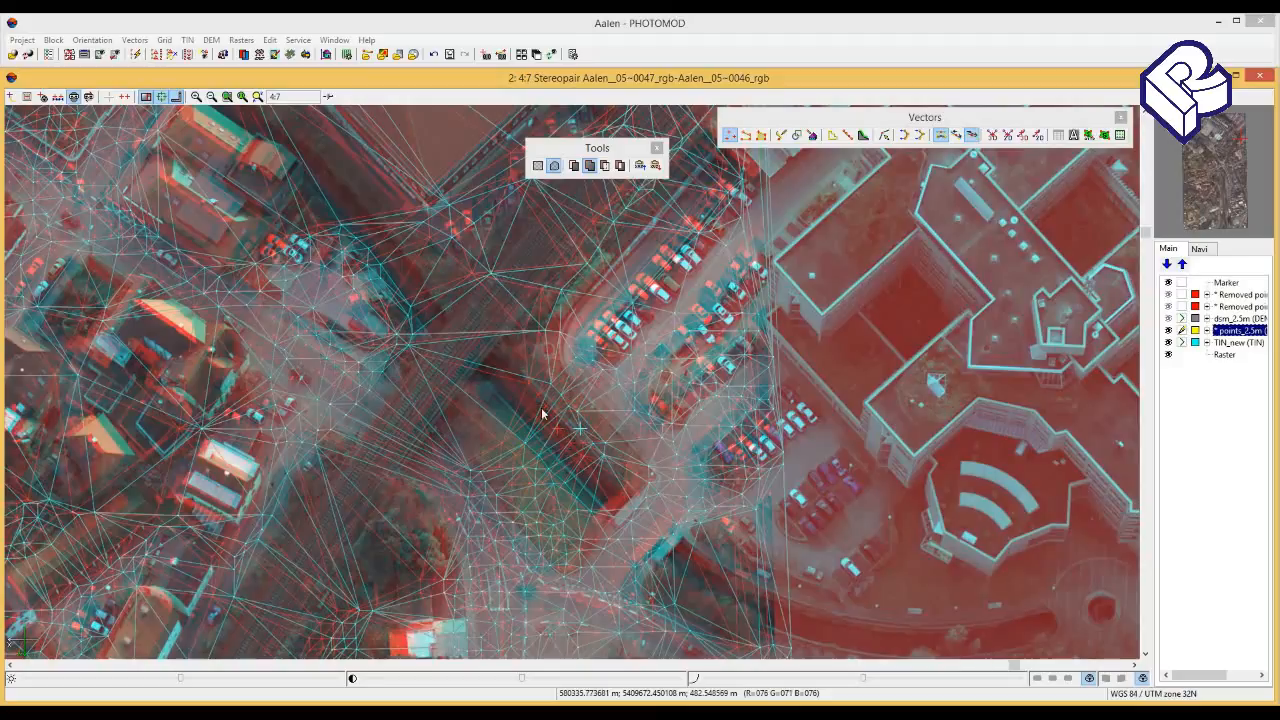
- Add ground points in stereo along the upper stretch of the dark slope beside the car park
left_click(537, 405)
left_click(518, 386)
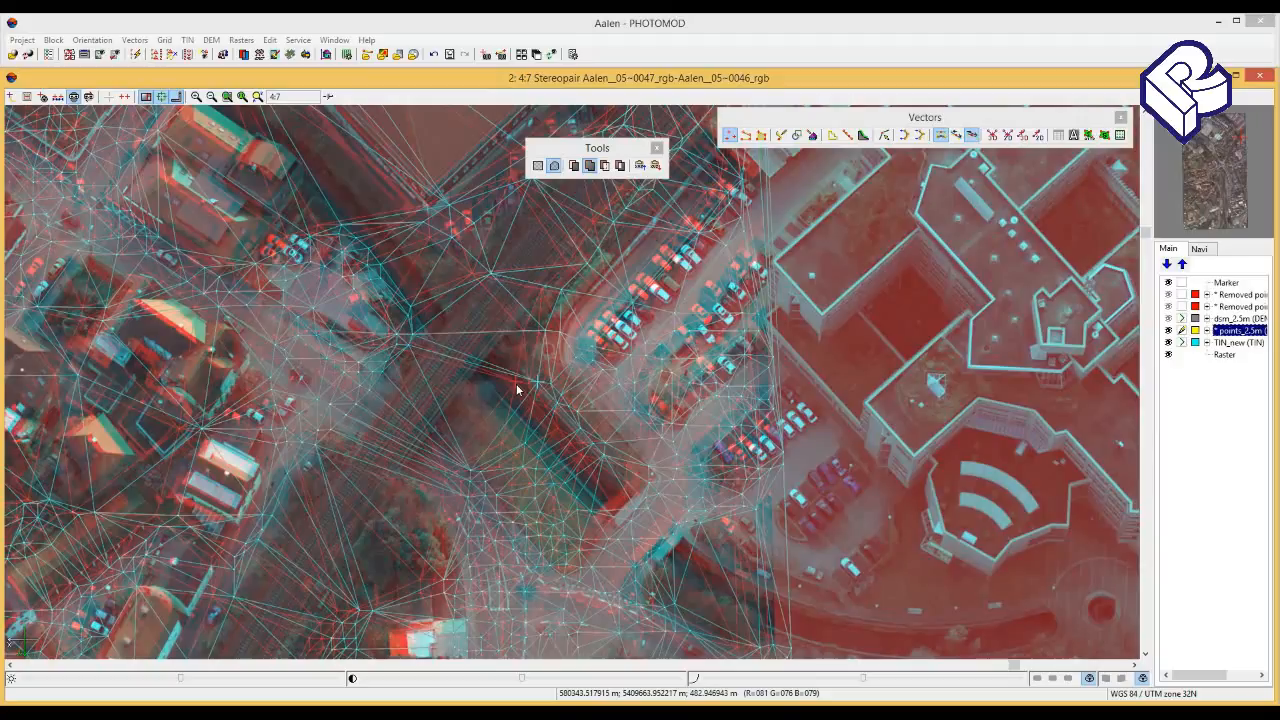
left_click(502, 378)
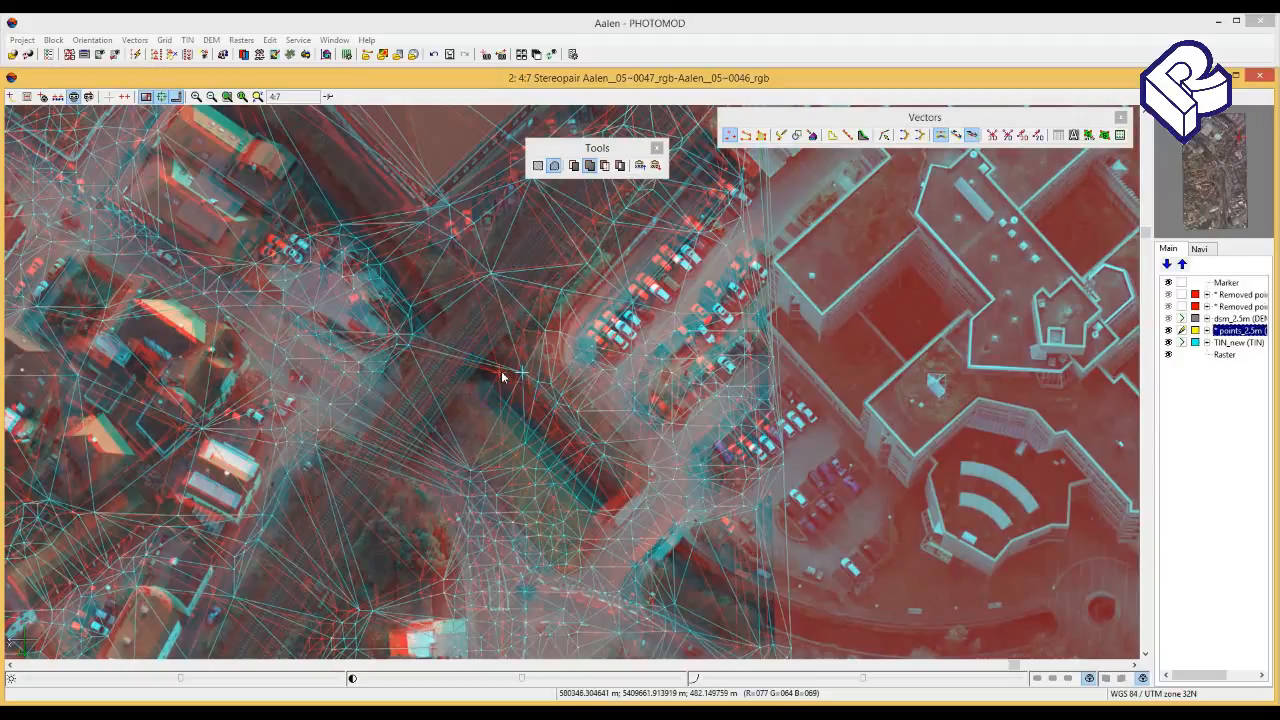
- Place ground points in stereo on the dark strip between the residential houses southwest of the large hall
left_click_drag(509, 436, 647, 313)
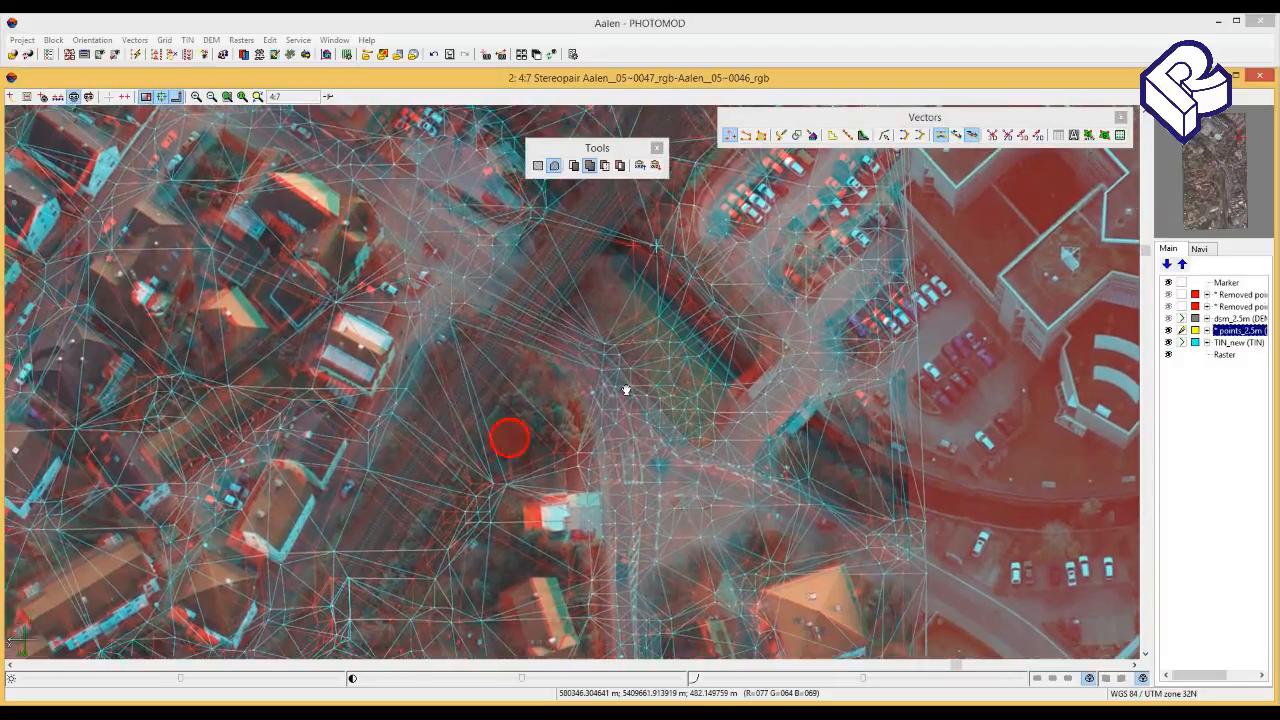
left_click_drag(577, 491, 677, 302)
left_click_drag(623, 423, 686, 335)
left_click(490, 322)
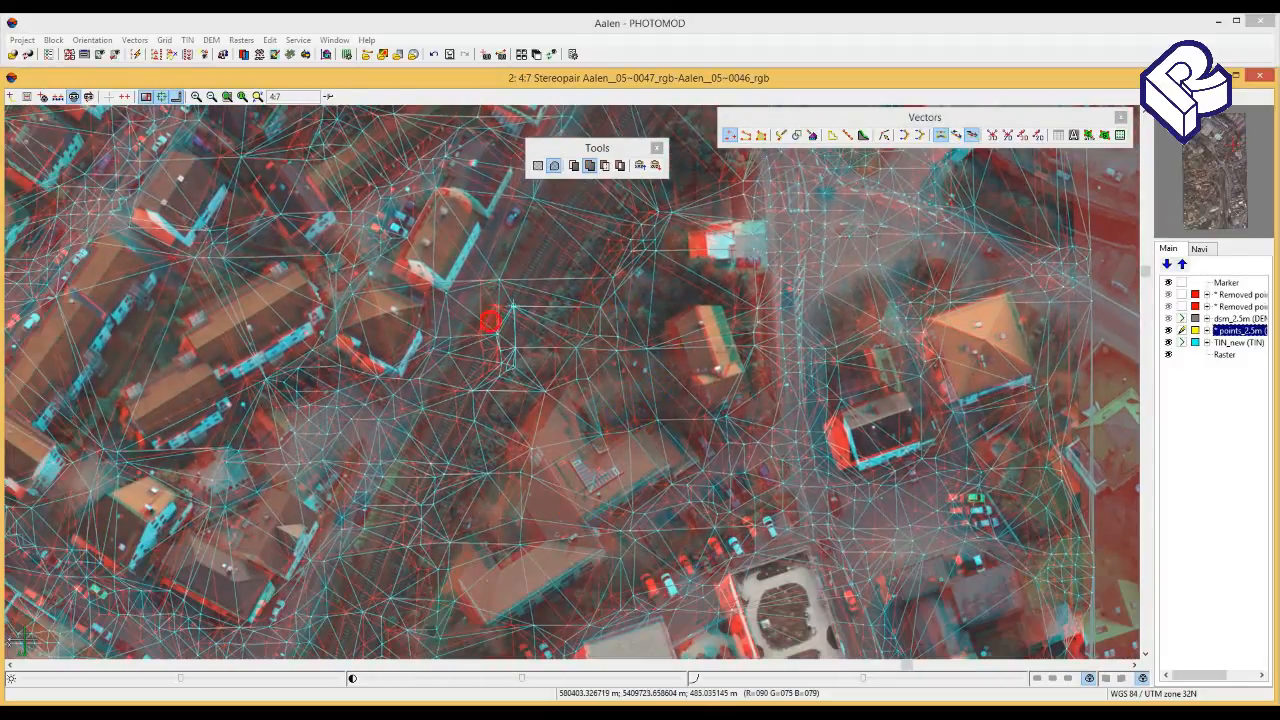
left_click(490, 352)
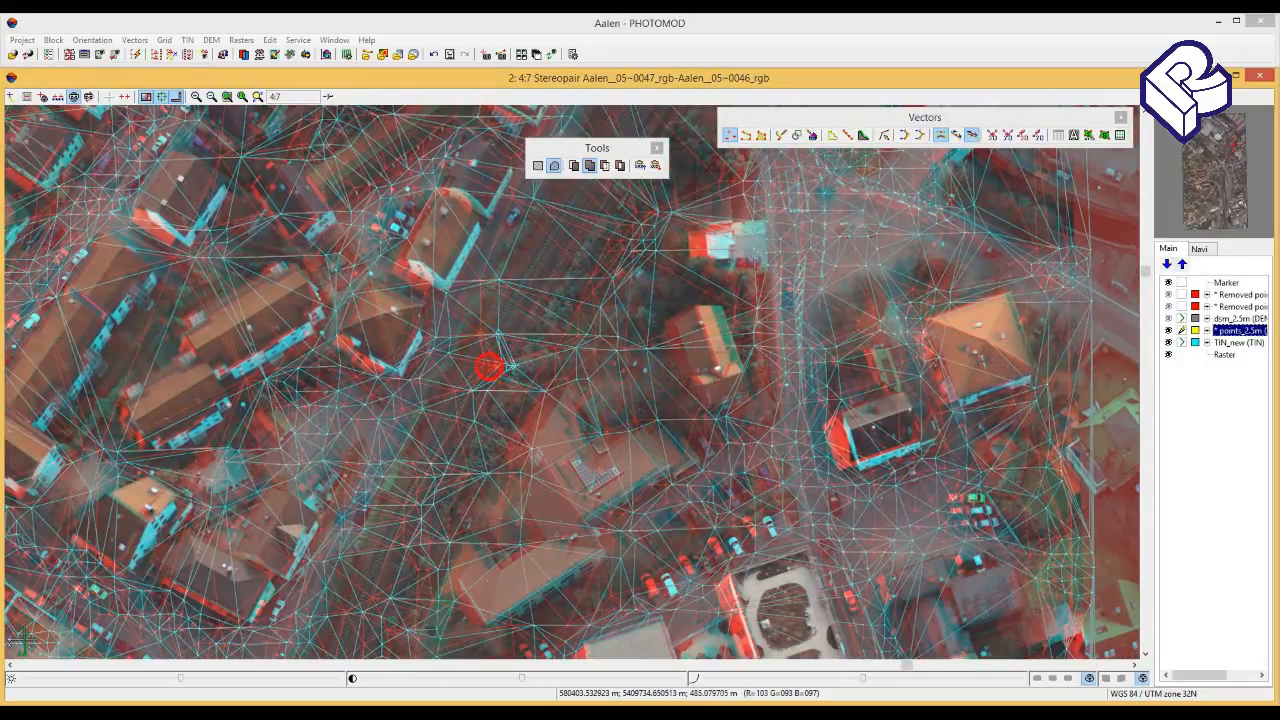
left_click(481, 346)
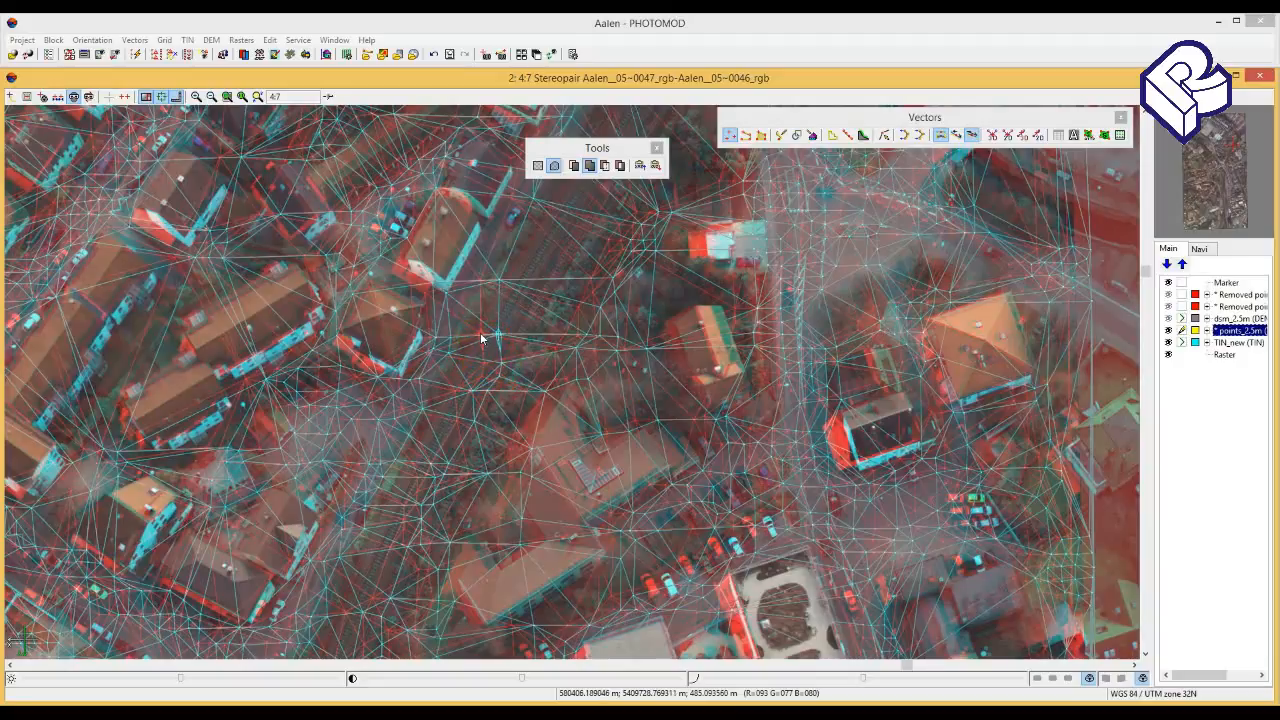
- Outline the wooded strip between the houses with polygon selection, delete the enclosed points and place new ground points there
left_click_drag(481, 338, 381, 516)
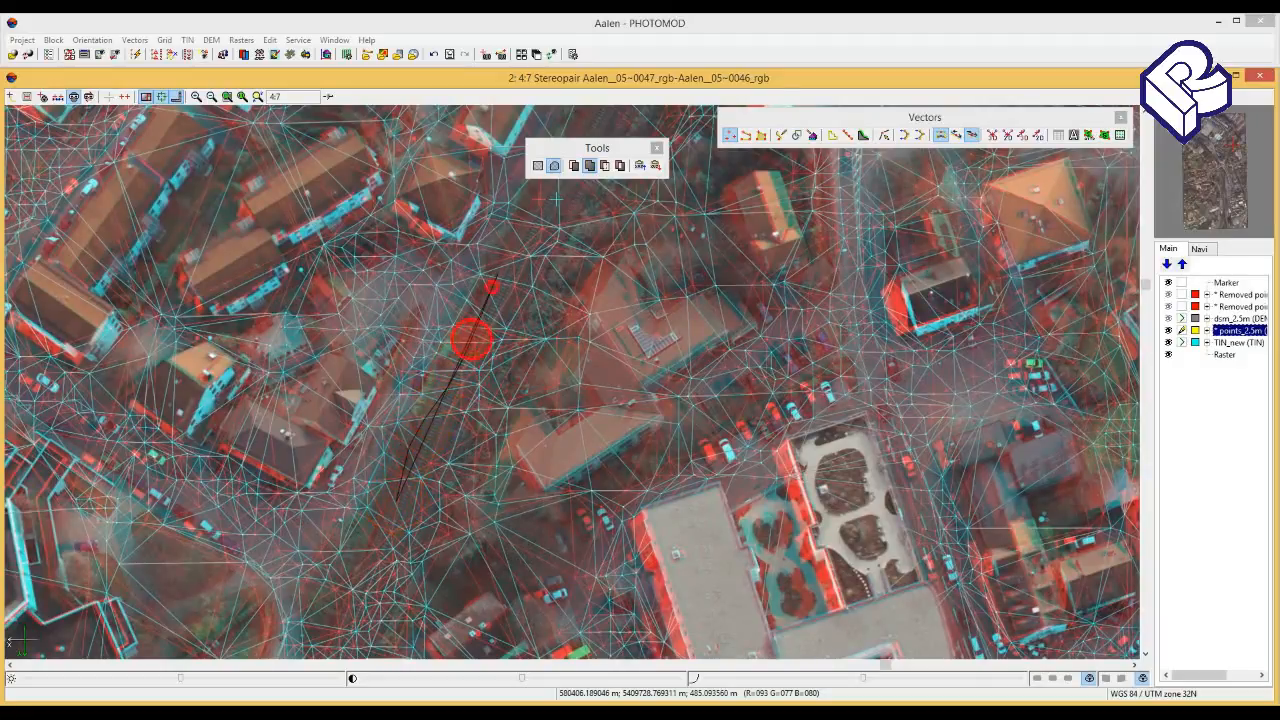
left_click(509, 222)
left_click(558, 223)
left_click(528, 302)
left_click(479, 407)
double_click(446, 476)
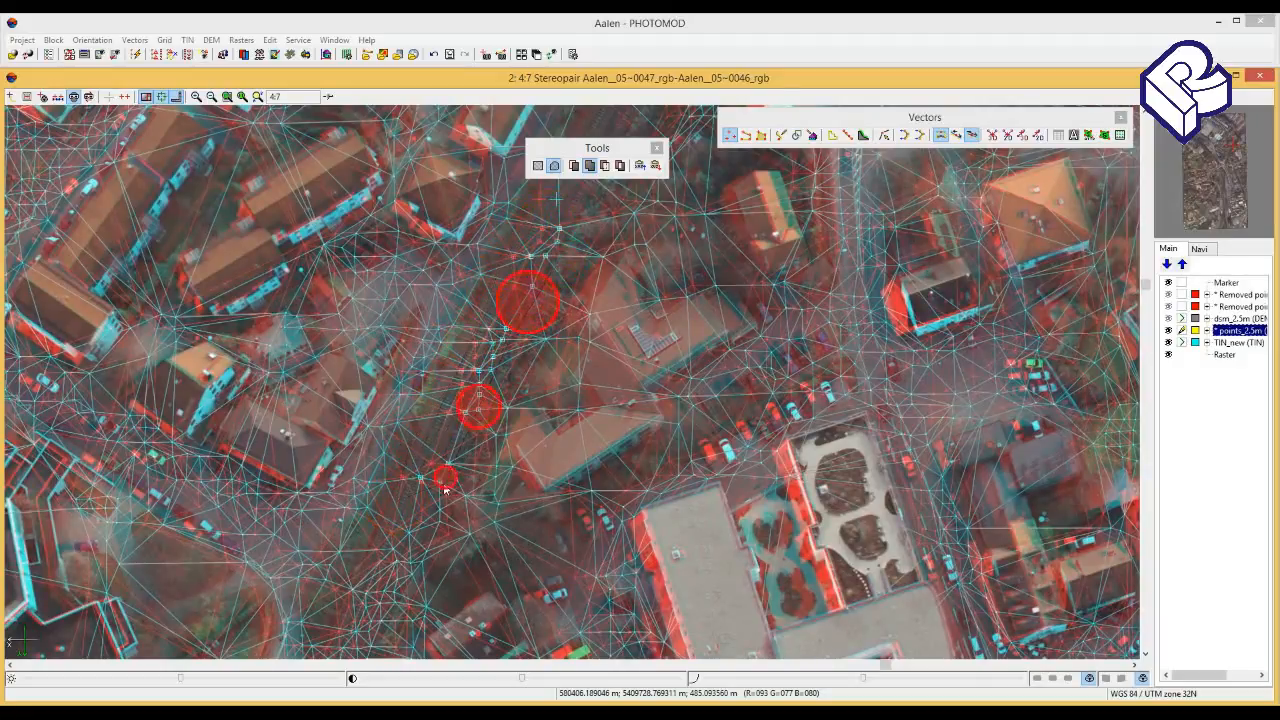
key("Delete")
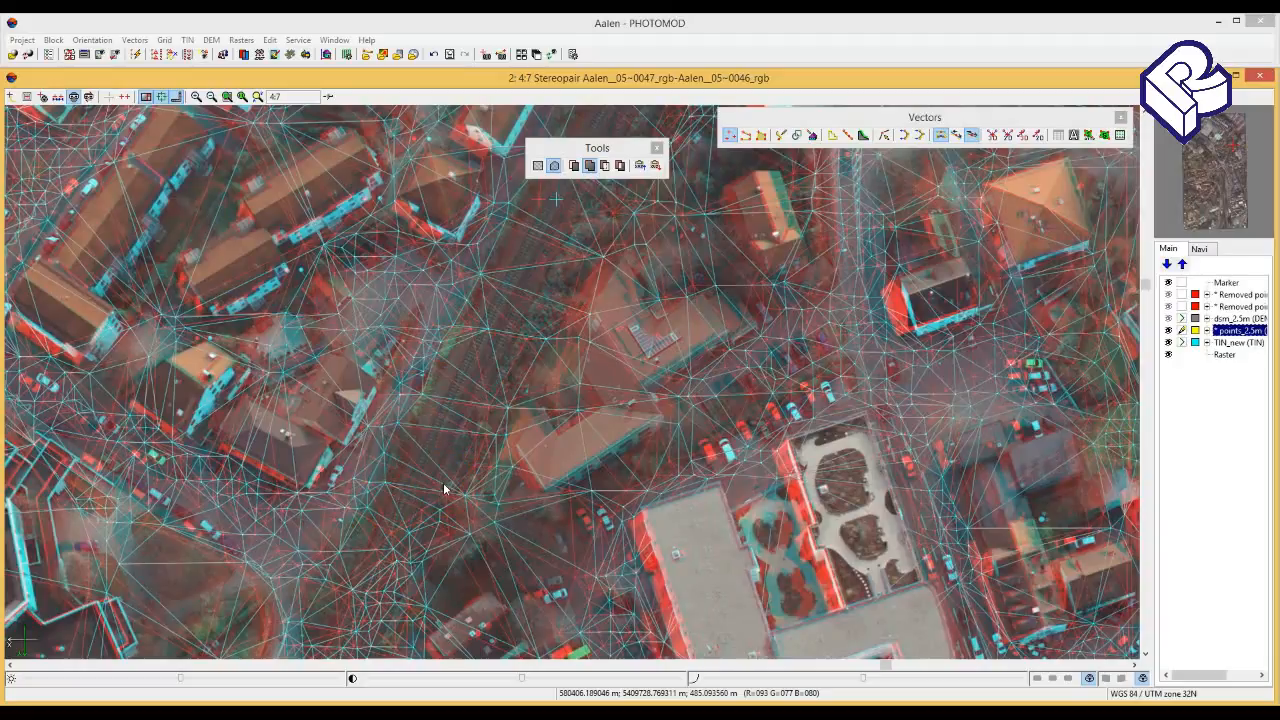
left_click(471, 329)
left_click(468, 375)
- Close the stereopair window and return to the block scheme
scroll(463, 392, "down", 2)
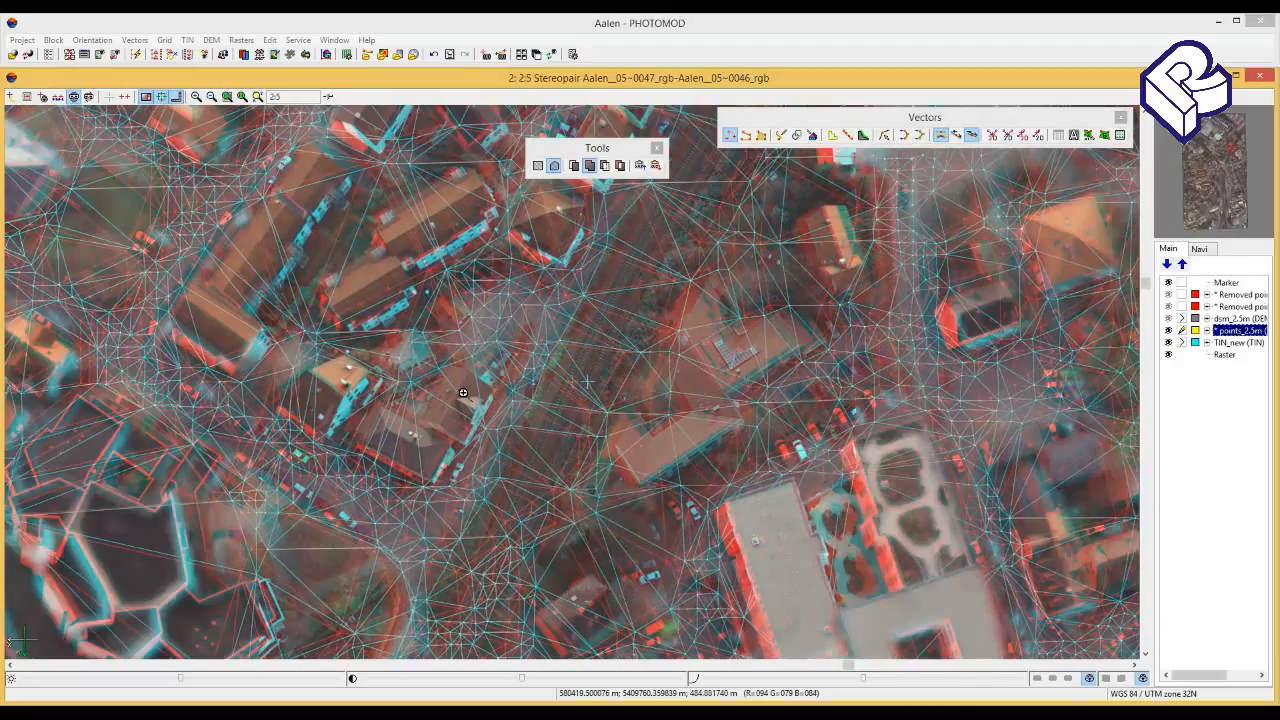
scroll(463, 392, "down", 1)
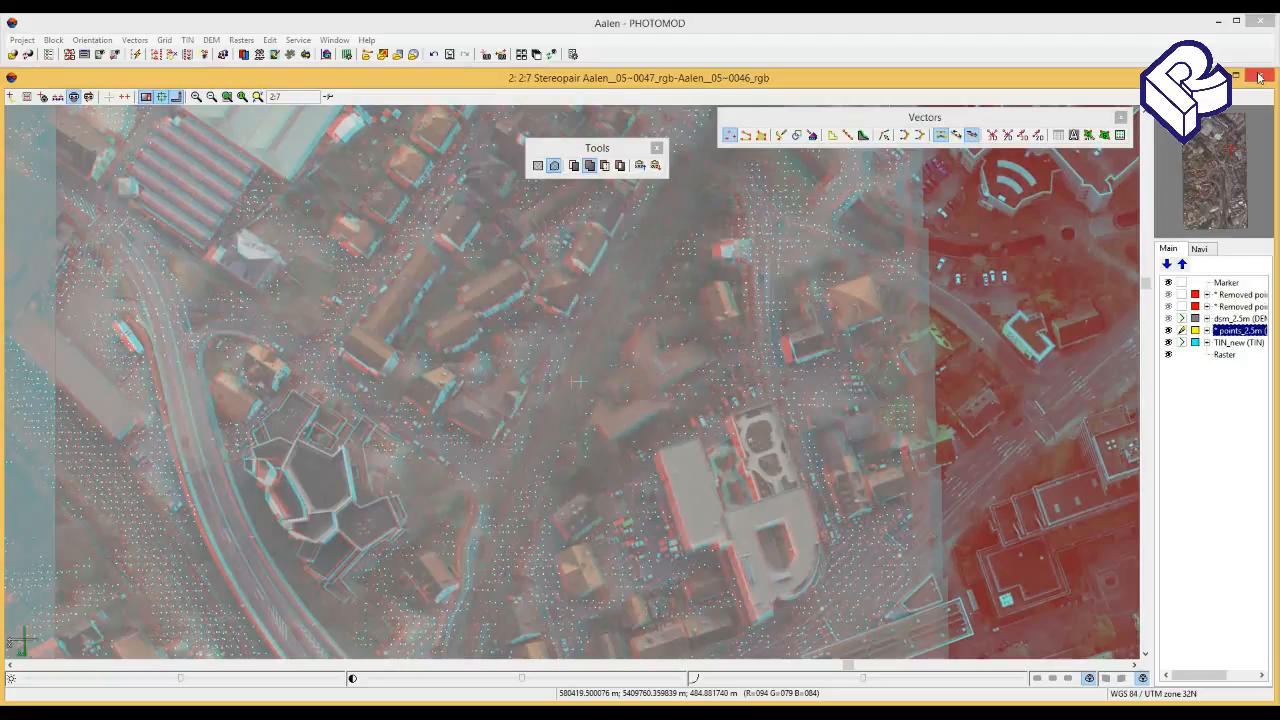
left_click(1259, 78)
left_click(831, 621)
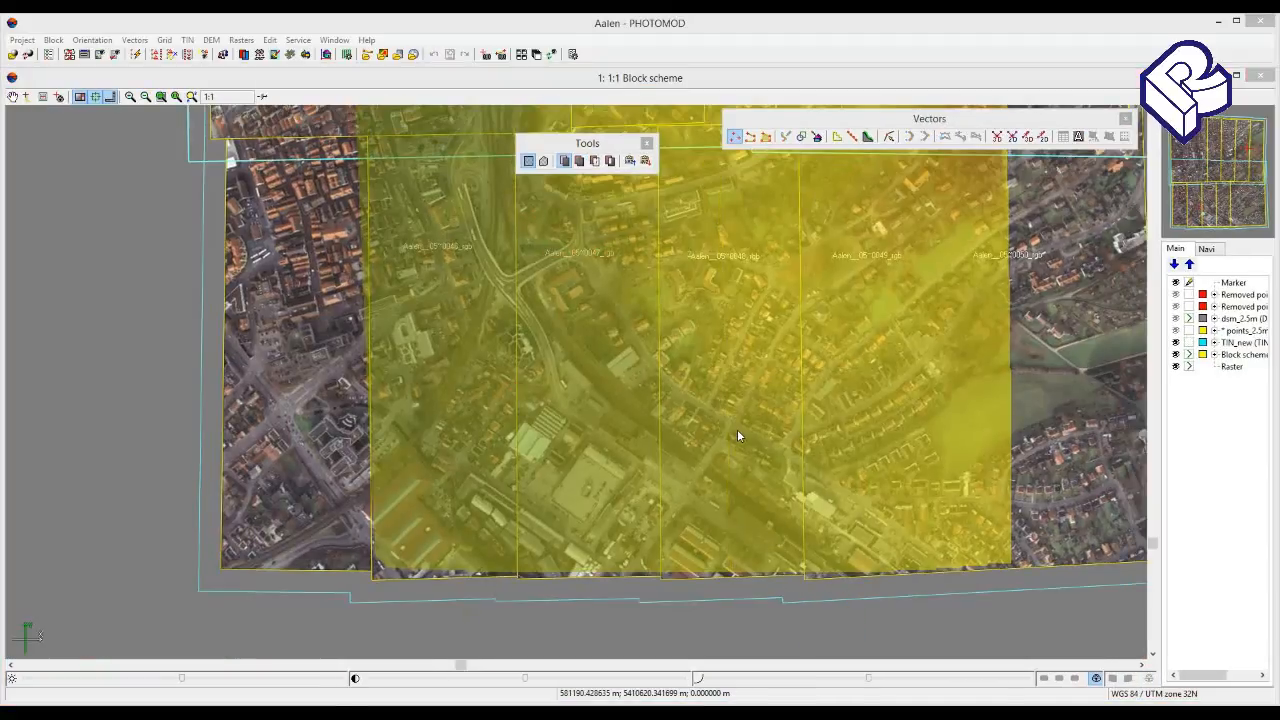
left_click_drag(672, 354, 628, 382)
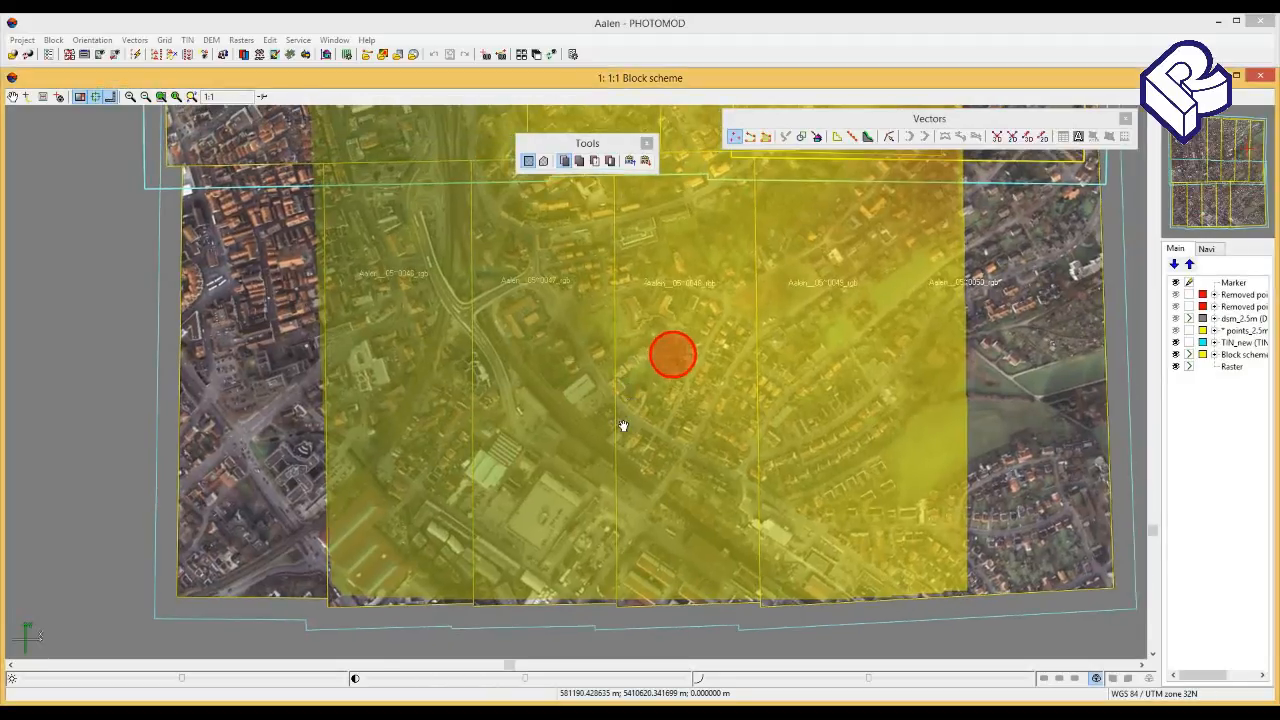
left_click_drag(622, 426, 630, 396)
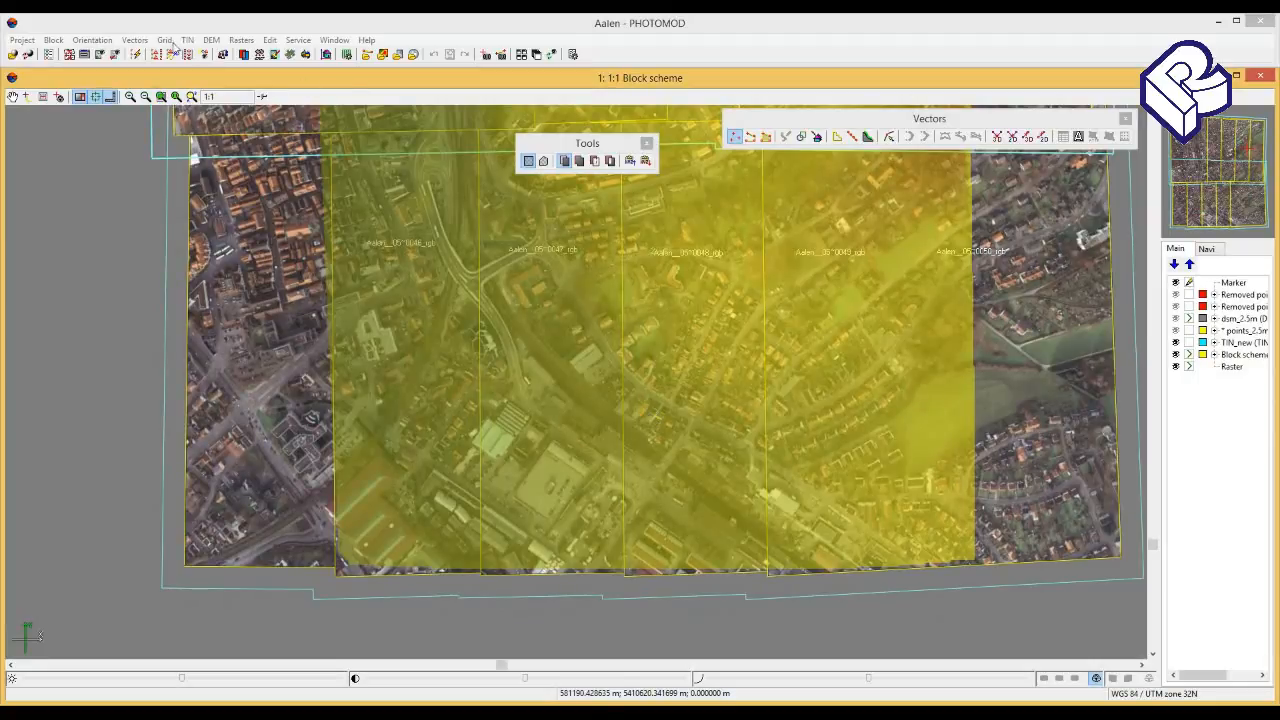
- Load the vector files breaklines.x-data and overpass.x-data, creating a separate layer for each file
left_click(134, 41)
left_click(163, 86)
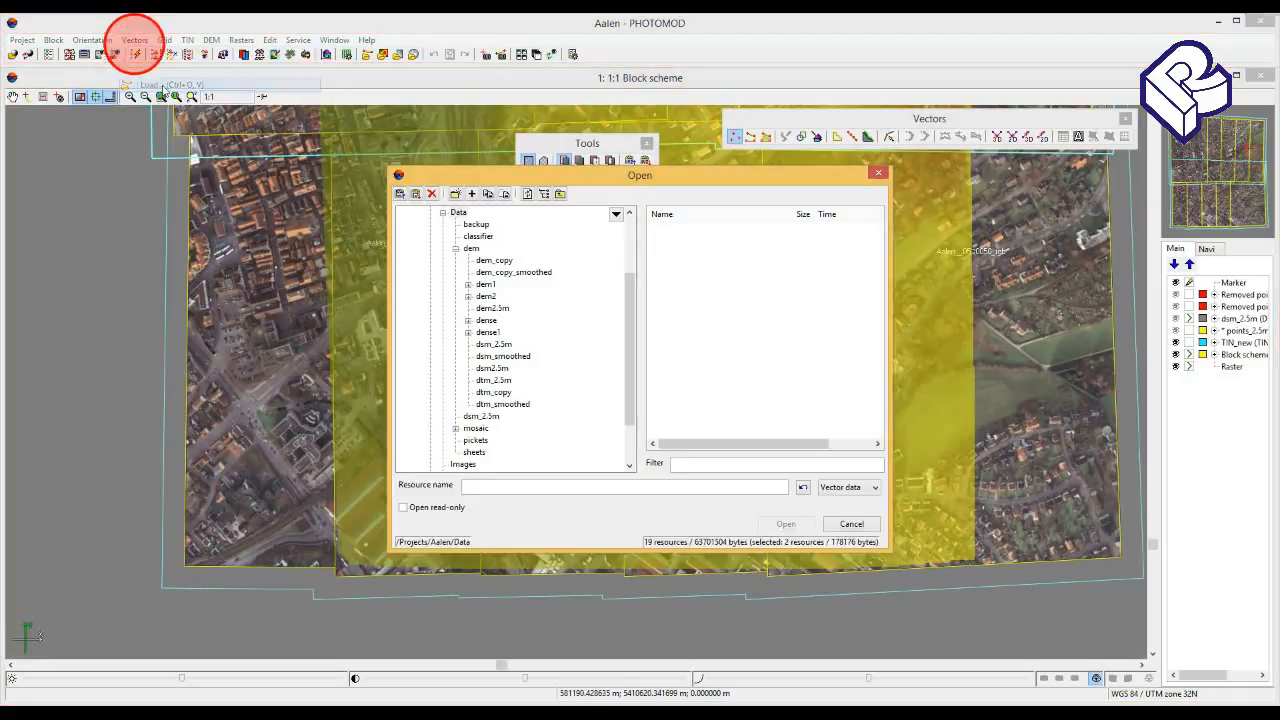
left_click(686, 369)
left_click(686, 355, "ctrl")
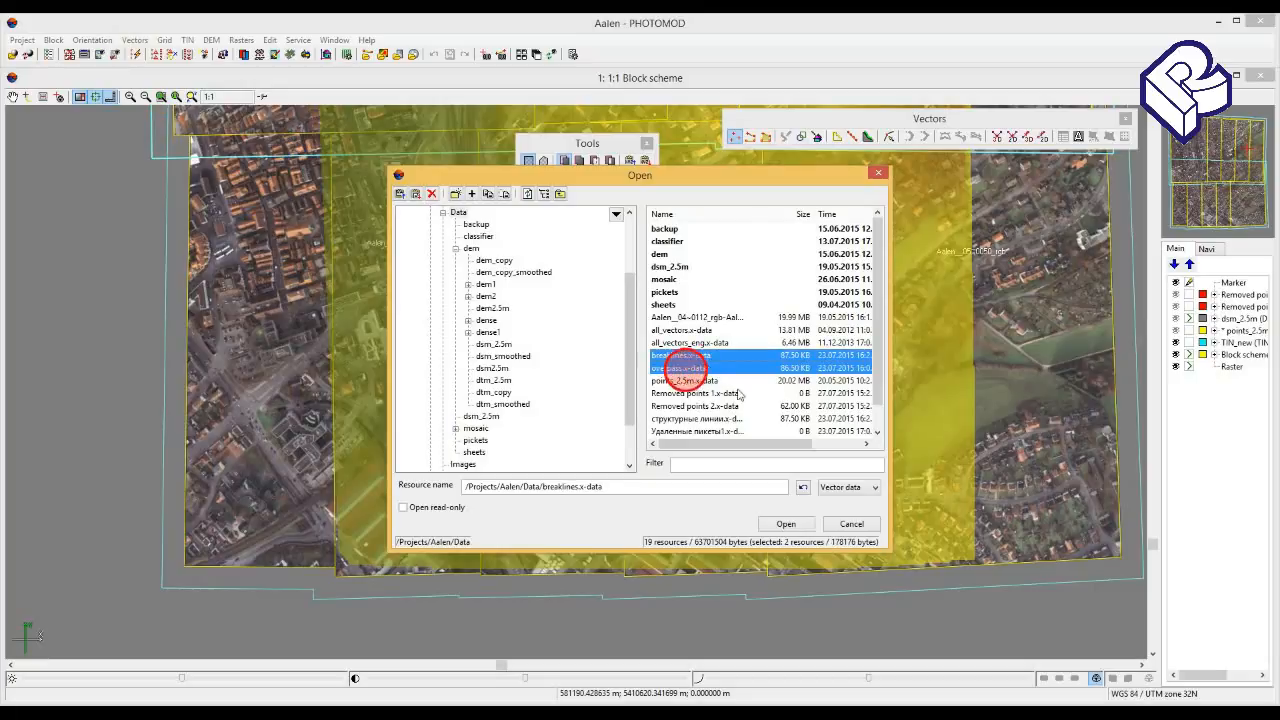
left_click(785, 525)
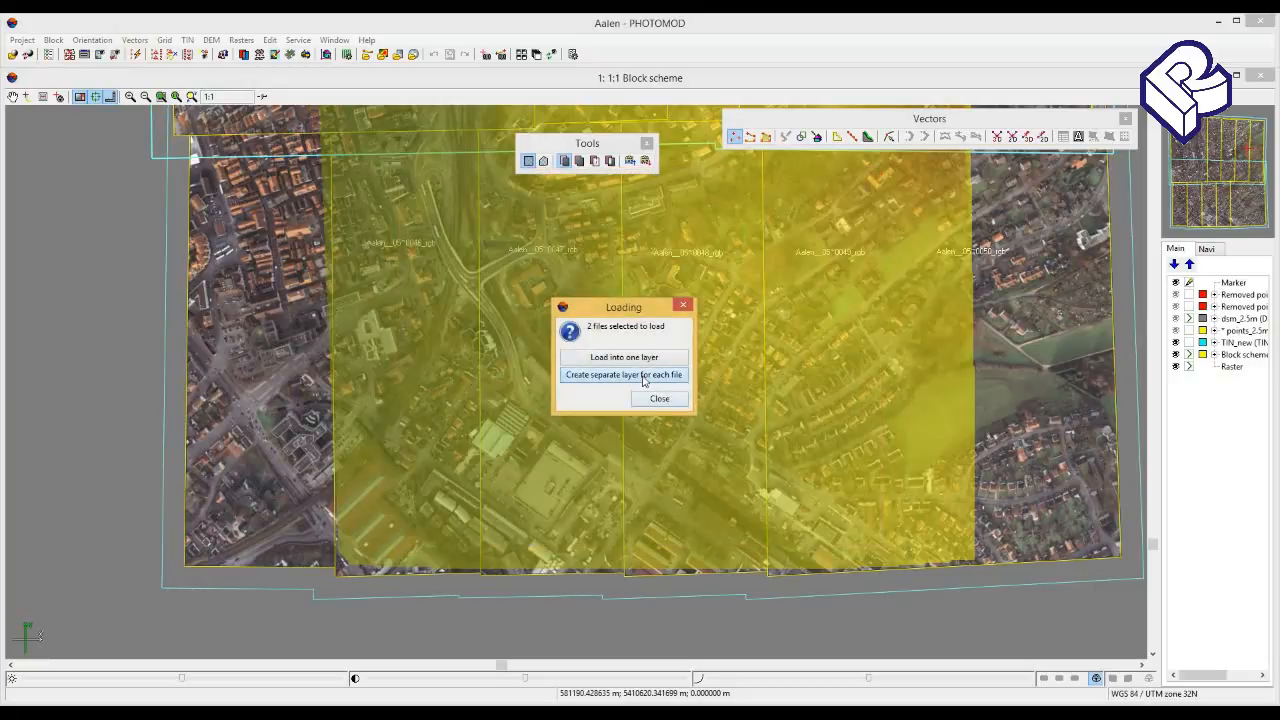
left_click(644, 376)
left_click(645, 524)
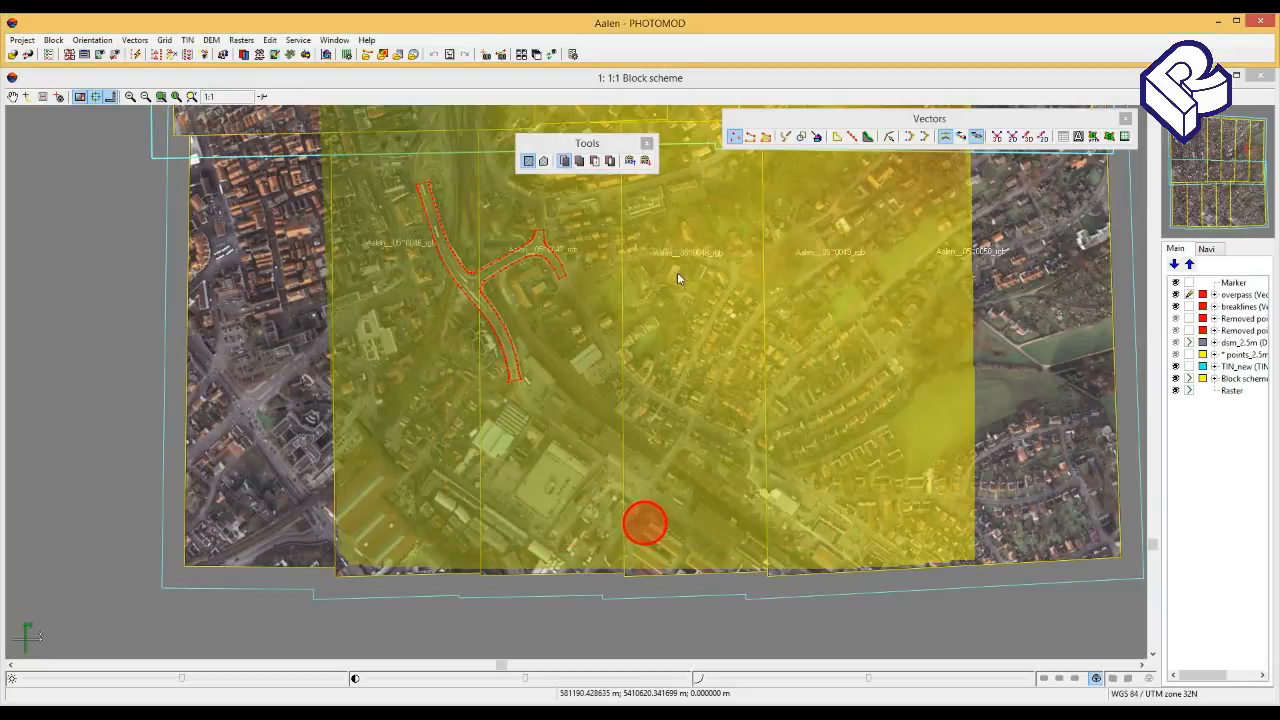
- Examine the loaded breaklines and overpass outlines across the block scheme
left_click_drag(677, 274, 654, 446)
left_click_drag(659, 299, 659, 382)
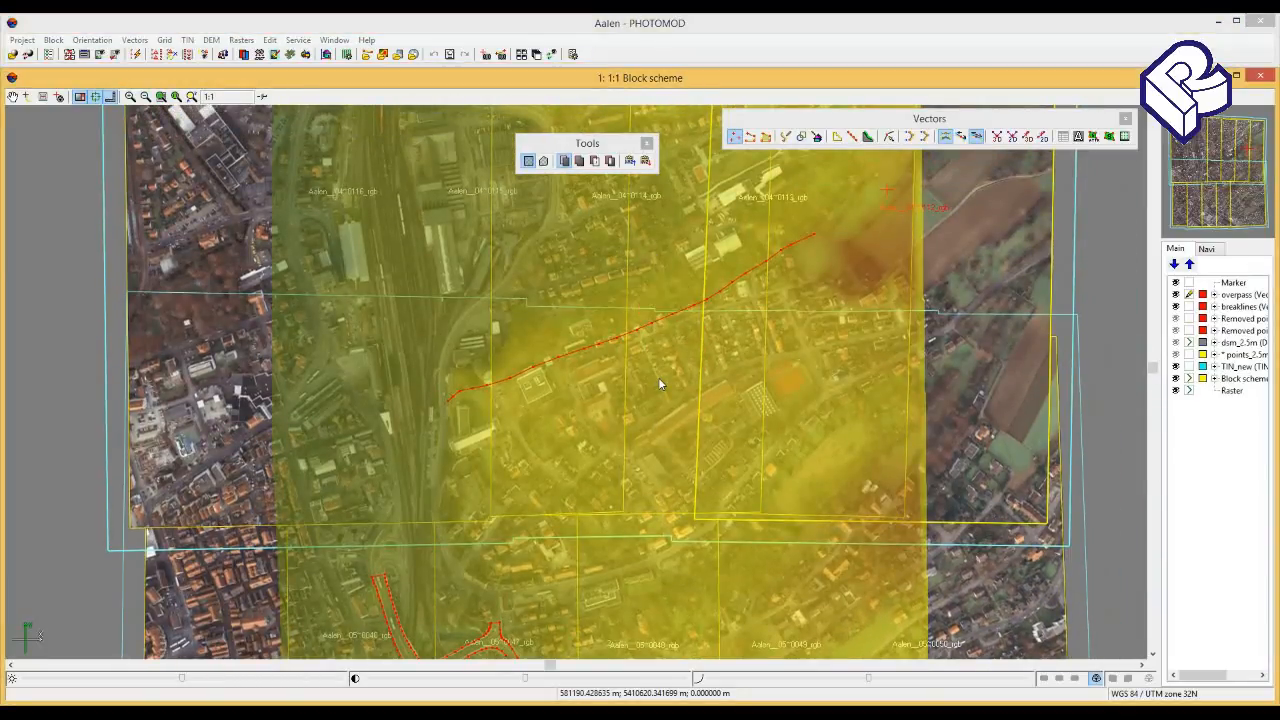
left_click_drag(652, 332, 646, 489)
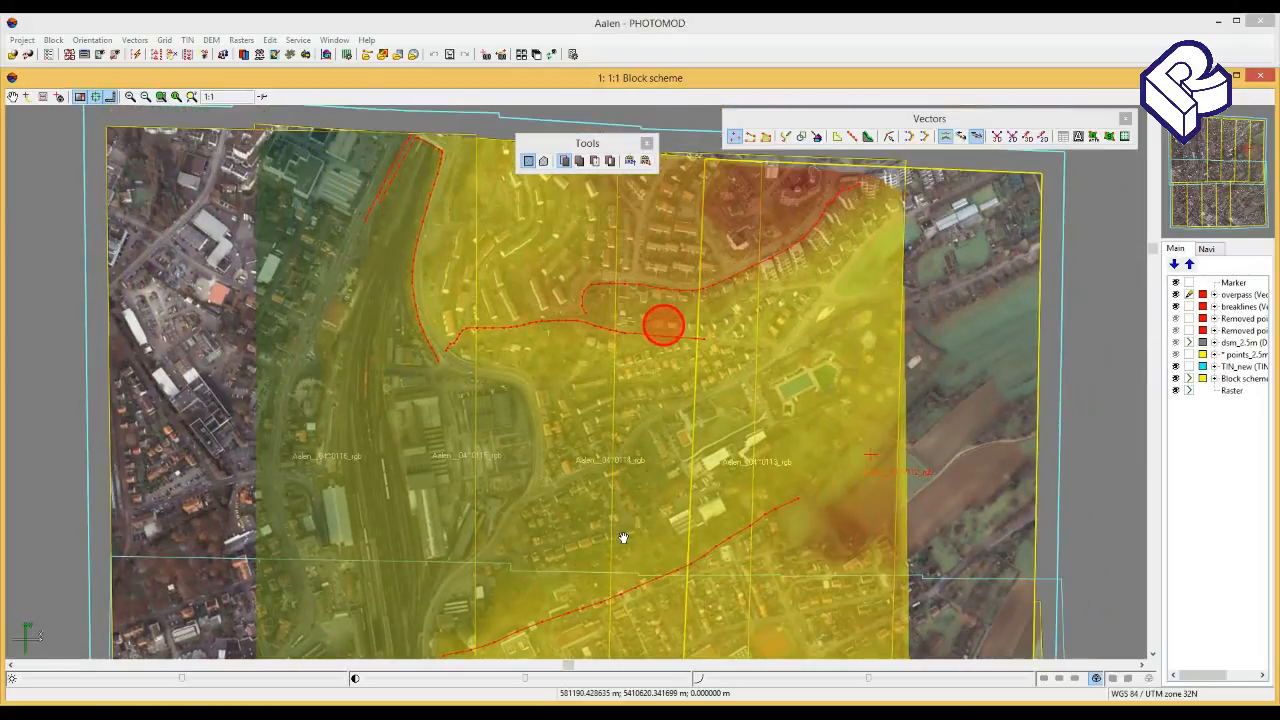
left_click_drag(623, 538, 677, 431)
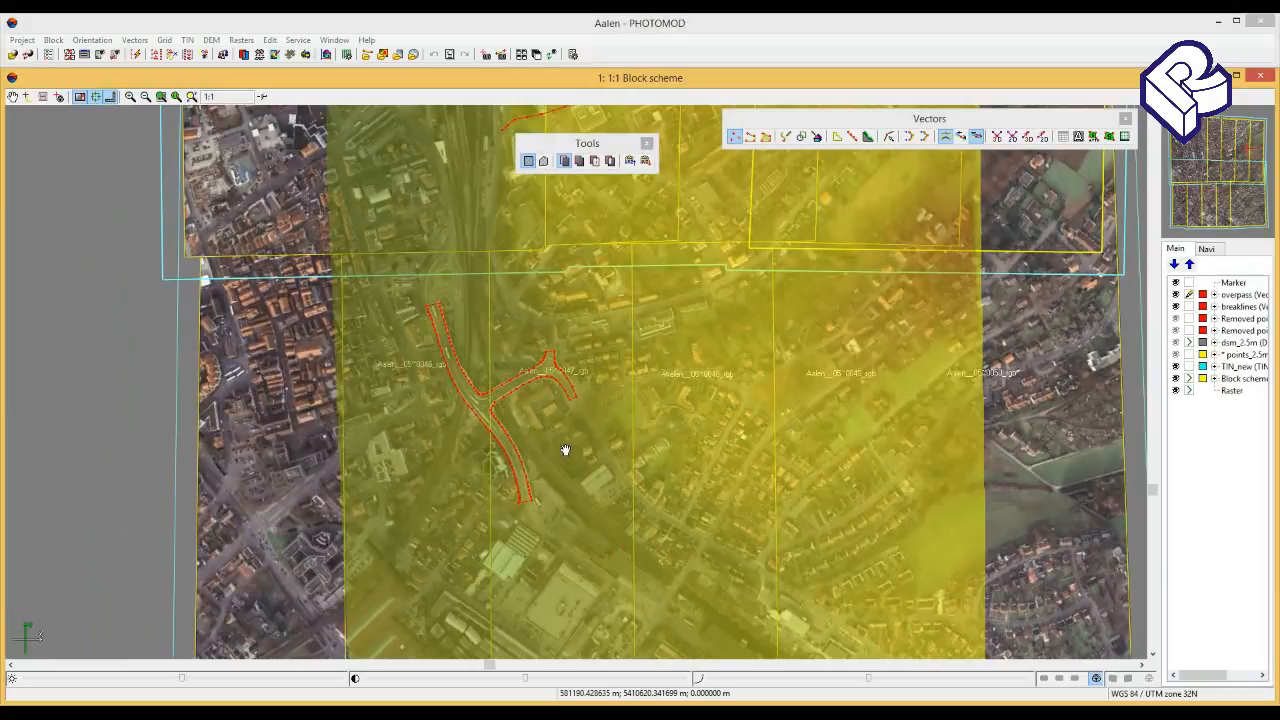
left_click_drag(565, 450, 631, 448)
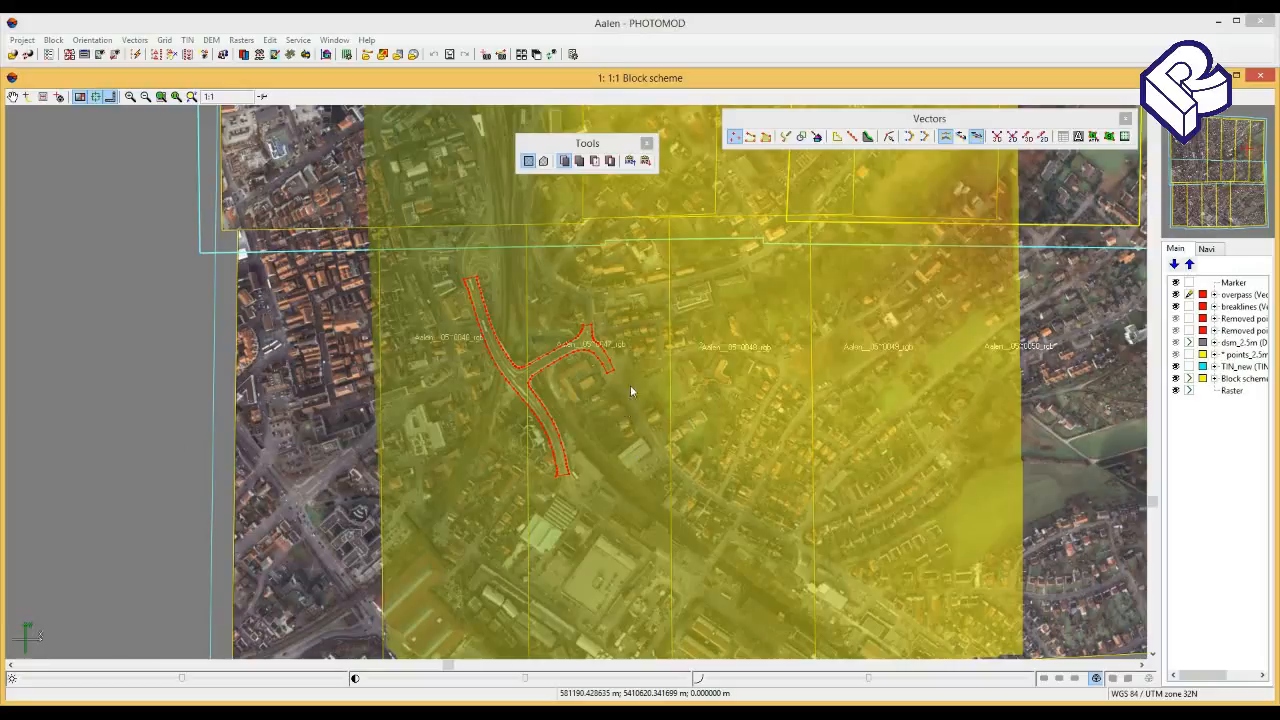
left_click_drag(663, 308, 653, 352)
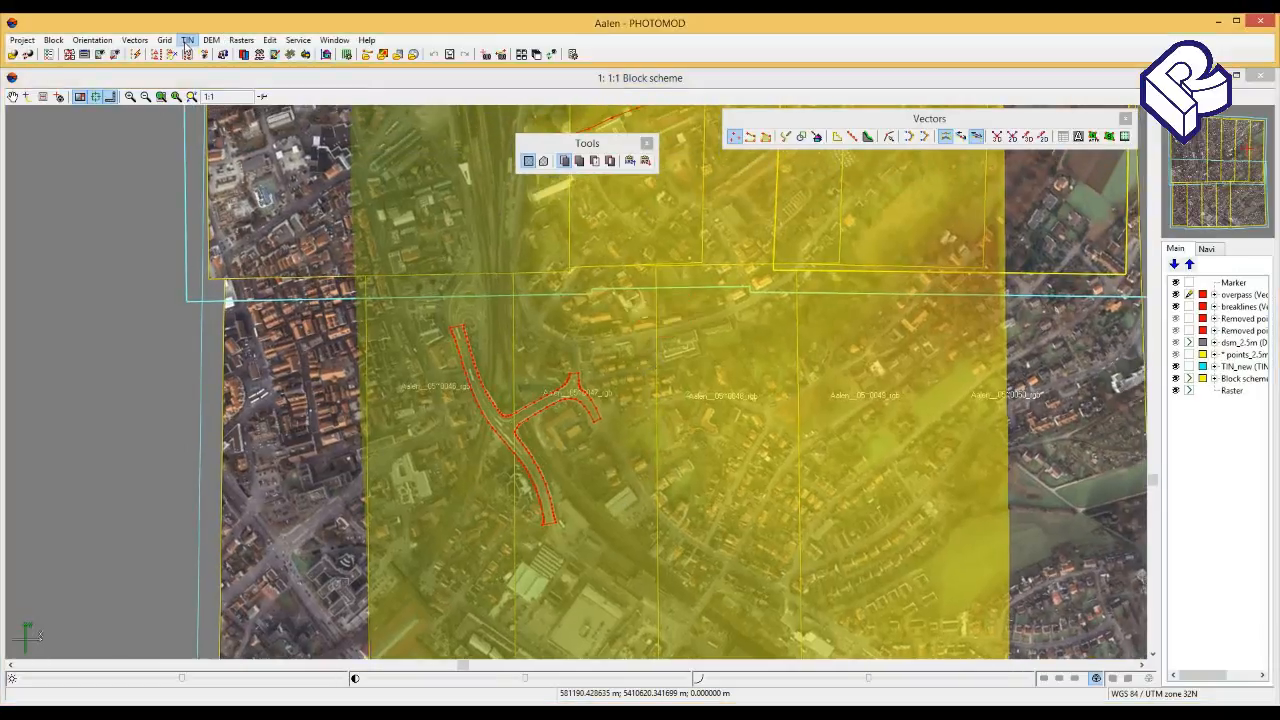
- Create a TIN from the breaklines, overpass and points_2.5m layers, excluding Removed points 2, with a convex border
left_click(185, 40)
left_click(225, 138)
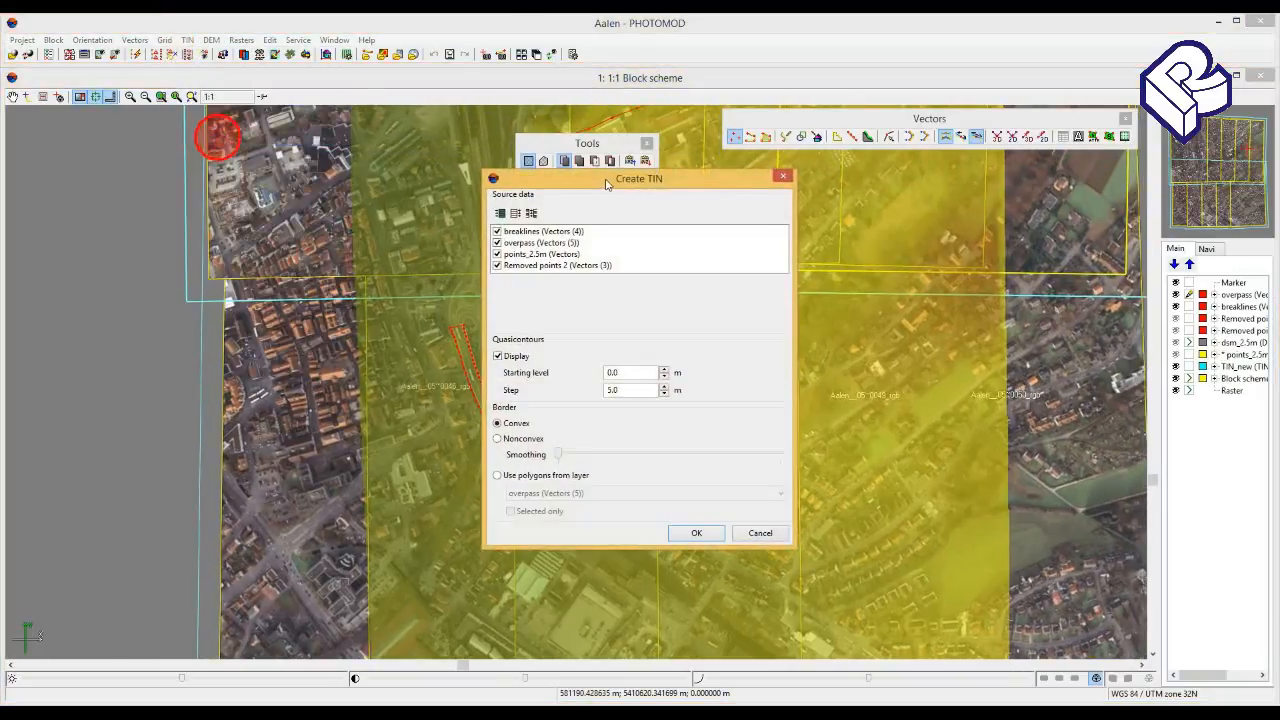
left_click_drag(602, 179, 694, 217)
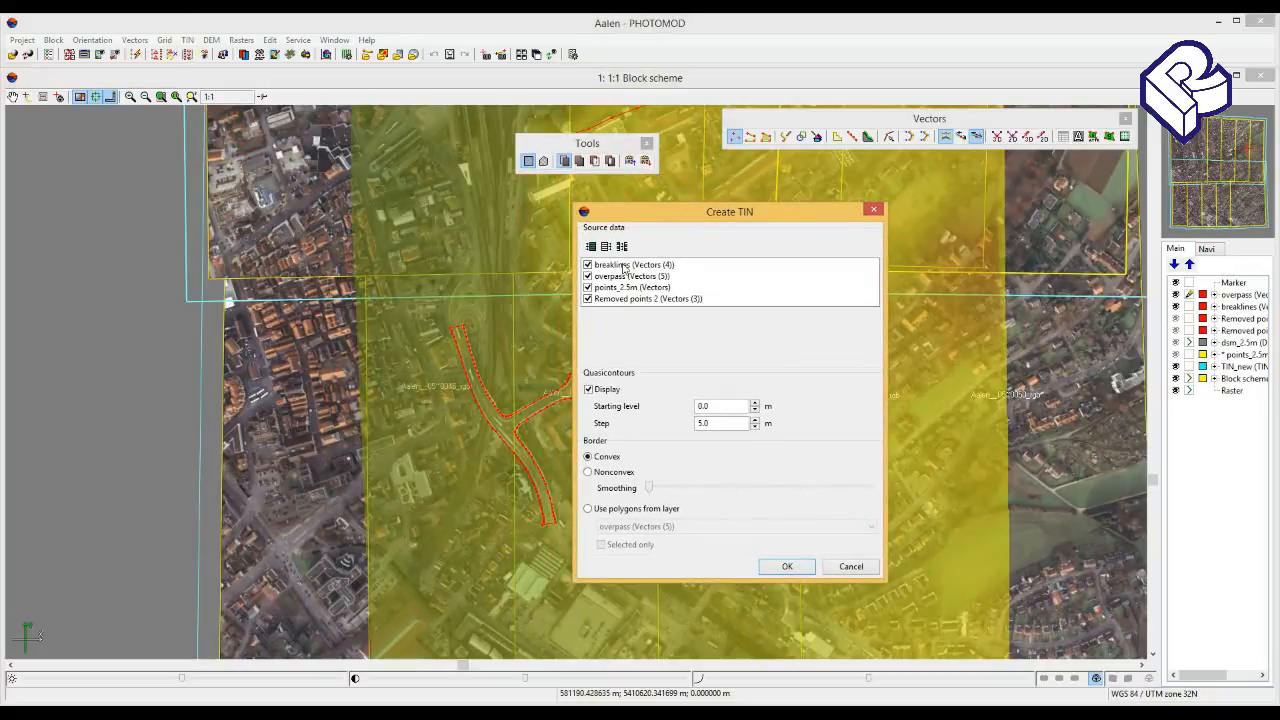
left_click(588, 299)
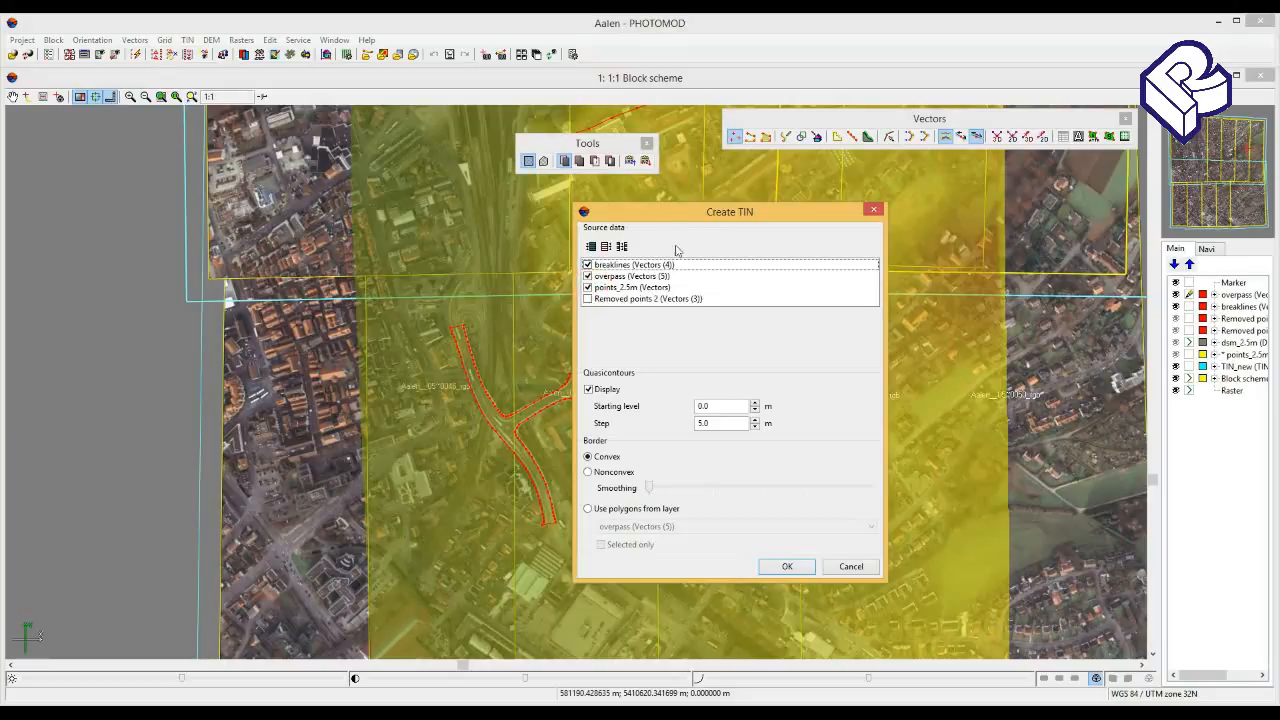
left_click_drag(672, 212, 666, 182)
left_click(778, 537)
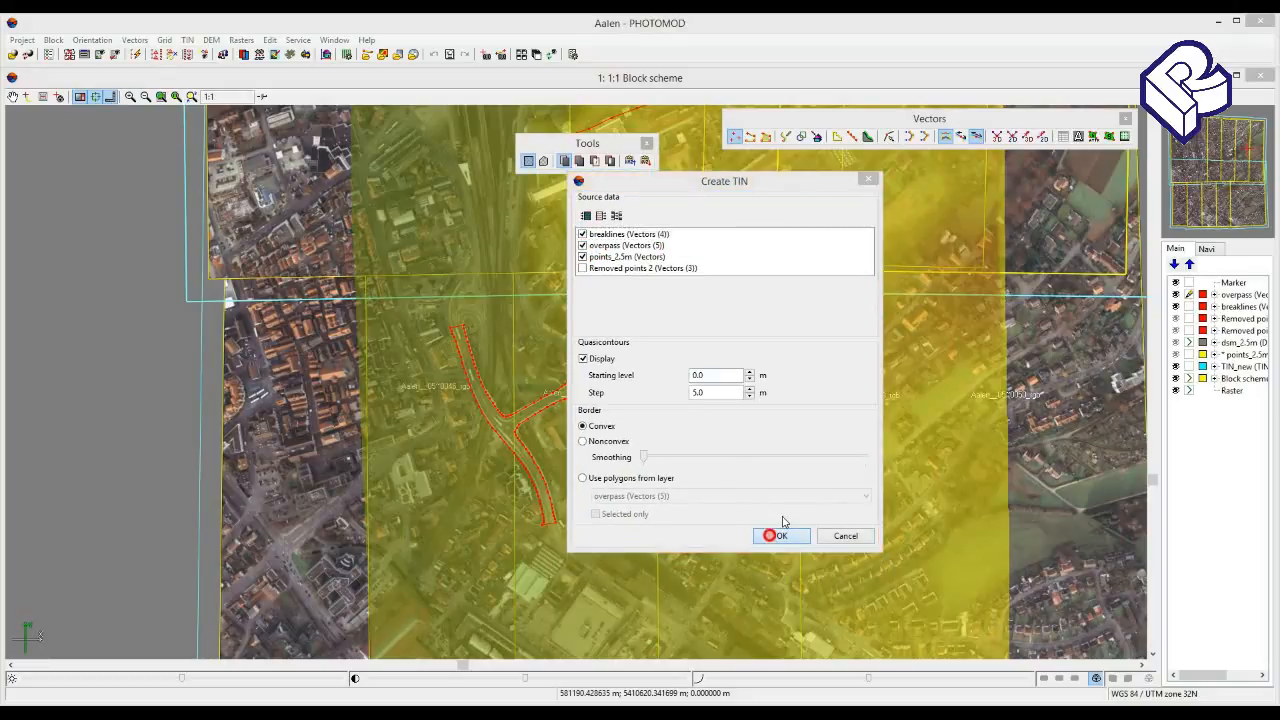
- Examine the new TIN and its quasicontours around the overpass and the northern part of the block
mouse_move(719, 335)
left_mouse_down()
mouse_move(692, 391)
mouse_move(698, 335)
left_mouse_up()
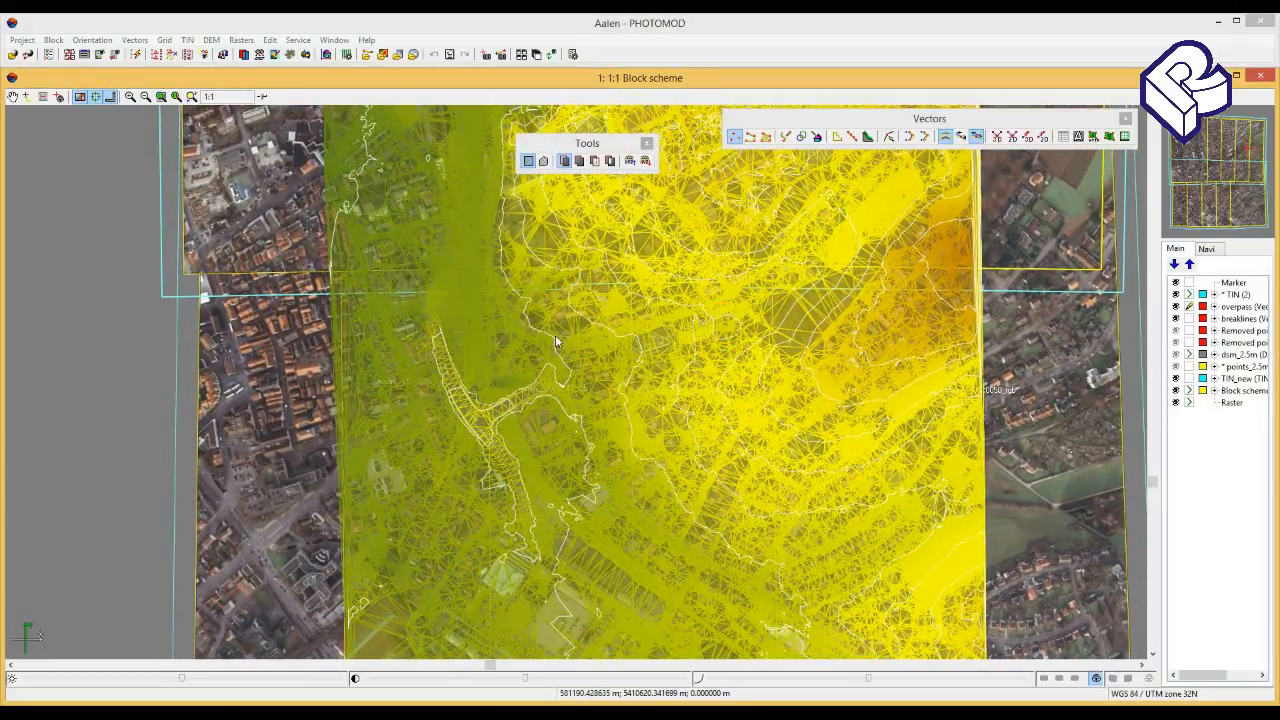
left_click_drag(628, 290, 614, 443)
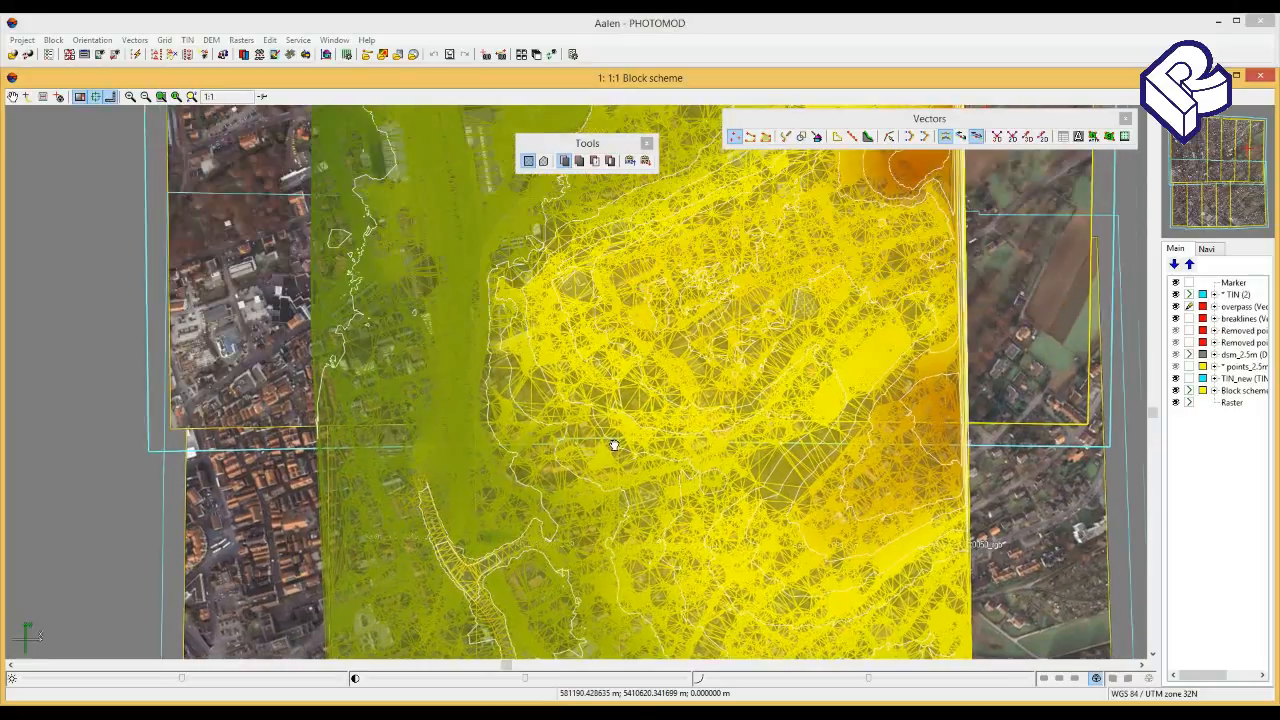
left_click_drag(670, 309, 640, 414)
left_click_drag(641, 516, 695, 314)
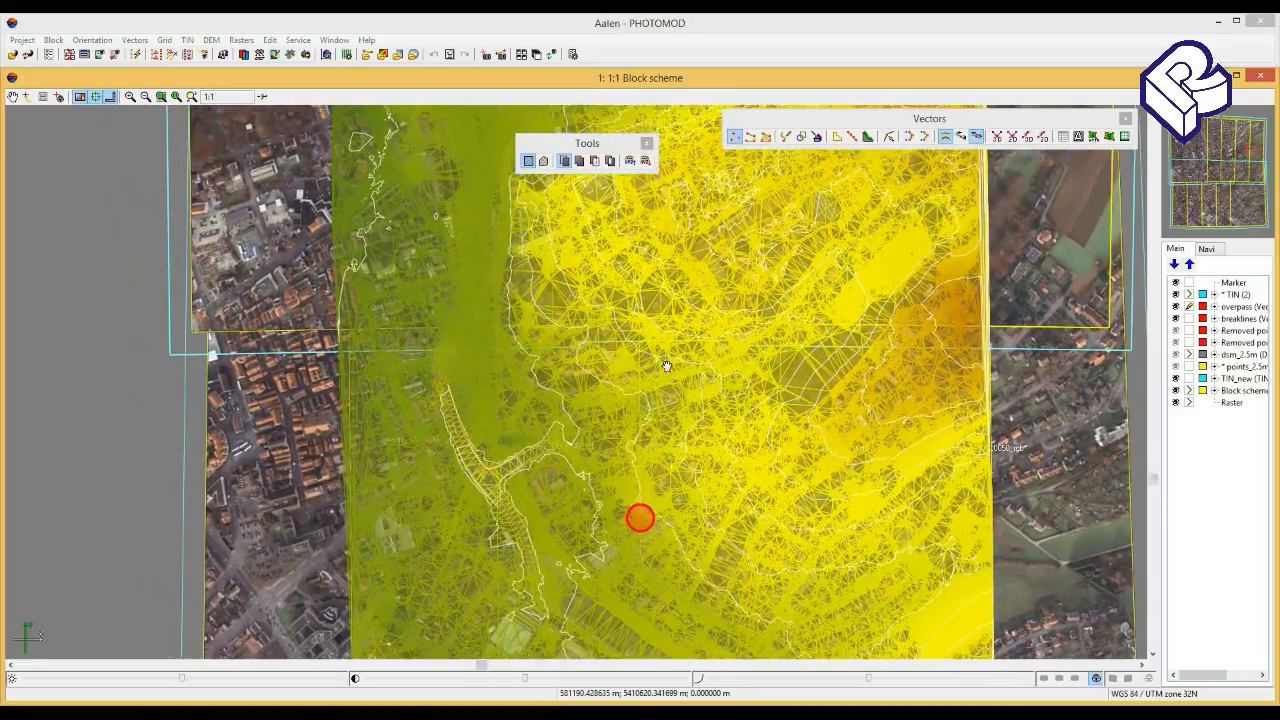
left_click_drag(669, 457, 659, 352)
- Close the TIN (2) layer without saving it and close the overpass and breaklines layers
right_click(1230, 297)
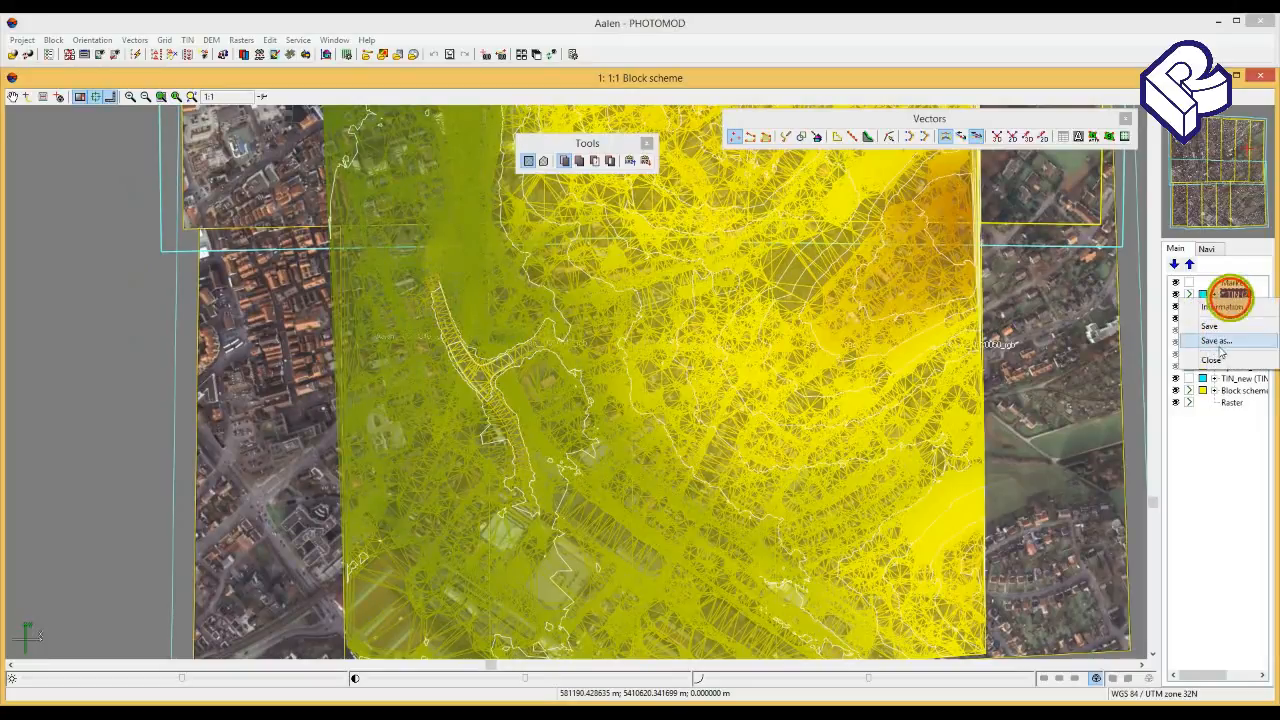
left_click(1213, 358)
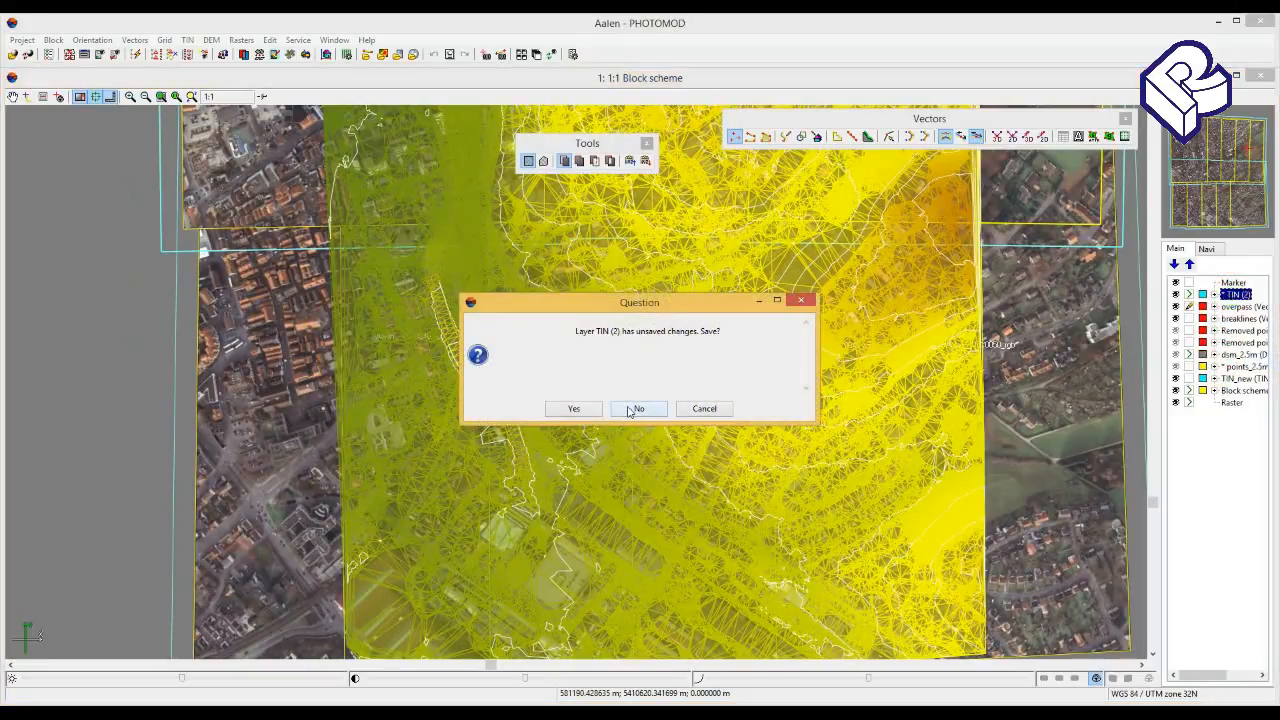
left_click(630, 410)
left_click(670, 410)
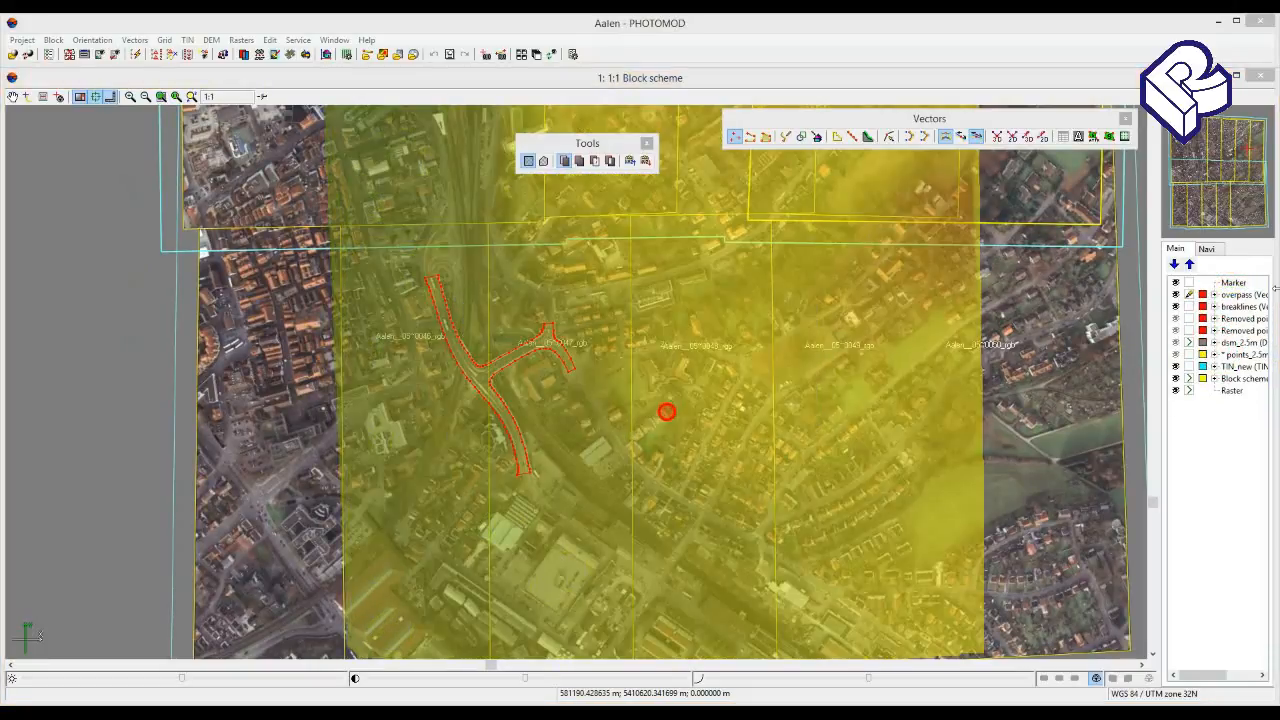
left_click(1237, 290)
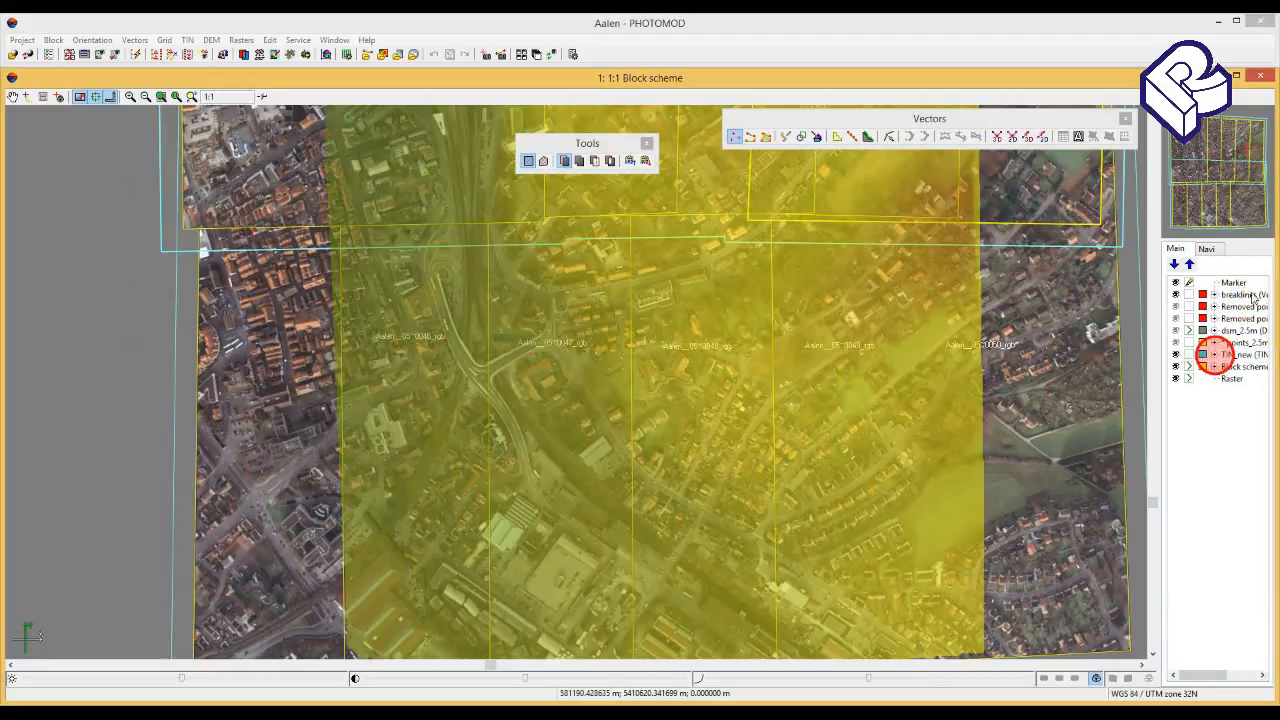
right_click(1251, 294)
left_click(1206, 354)
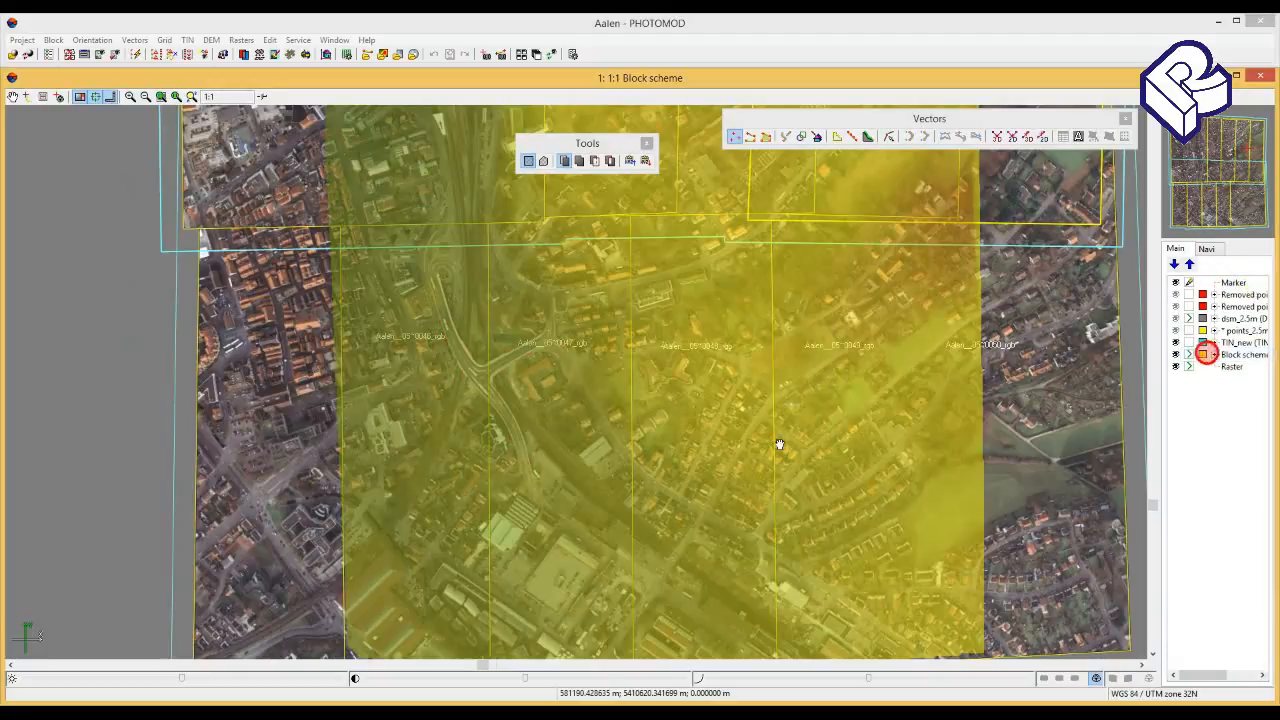
- Make the TIN_new layer active and save a copy of it in the project's Data folder as TIN_new_edited
left_click_drag(757, 465, 854, 362)
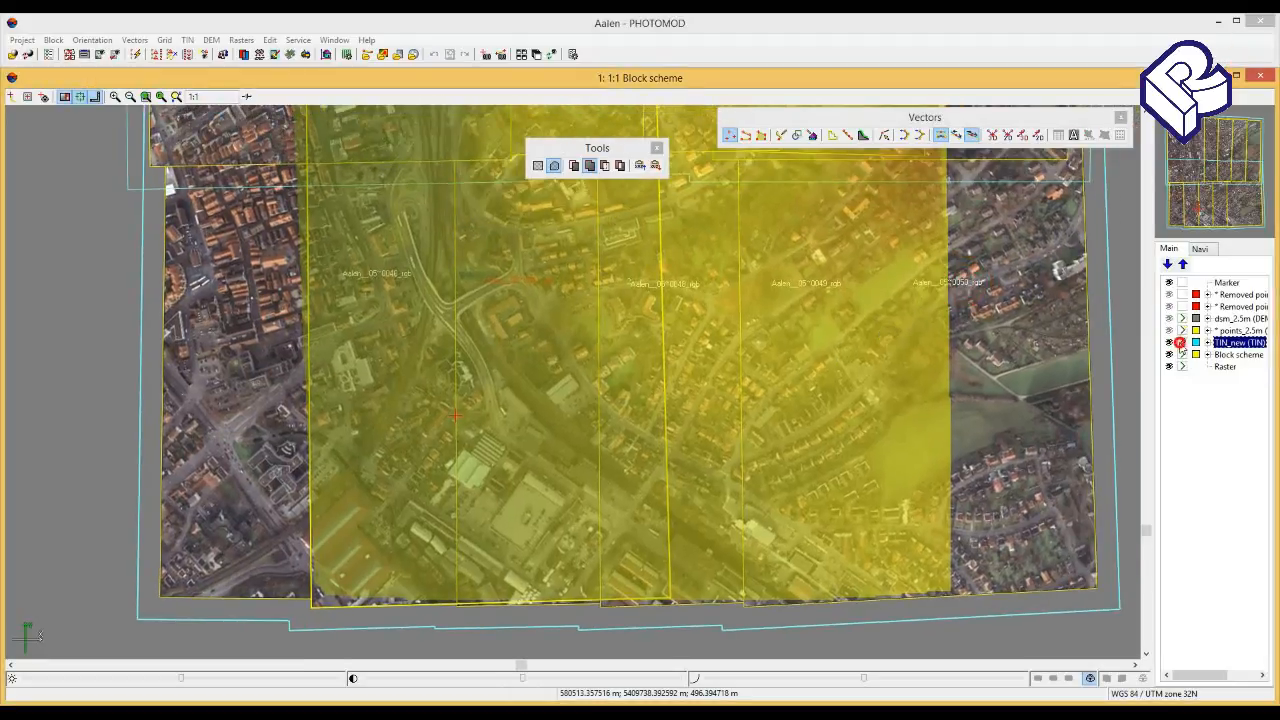
left_click(1182, 342)
right_click(1231, 349)
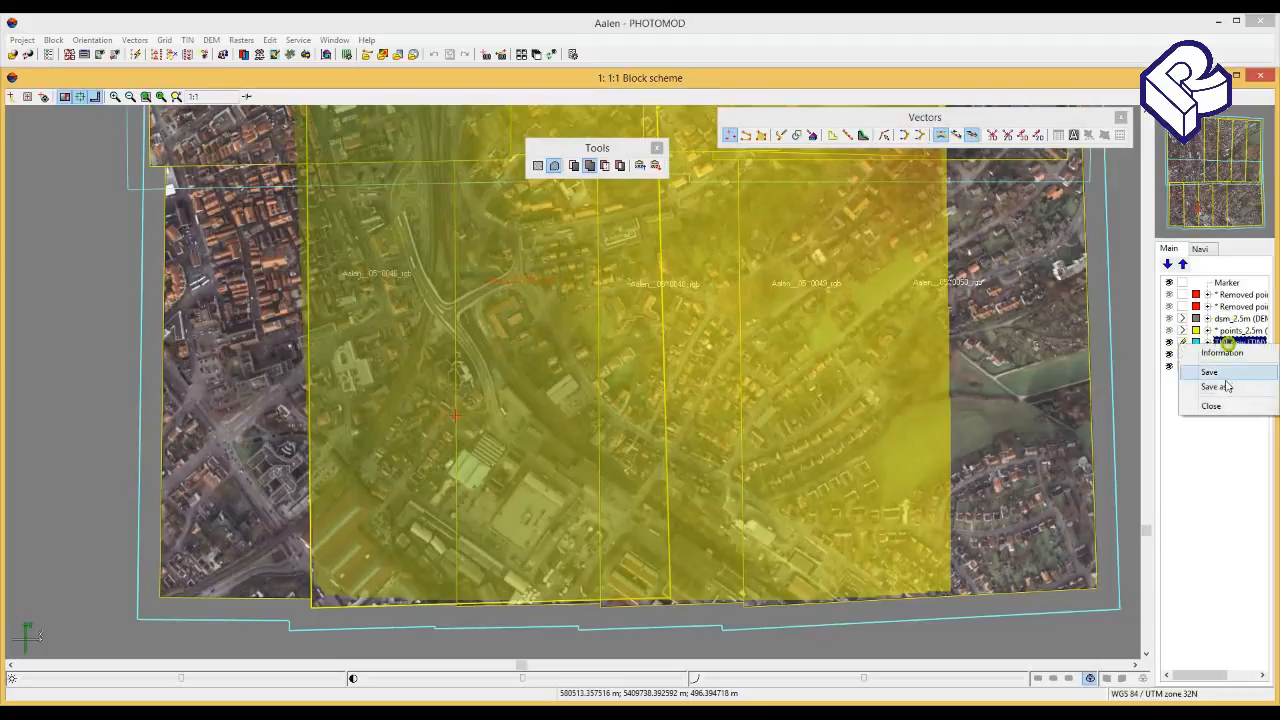
left_click(1225, 384)
double_click(517, 503)
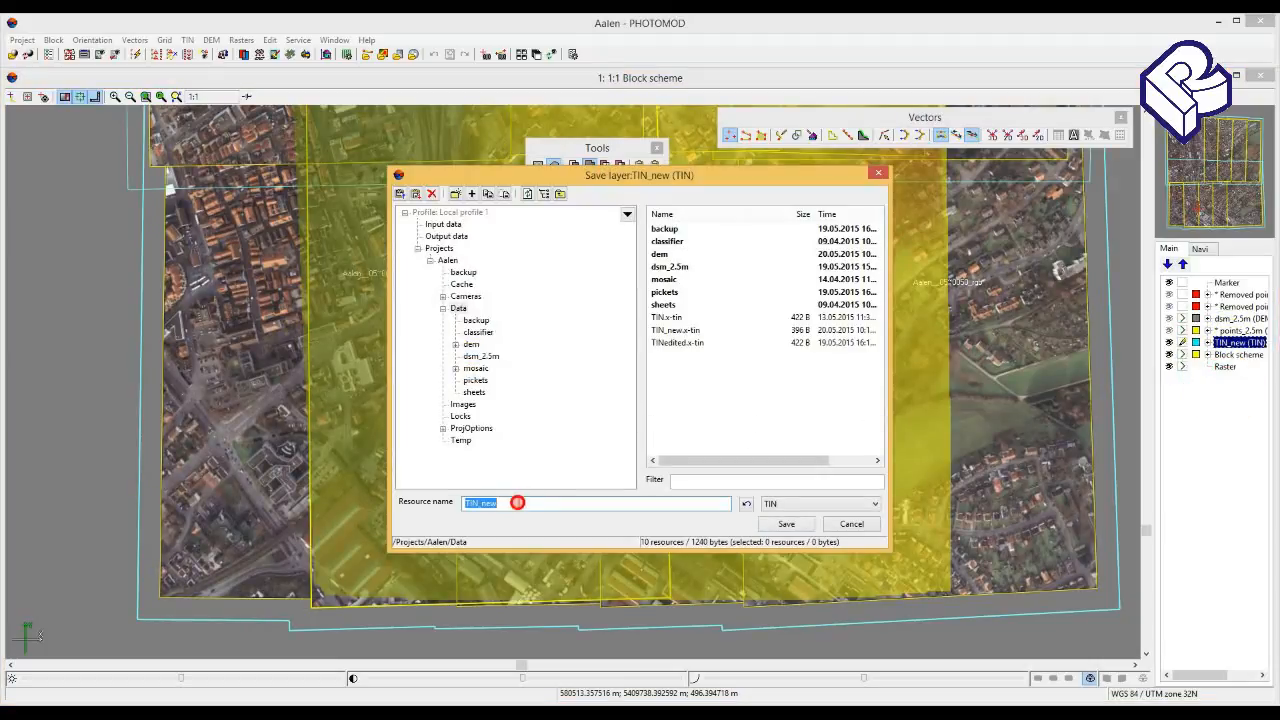
left_click(517, 503)
left_click(786, 524)
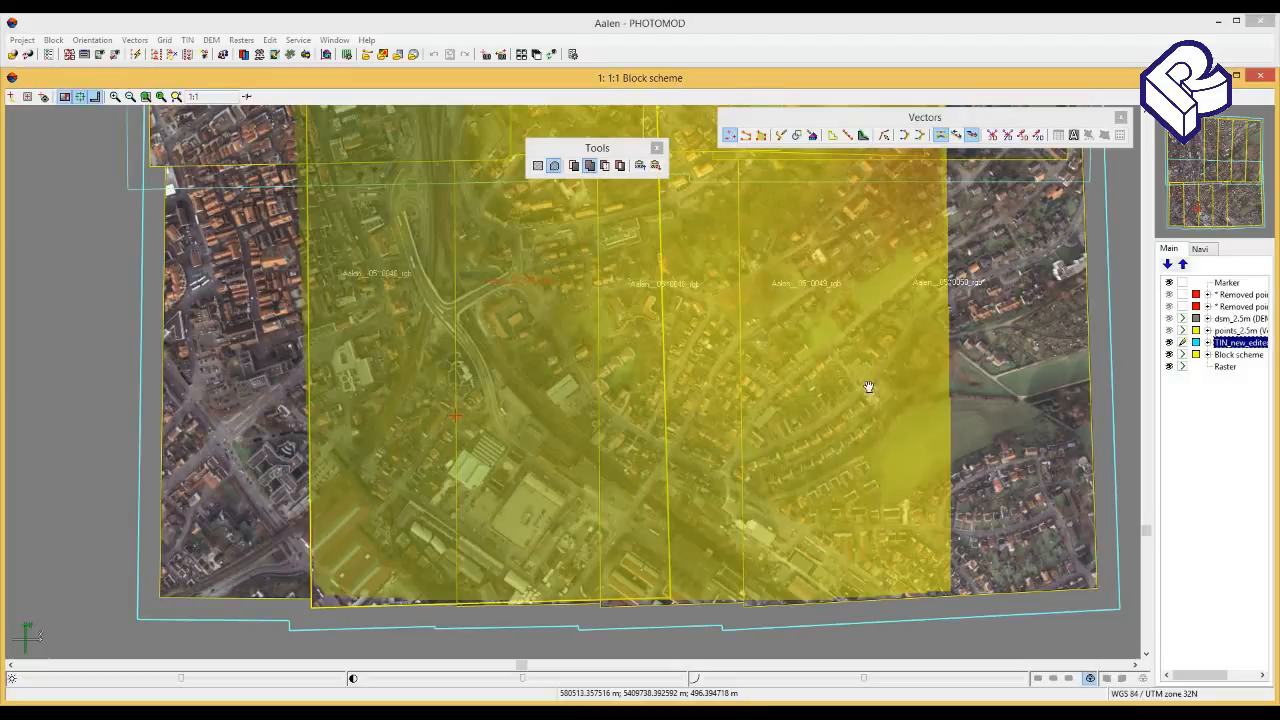
- Build a DEM from the edited TIN with a 2.5 m cell size, saved as dtm_2.5m and loaded into a new layer
left_click(213, 40)
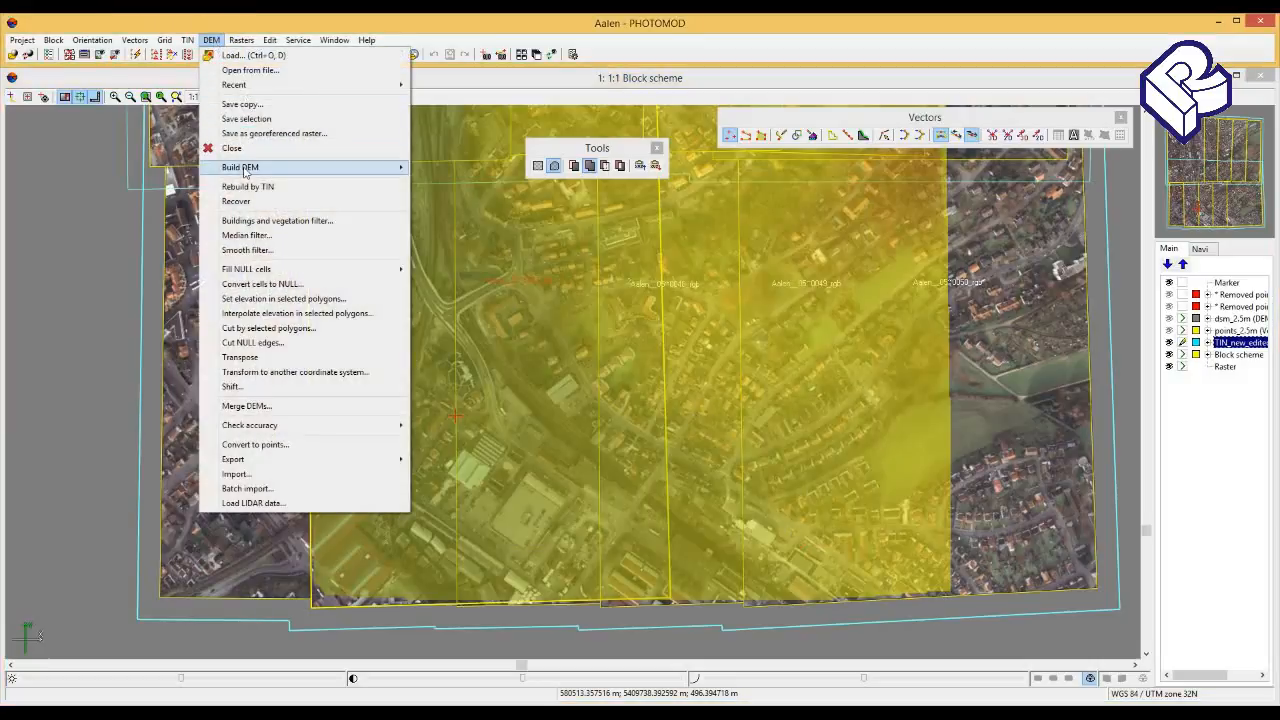
left_click(243, 168)
left_click(445, 170)
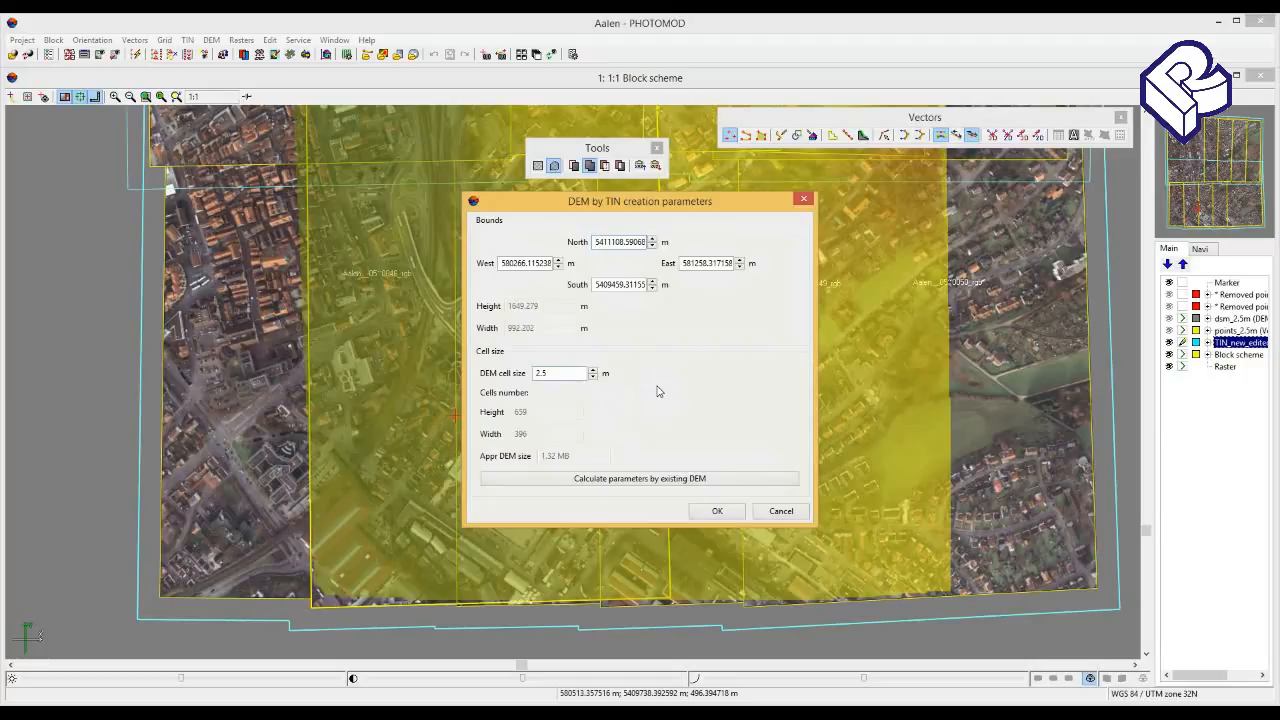
left_click(719, 510)
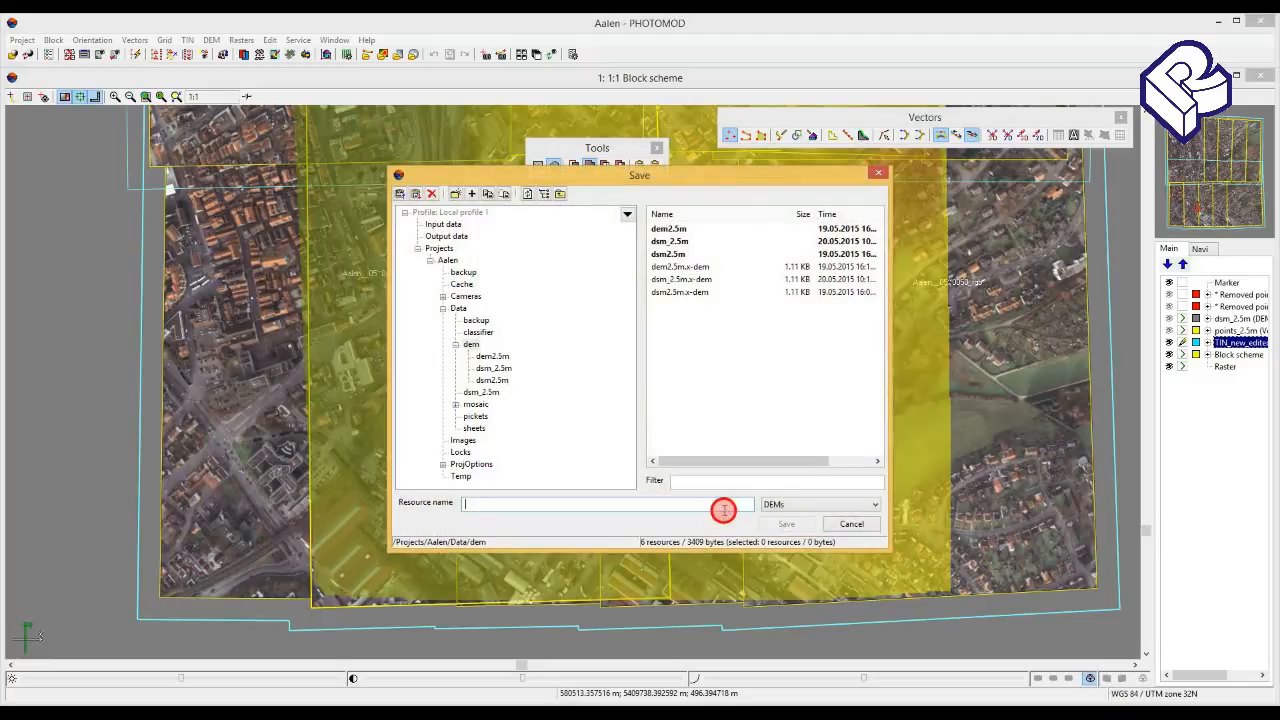
left_click(623, 506)
type("dtm_2.5m")
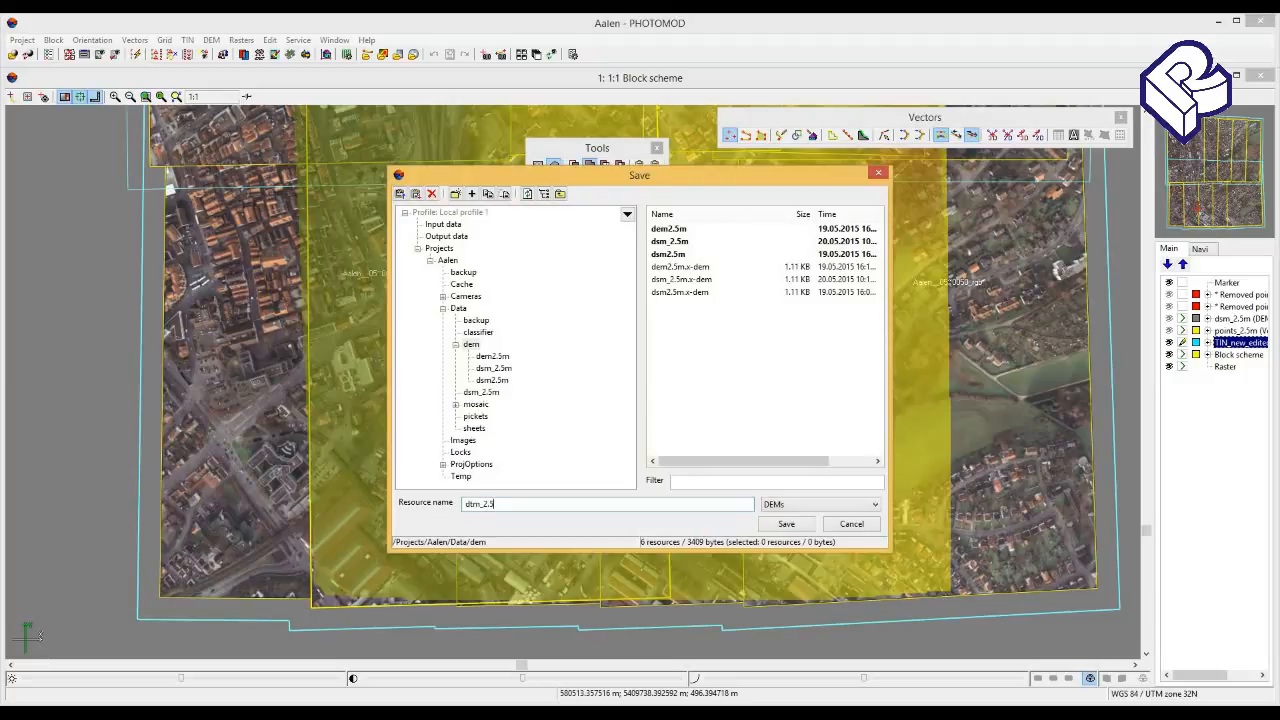
left_click(795, 524)
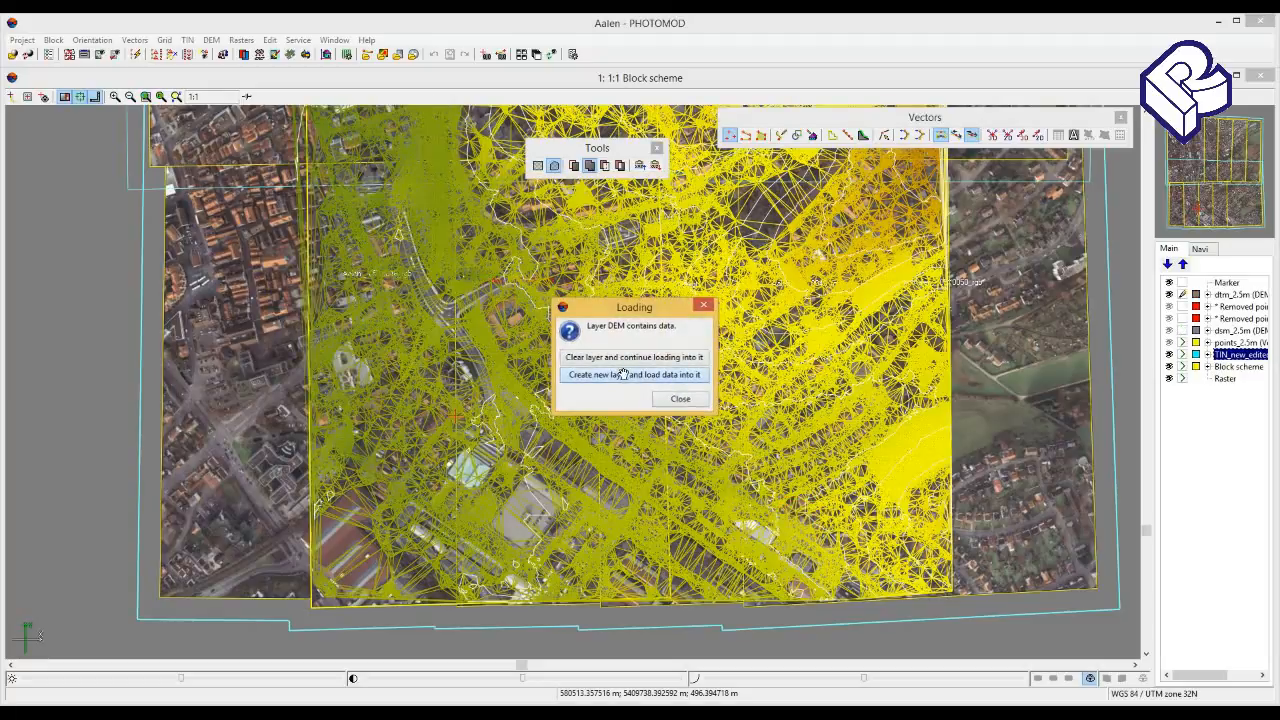
left_click(623, 374)
- Examine the new dtm_2.5m layer and compare it with dsm_2.5m by switching their visibility
left_click_drag(701, 366, 662, 435)
scroll(662, 435, "down", 3)
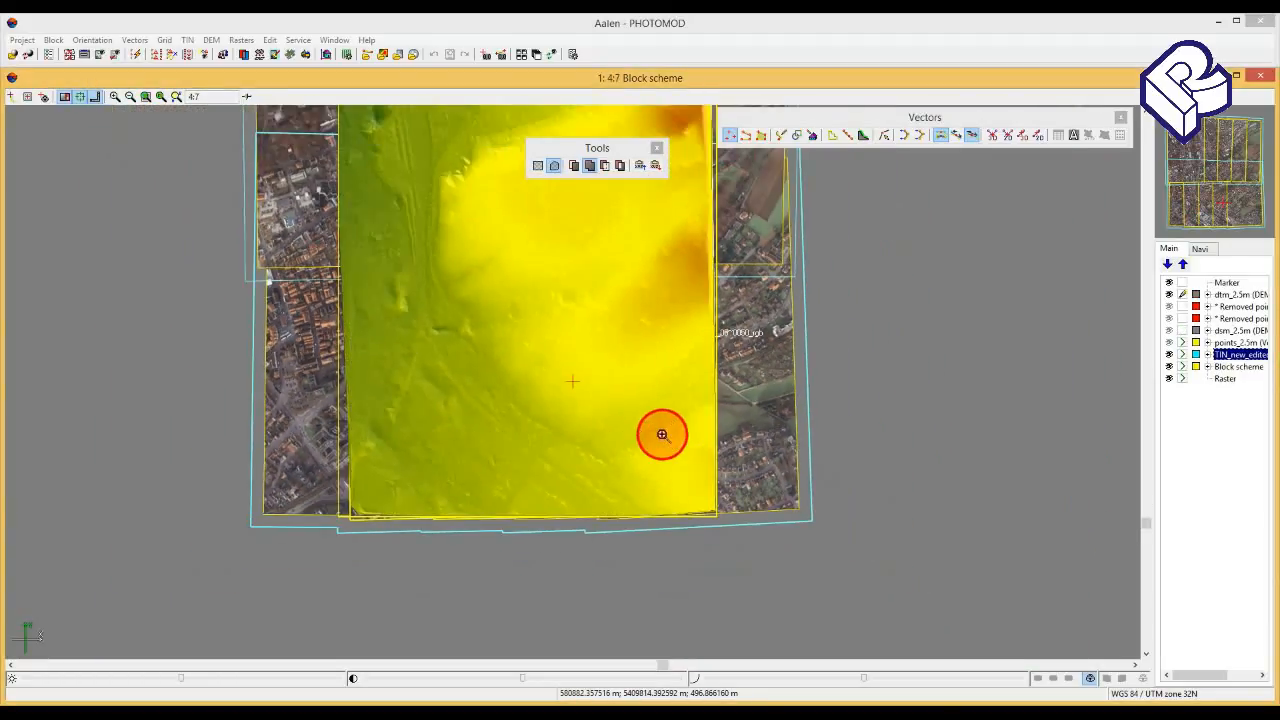
left_click_drag(600, 348, 678, 430)
left_click_drag(677, 412, 731, 391)
left_click_drag(705, 437, 730, 383)
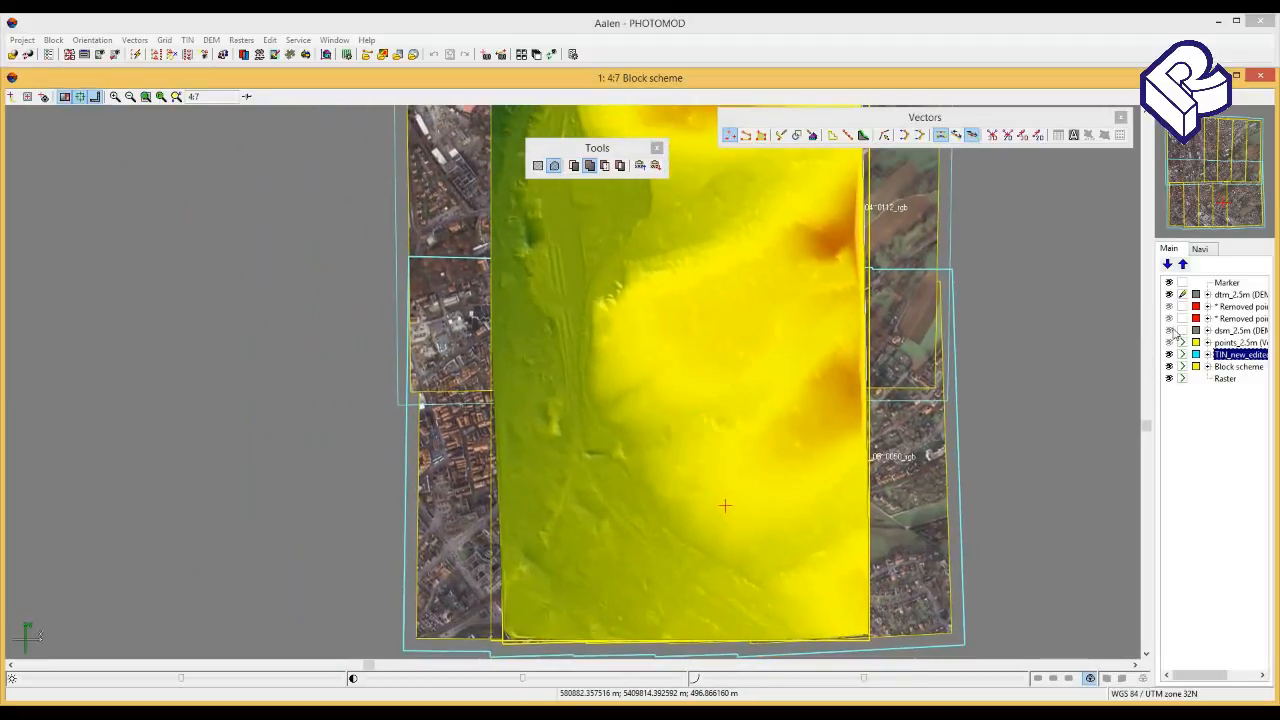
left_click(1170, 330)
left_click(1170, 295)
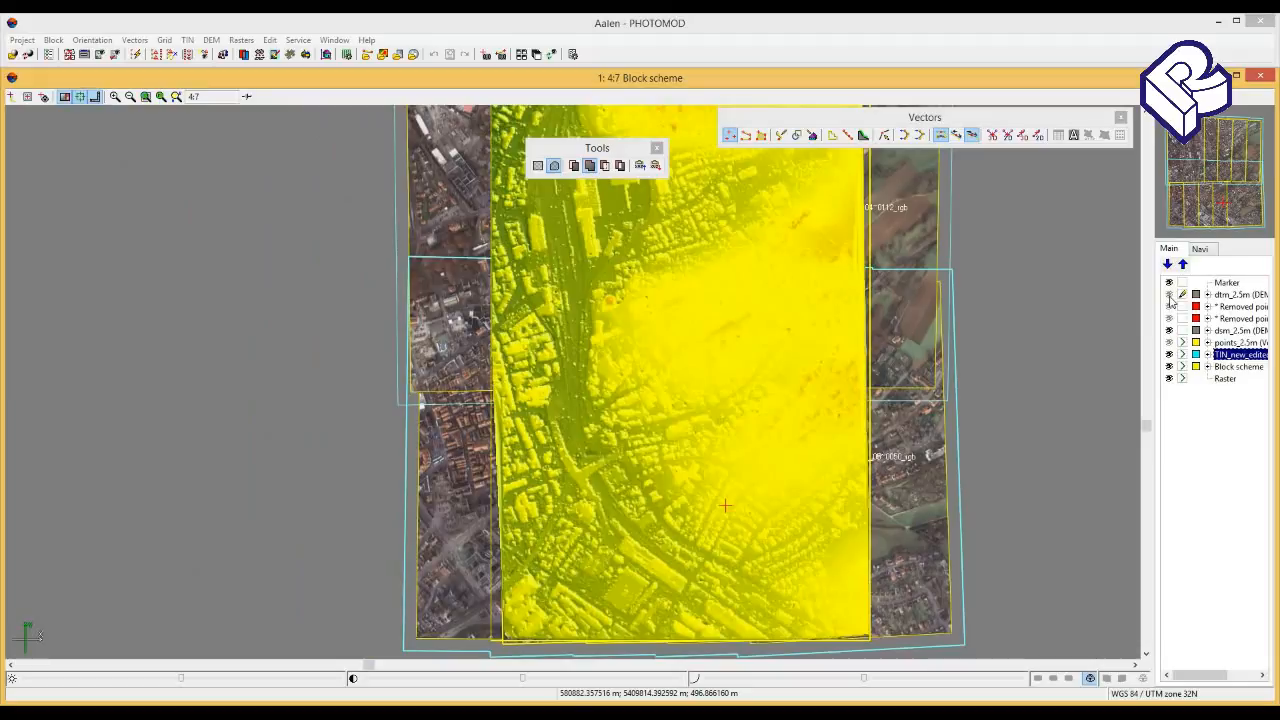
left_click(1170, 295)
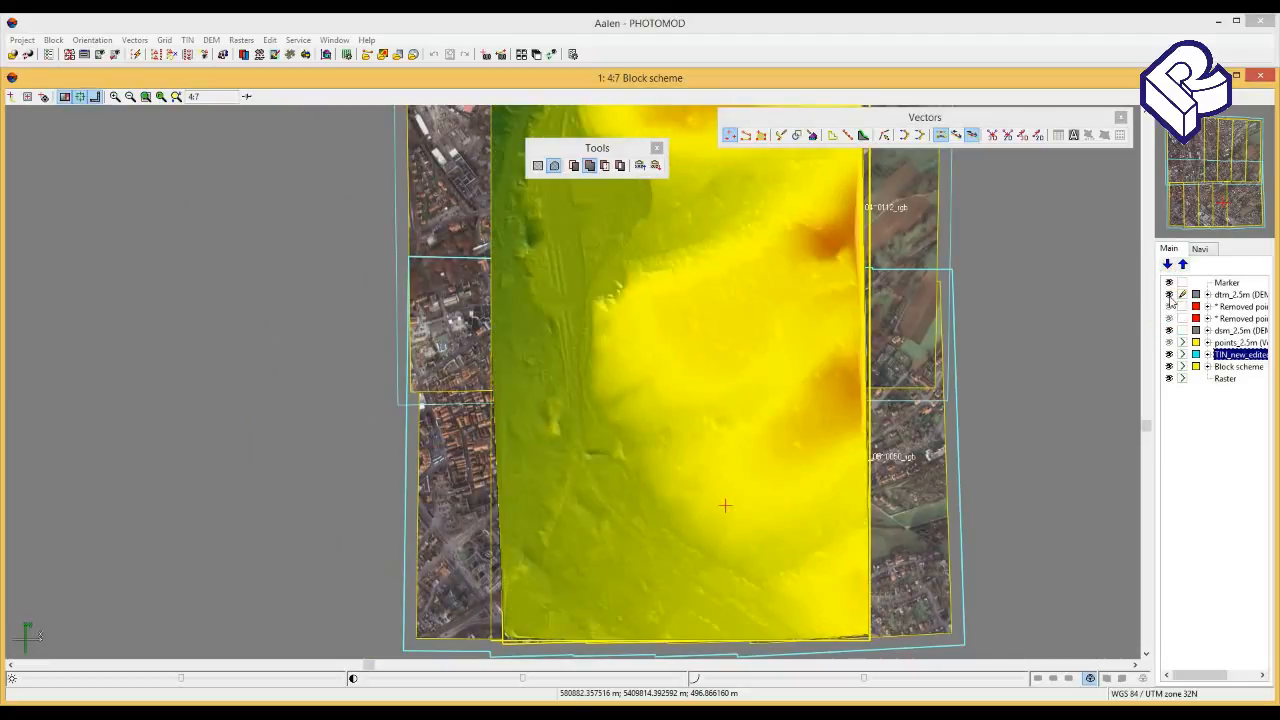